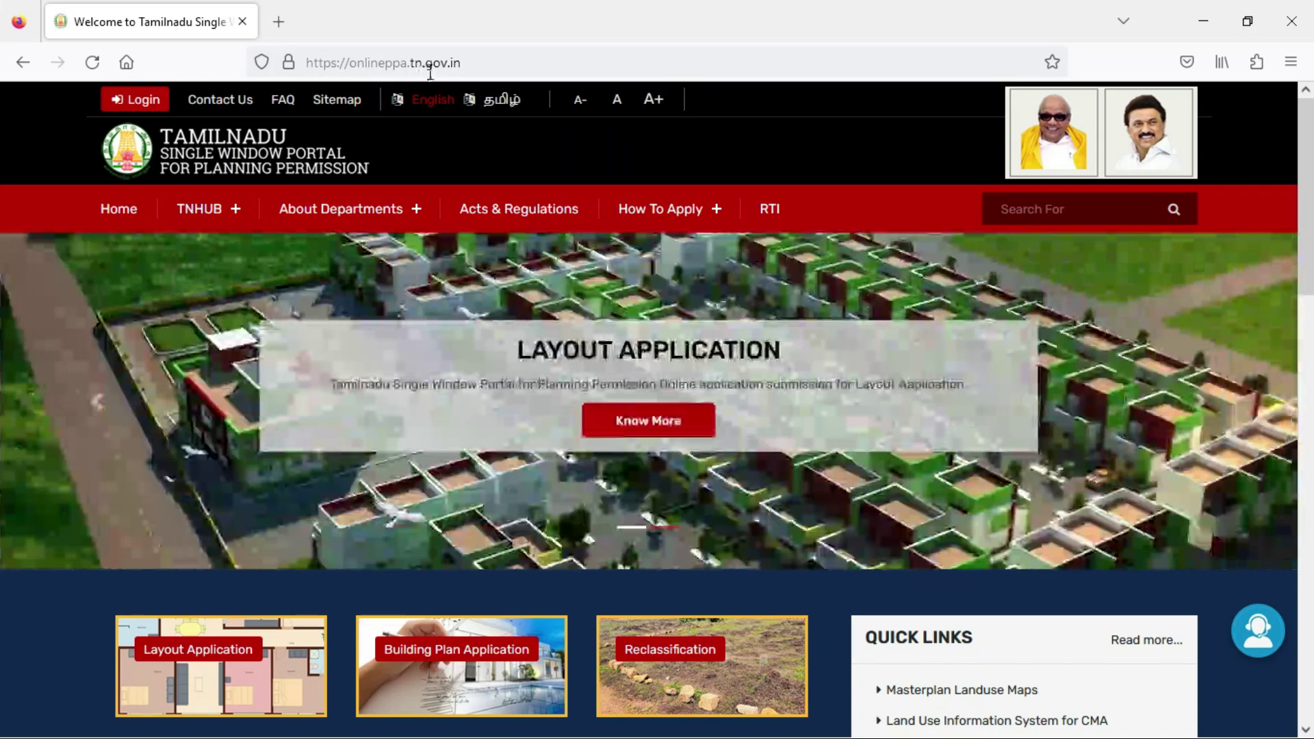
# Reload the portal home page and bring up its Login page in a new tab.
pyautogui.click(487, 66)
pyautogui.click(486, 66)
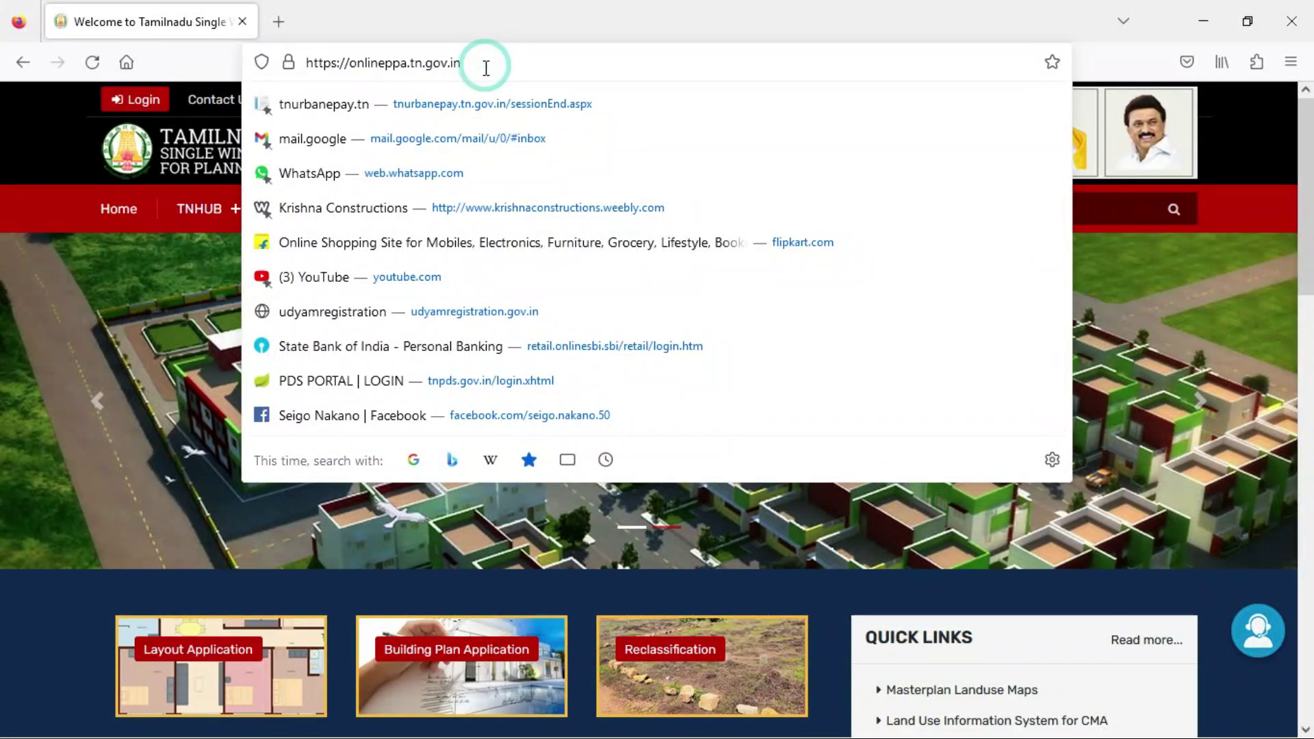
pyautogui.press('Return')
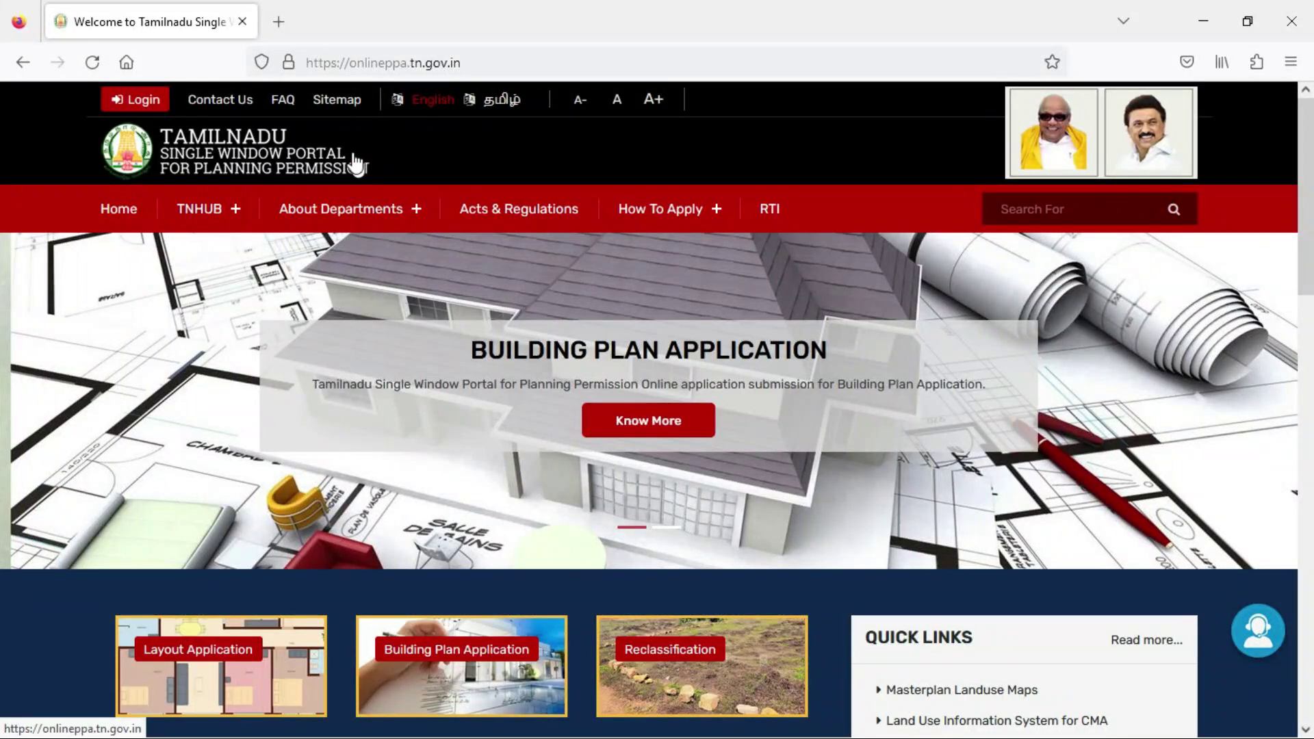
pyautogui.scroll(-10, 344, 190)
pyautogui.scroll(10, 387, 244)
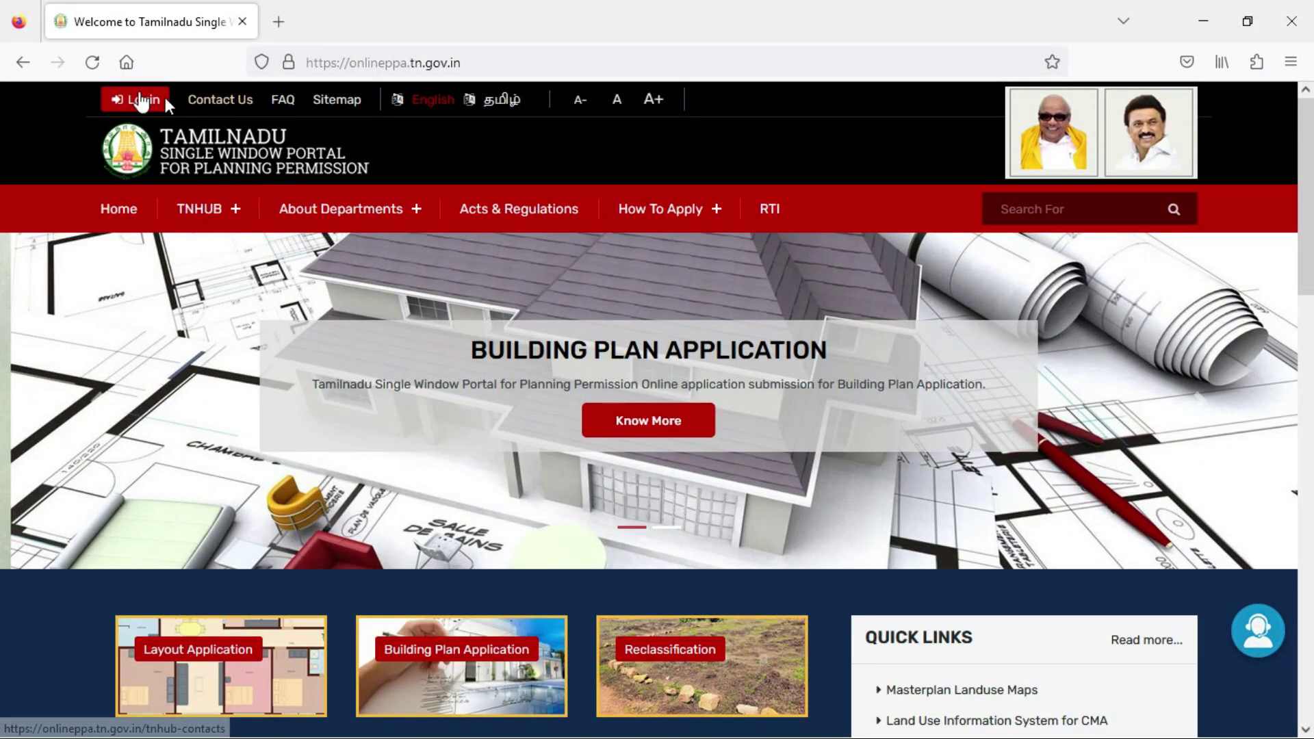
pyautogui.click(141, 100)
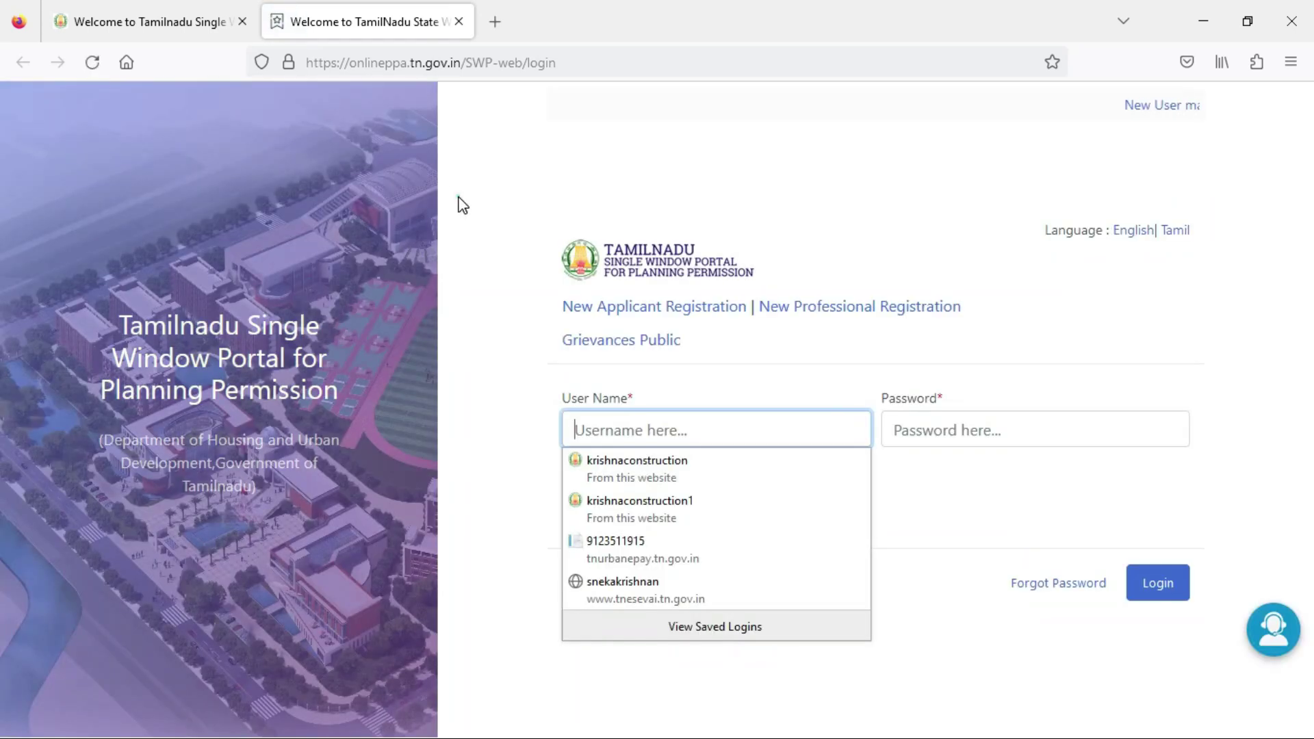
pyautogui.click(462, 206)
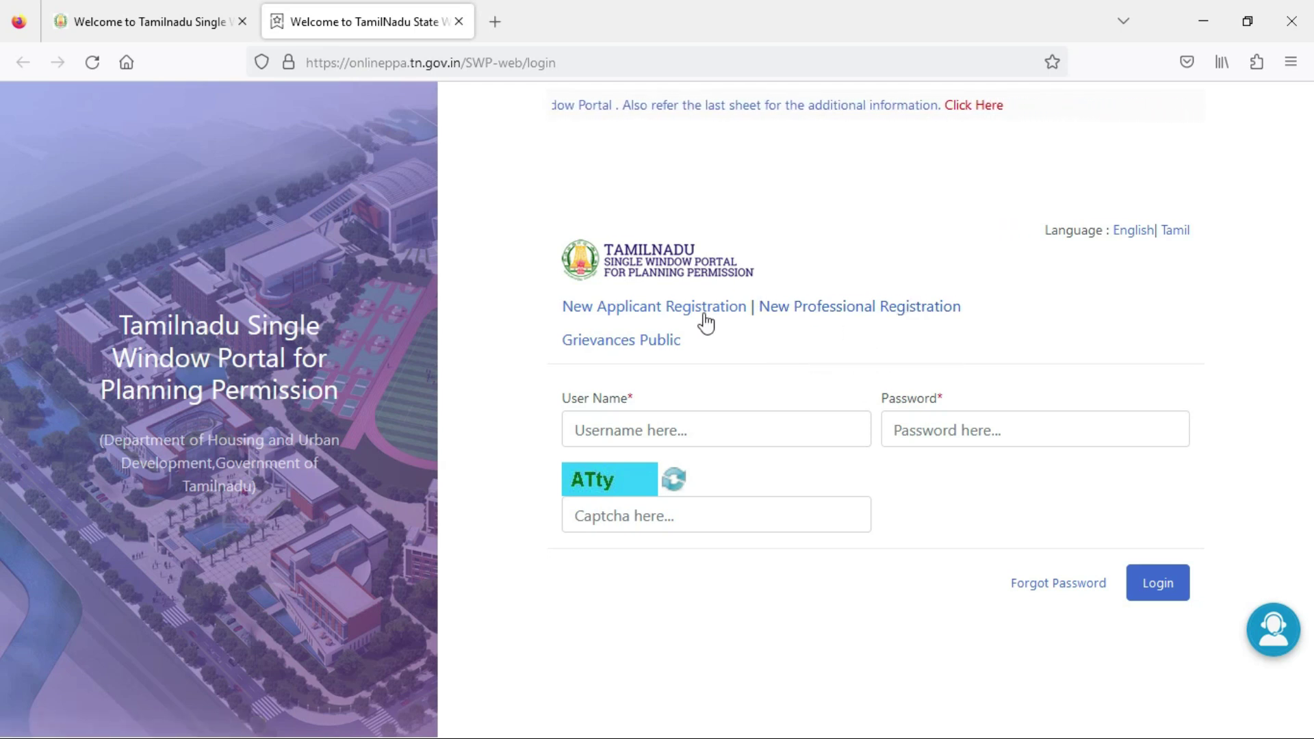
# Follow the 'New Professional Registration' link from the login page.
pyautogui.click(881, 316)
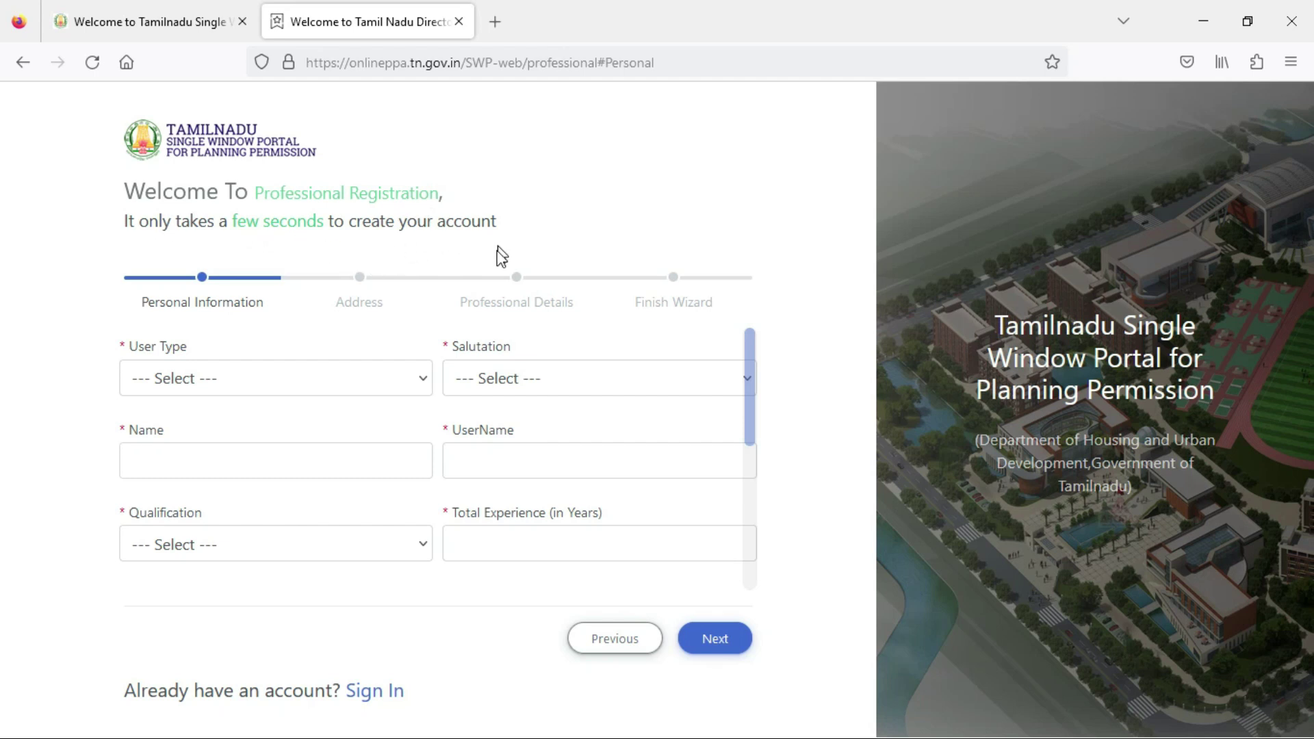
# Set User Type to New and Salutation to Er.
pyautogui.scroll(-3, 460, 455)
pyautogui.scroll(3, 460, 464)
pyautogui.click(258, 378)
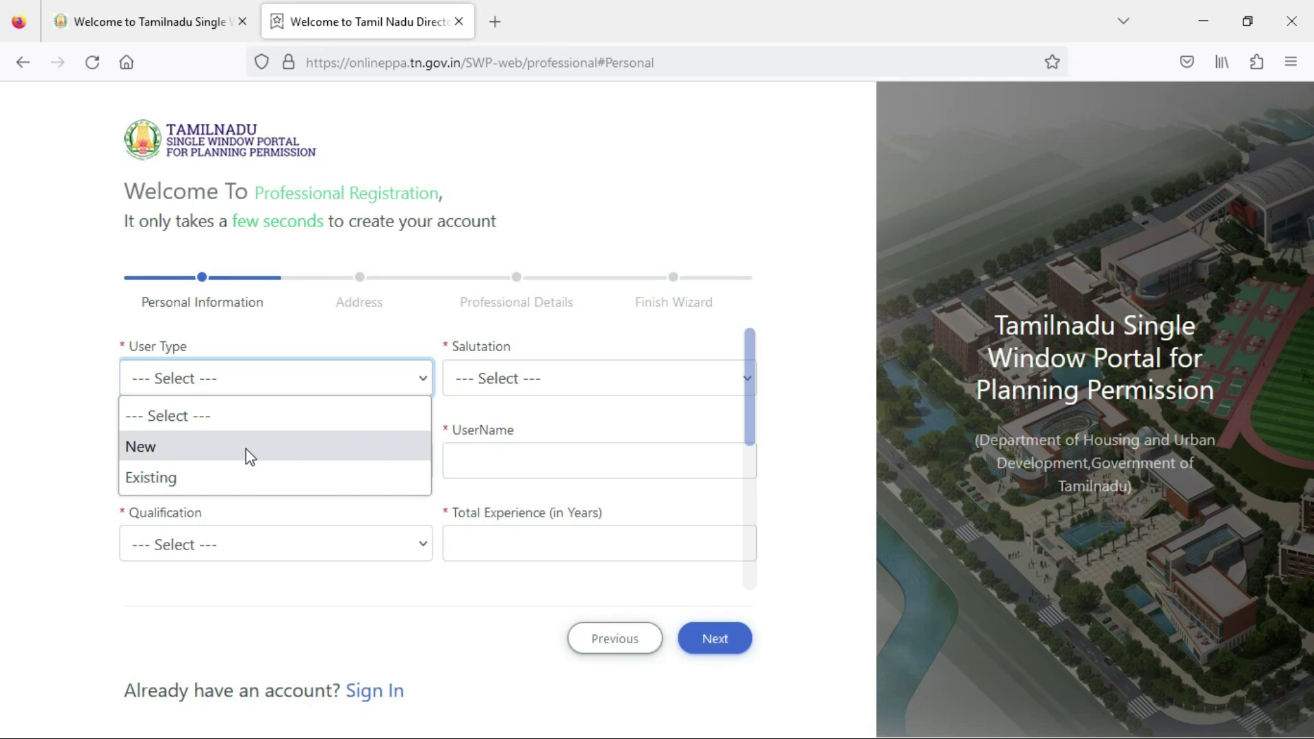
pyautogui.click(246, 450)
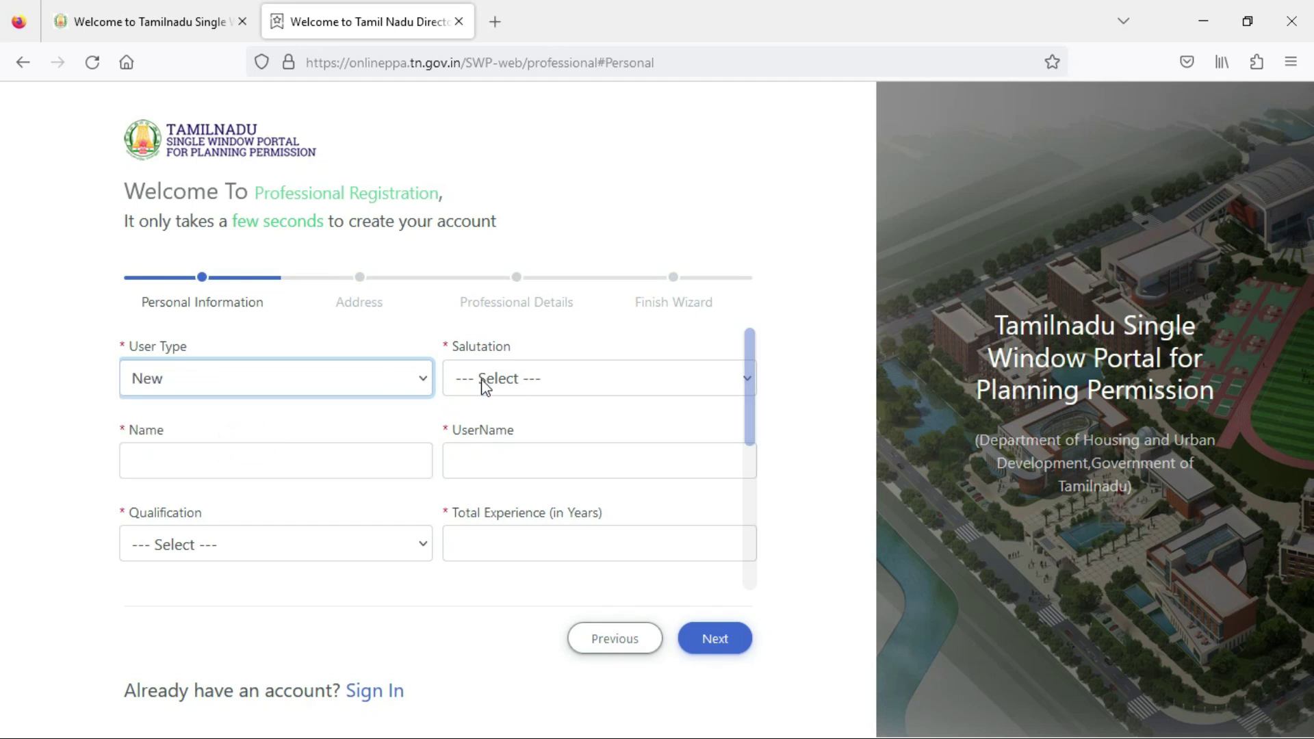
pyautogui.click(525, 395)
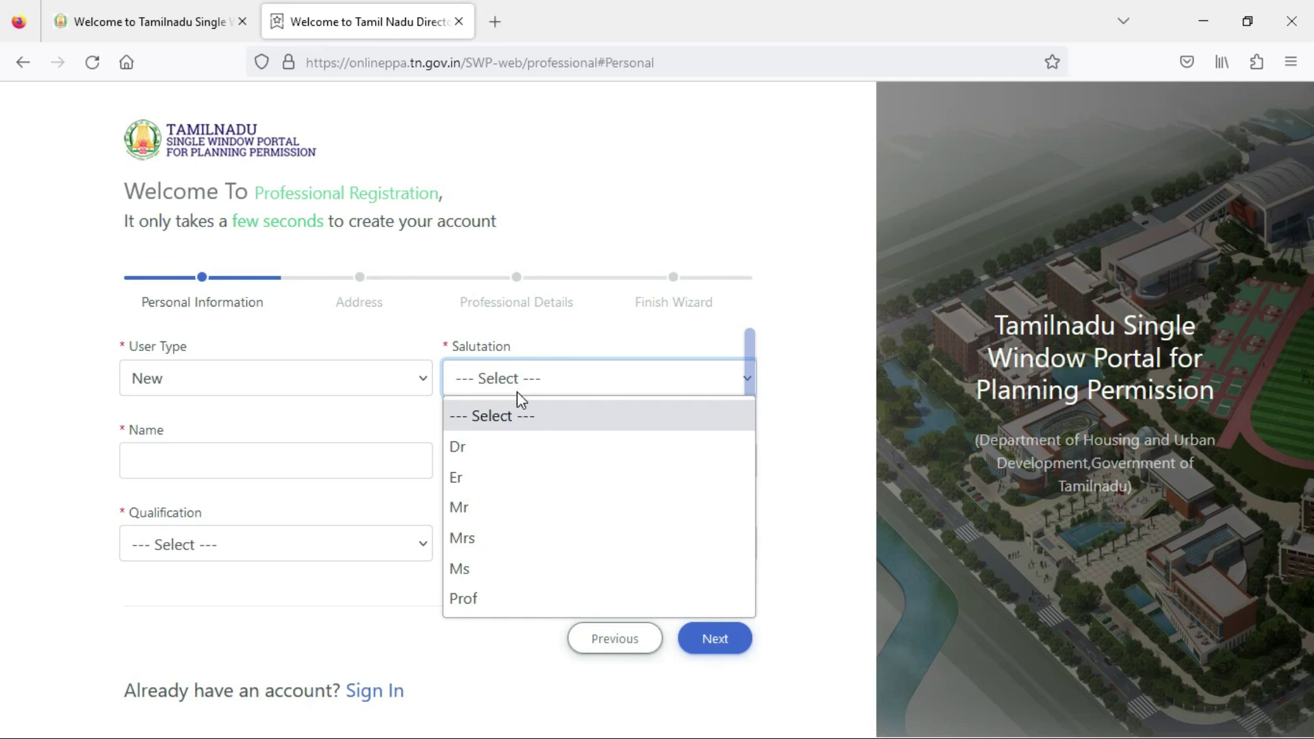
pyautogui.click(512, 483)
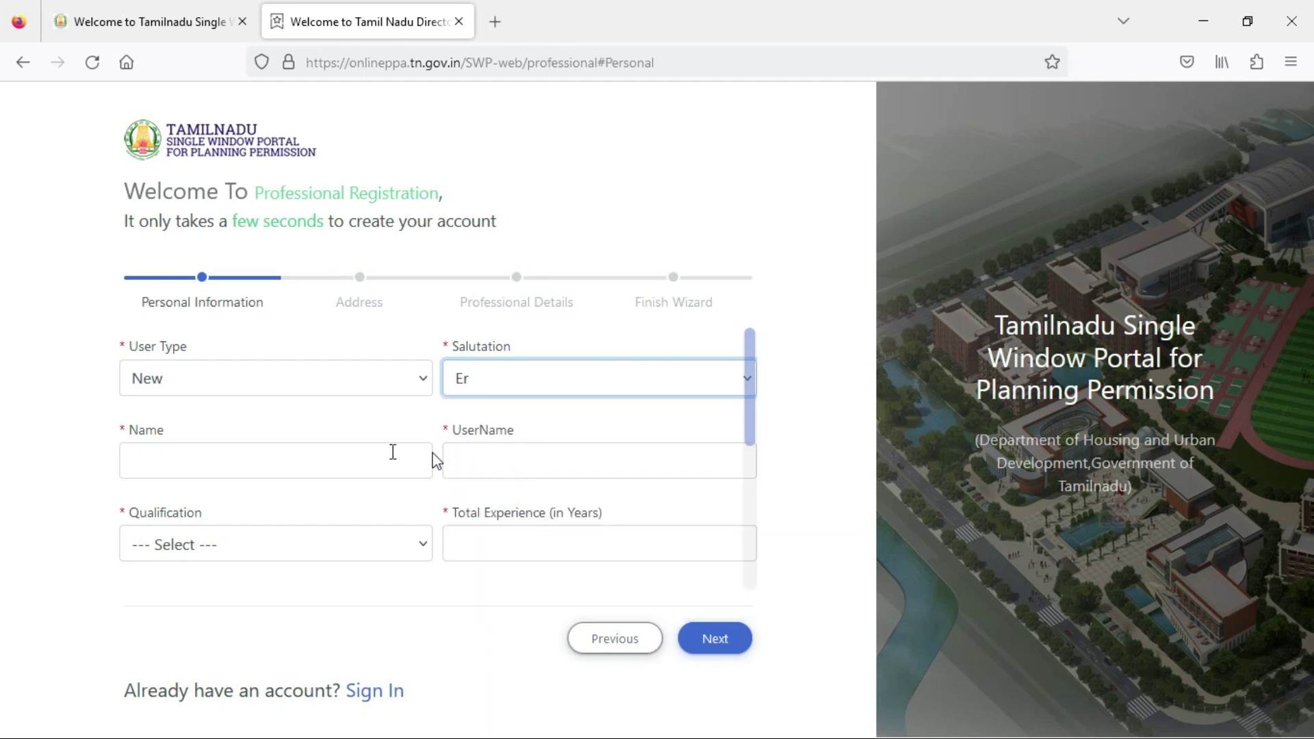
# Fill the applicant's name and username from saved suggestions and set Qualification to M.Tech and M.E.
pyautogui.click(244, 459)
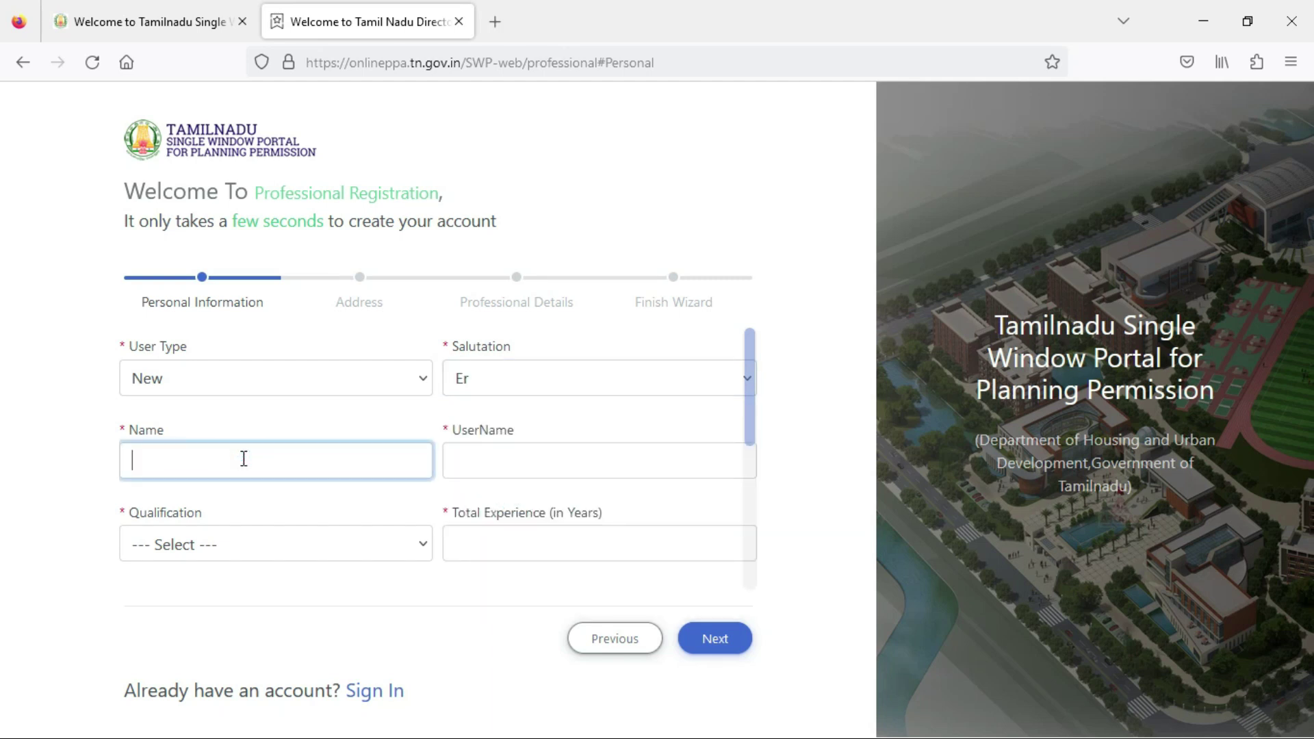
pyautogui.write('sa')
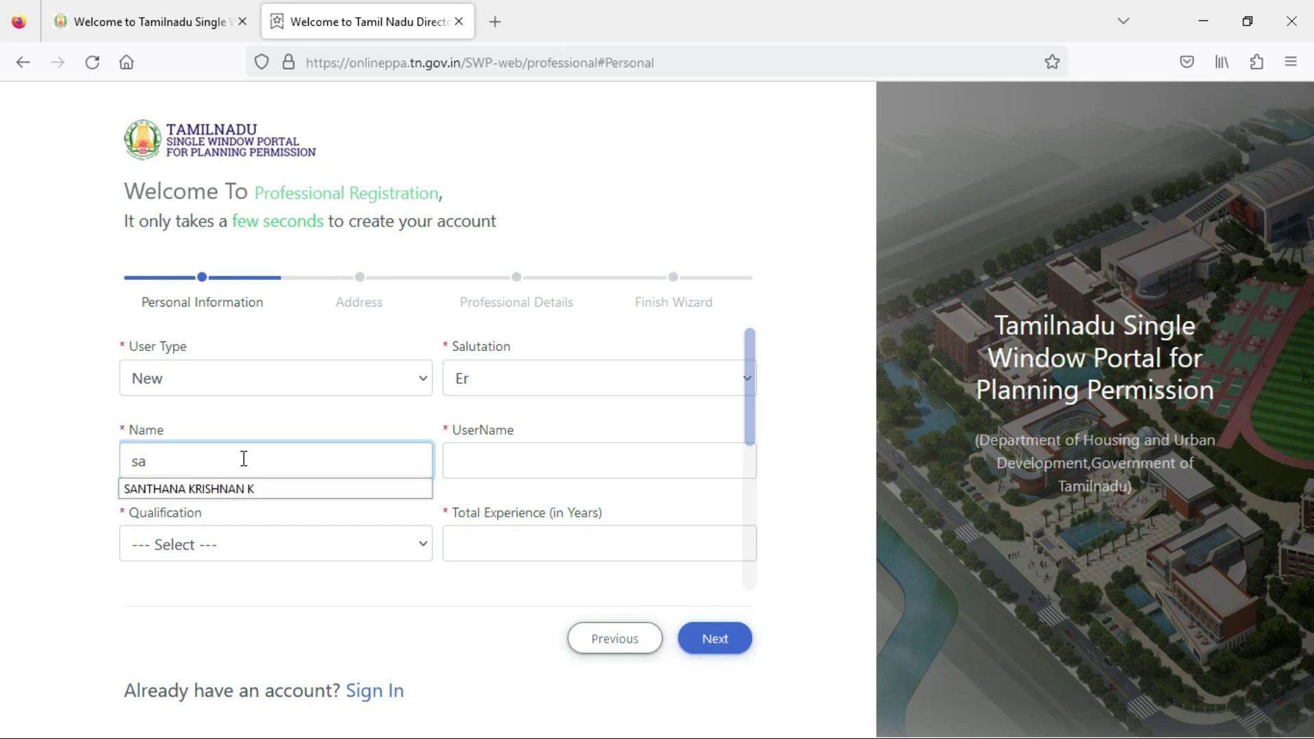
pyautogui.click(266, 490)
pyautogui.click(560, 459)
pyautogui.write('k')
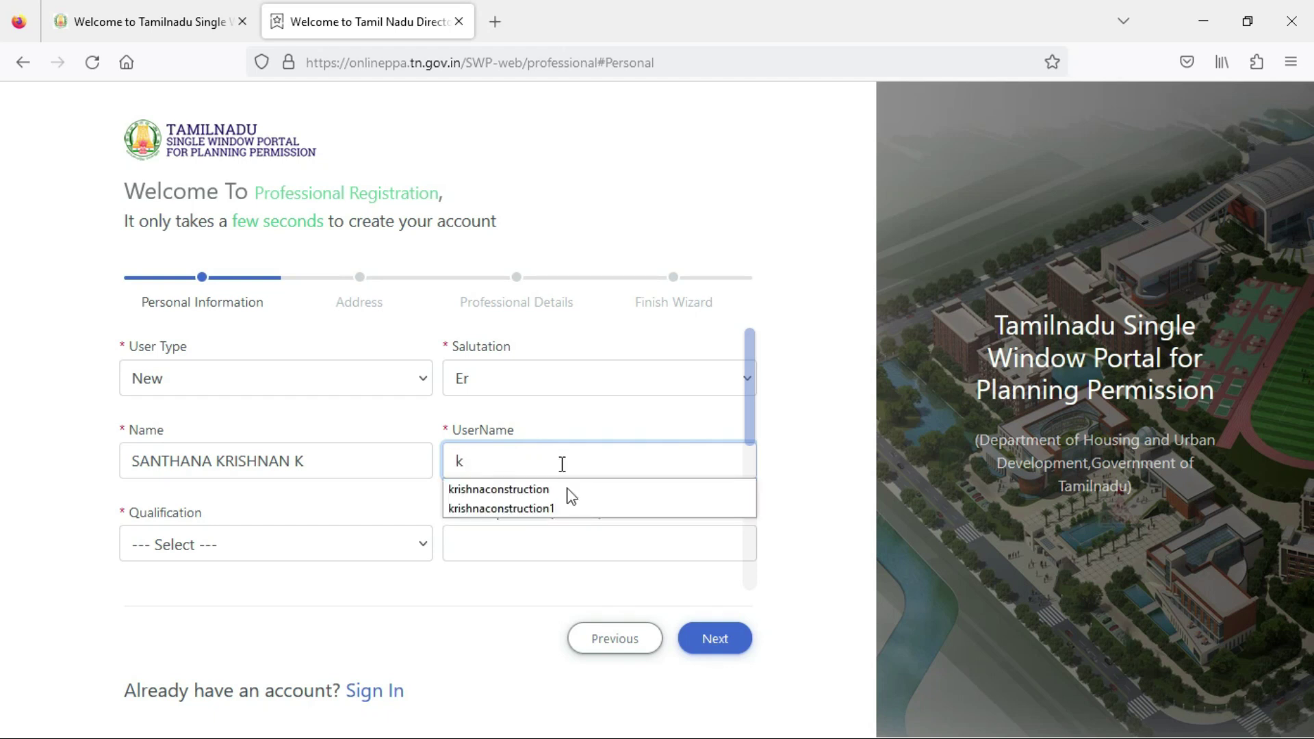
pyautogui.click(561, 492)
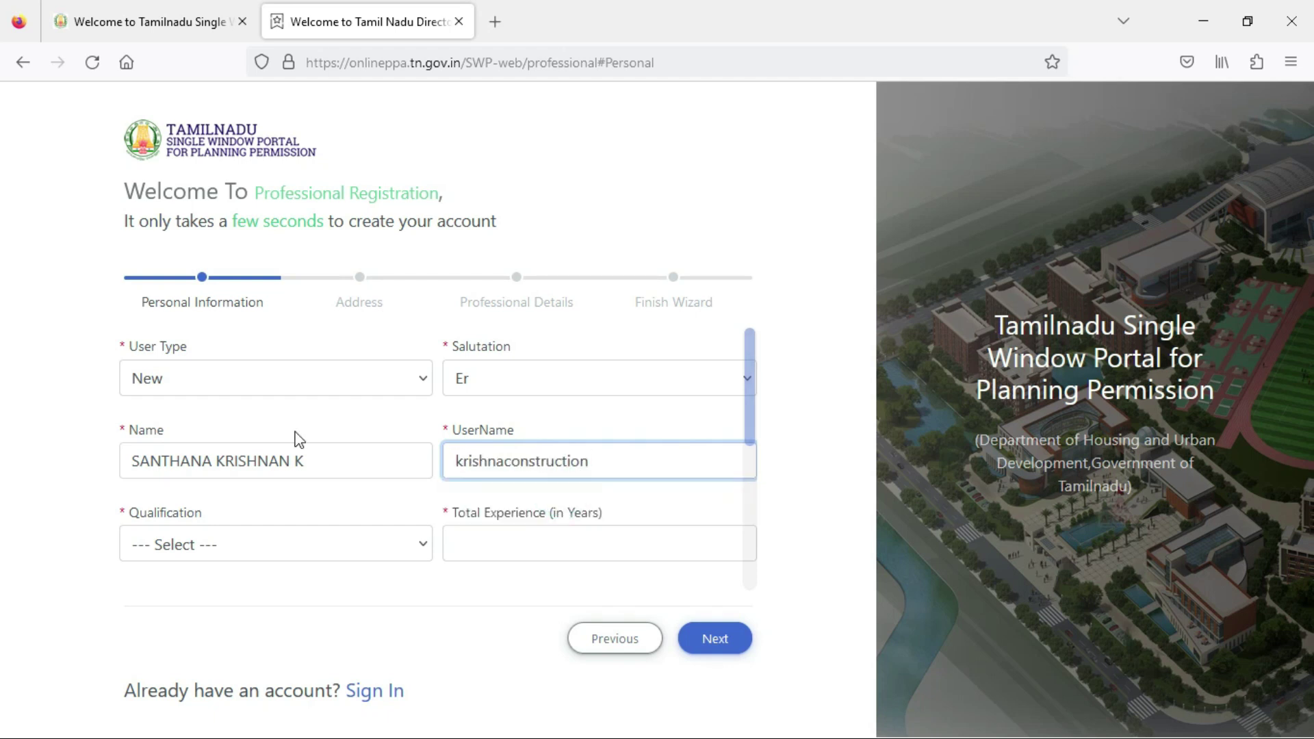
pyautogui.click(278, 555)
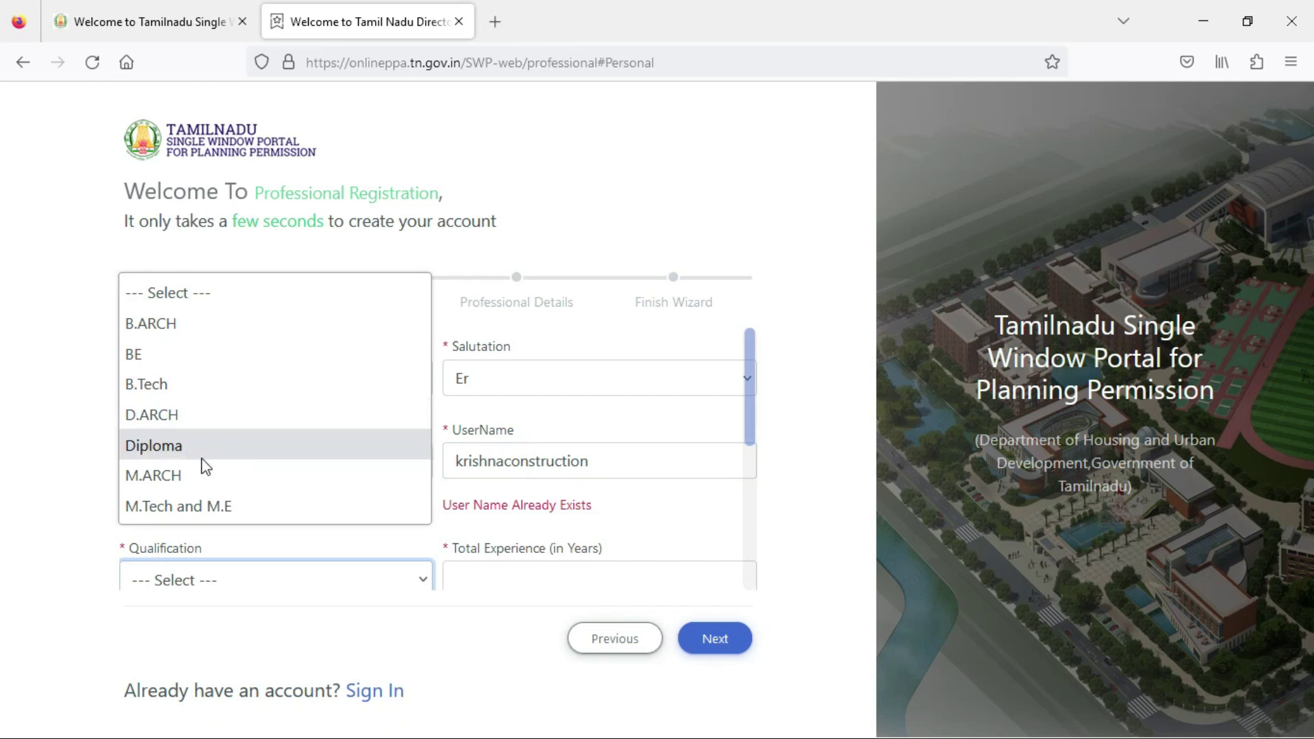
pyautogui.click(231, 506)
# Enter 5 as Total Experience and attempt the PAN Number field.
pyautogui.scroll(-3, 462, 558)
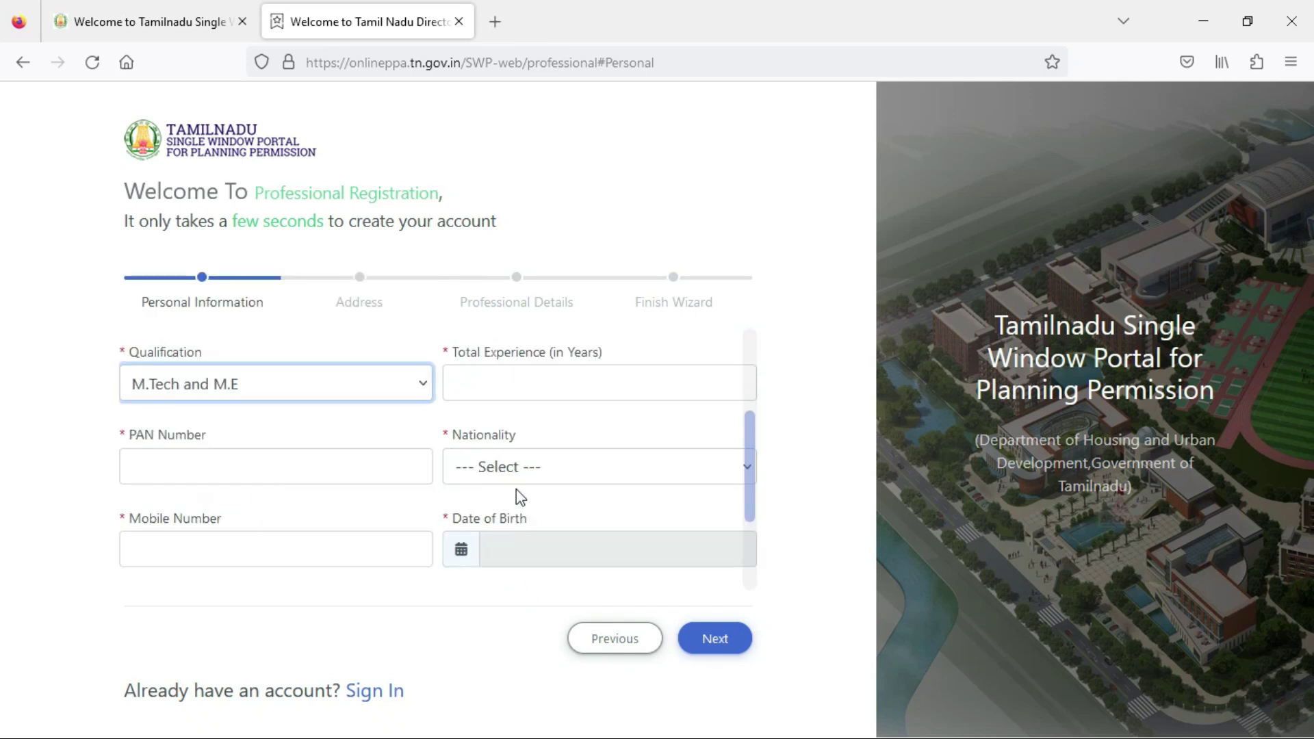
pyautogui.click(527, 387)
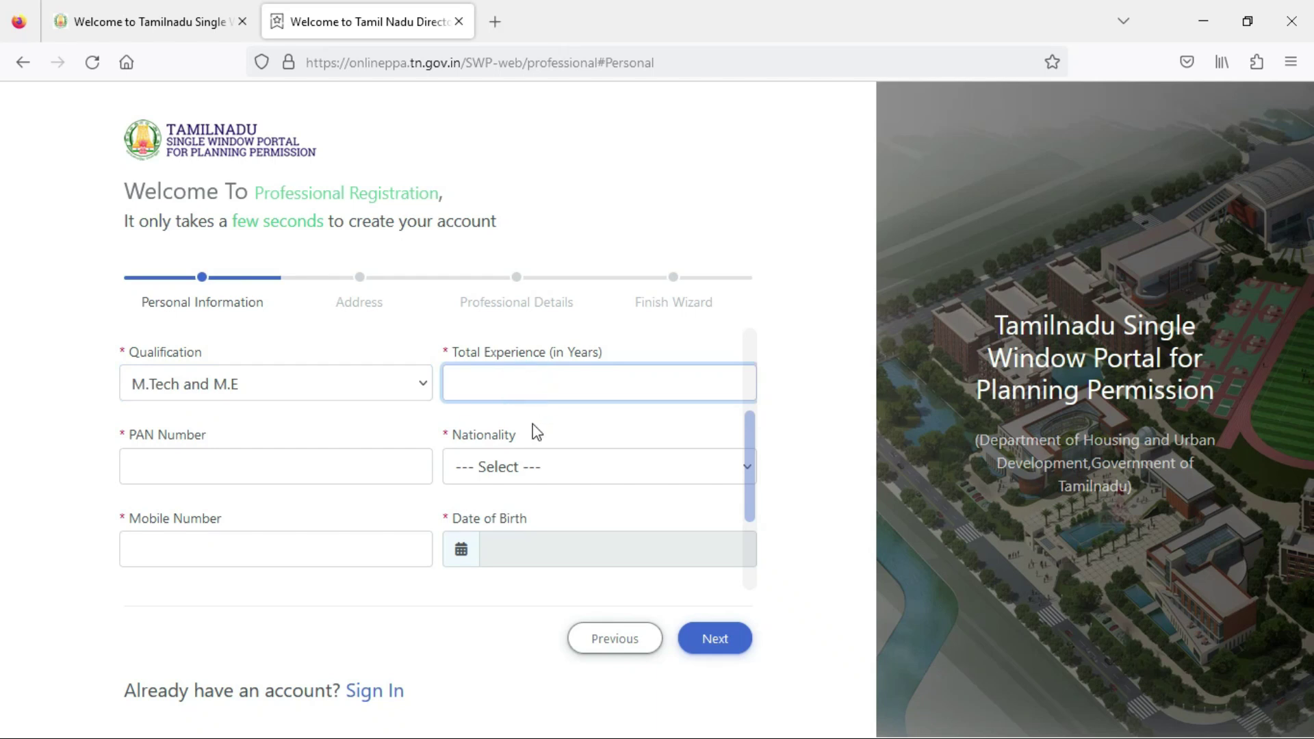
pyautogui.write('5')
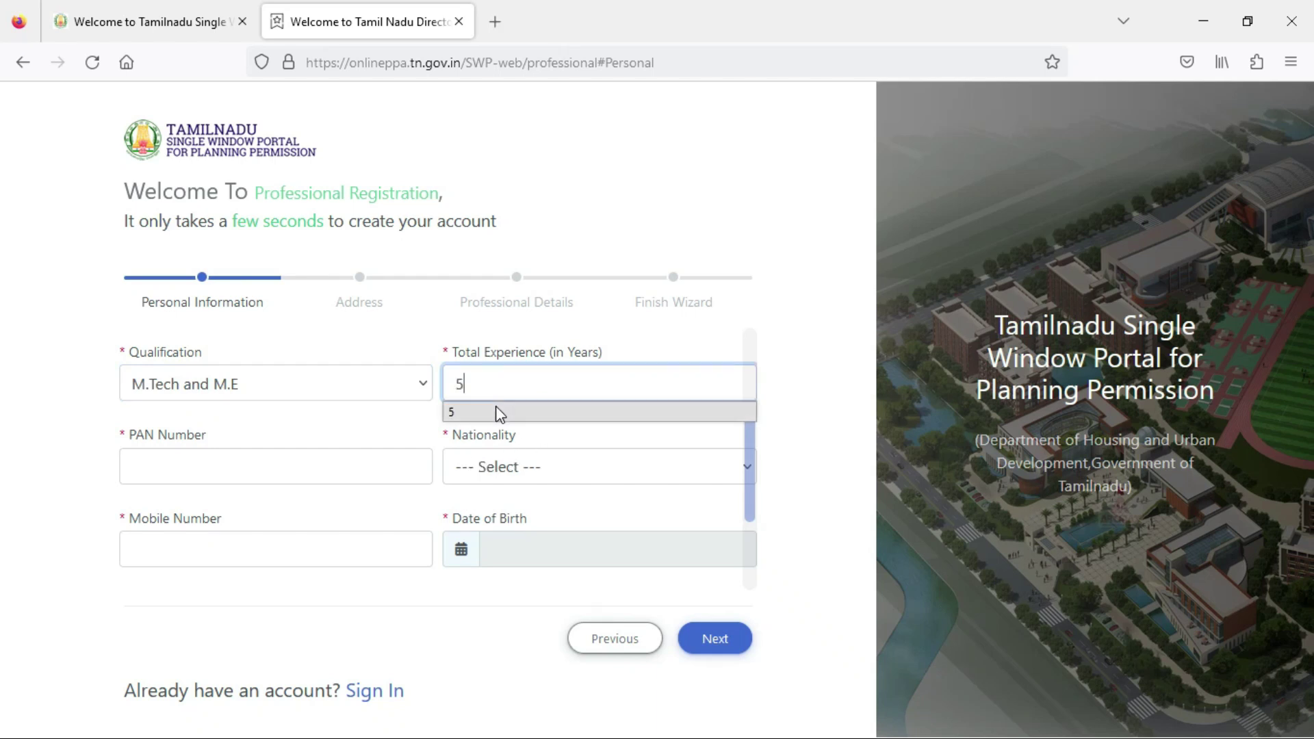
pyautogui.click(294, 470)
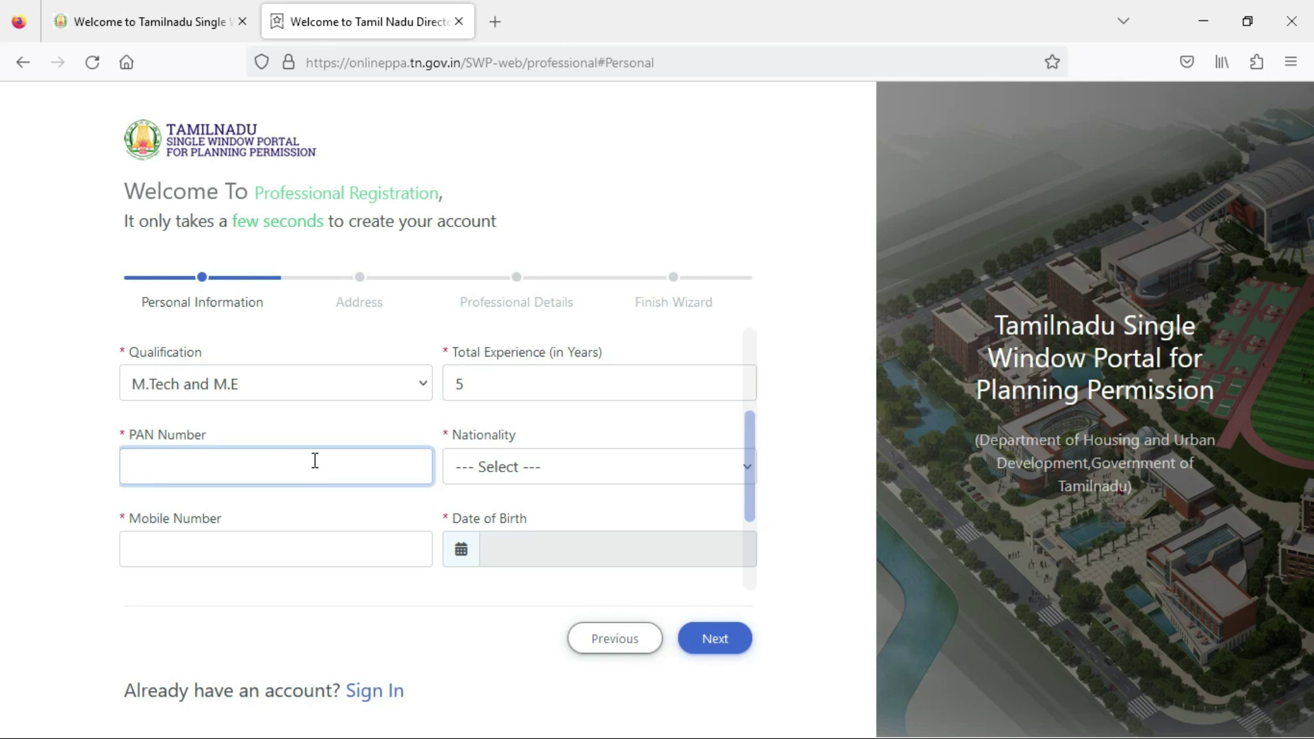
pyautogui.write('gr')
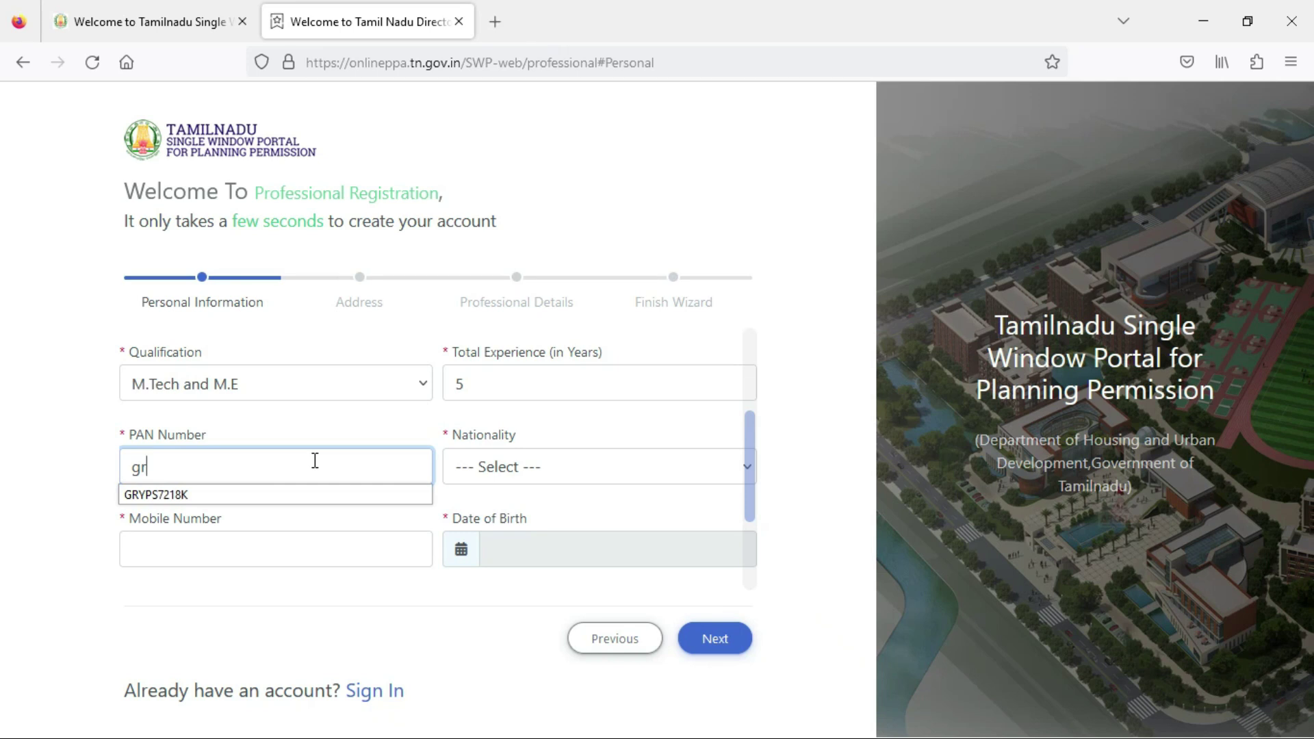
pyautogui.click(379, 429)
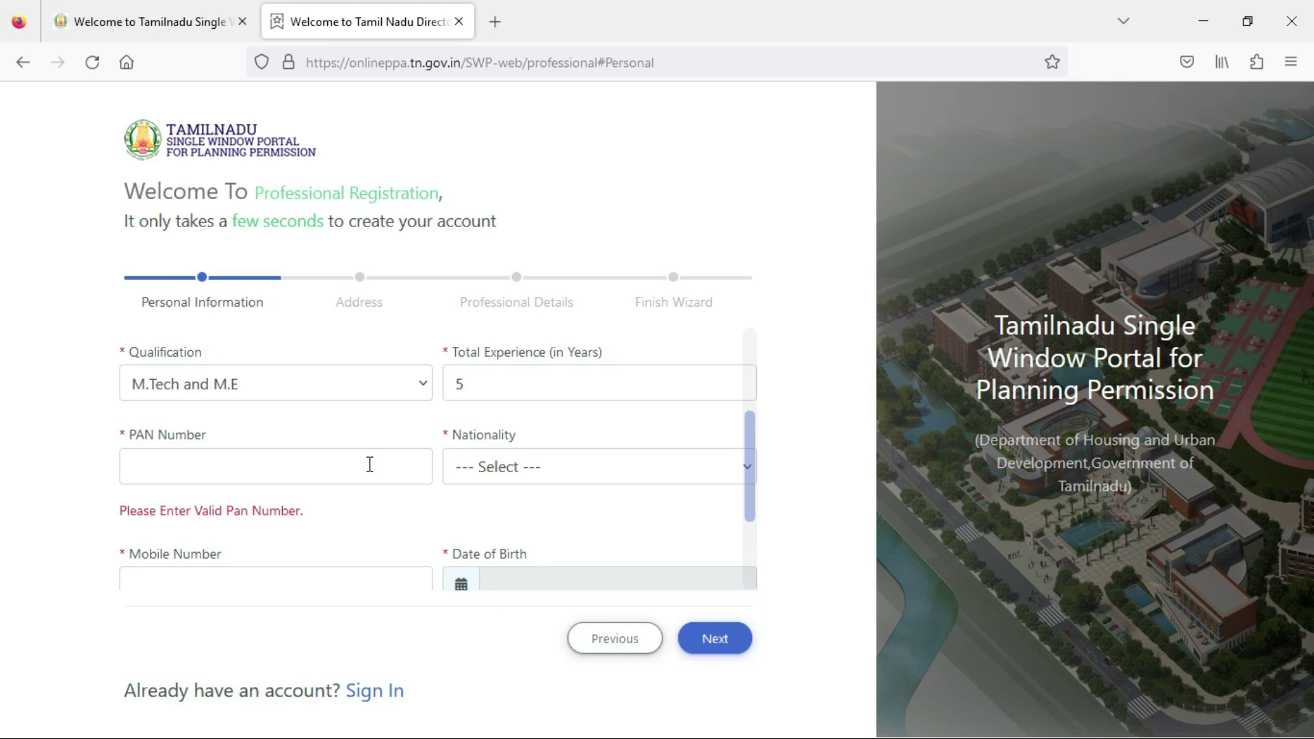
# Select India as the Nationality.
pyautogui.click(495, 467)
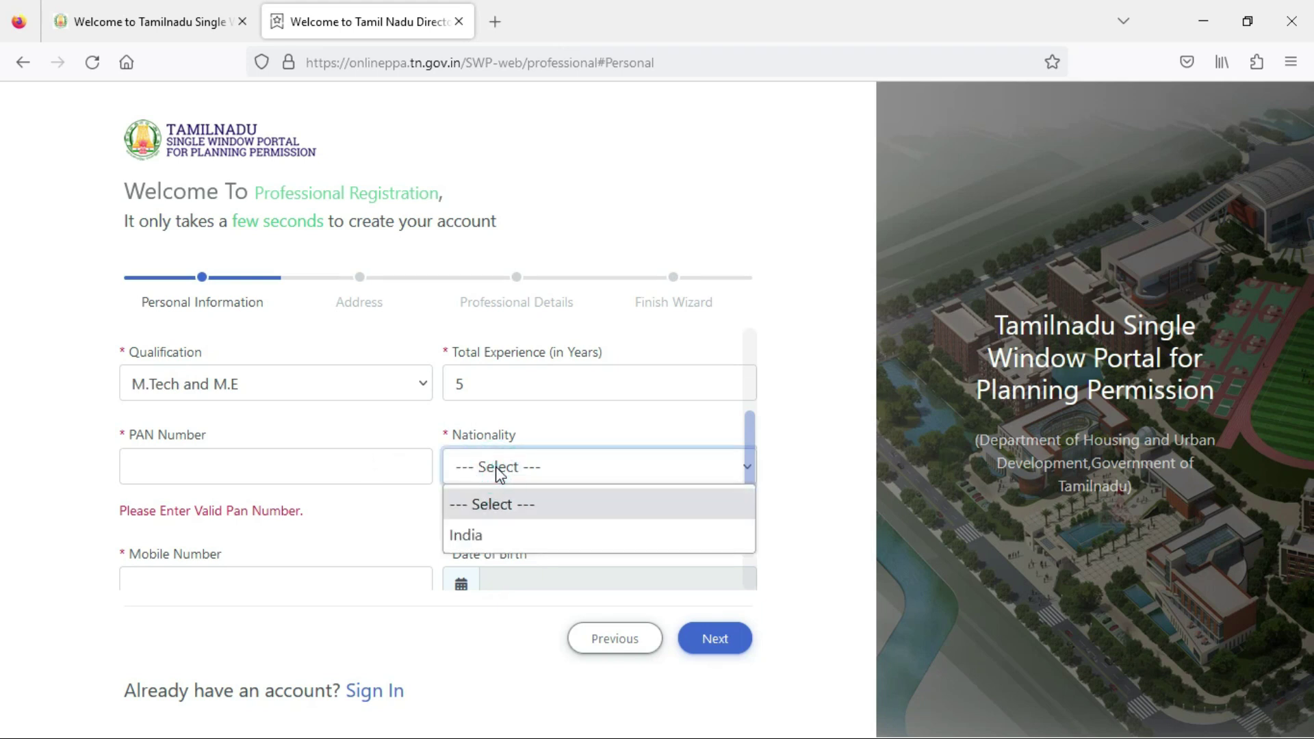
pyautogui.click(330, 518)
pyautogui.click(456, 465)
pyautogui.click(499, 535)
pyautogui.scroll(-3, 402, 516)
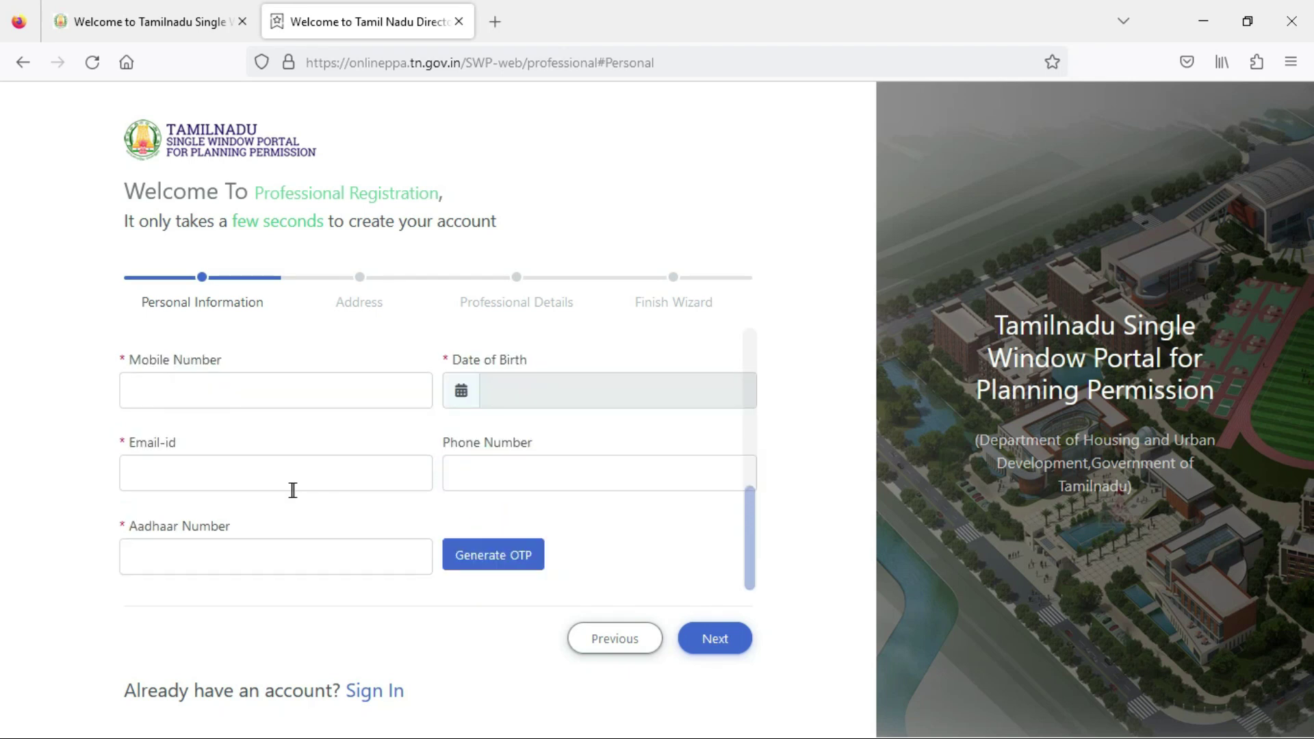
pyautogui.click(243, 382)
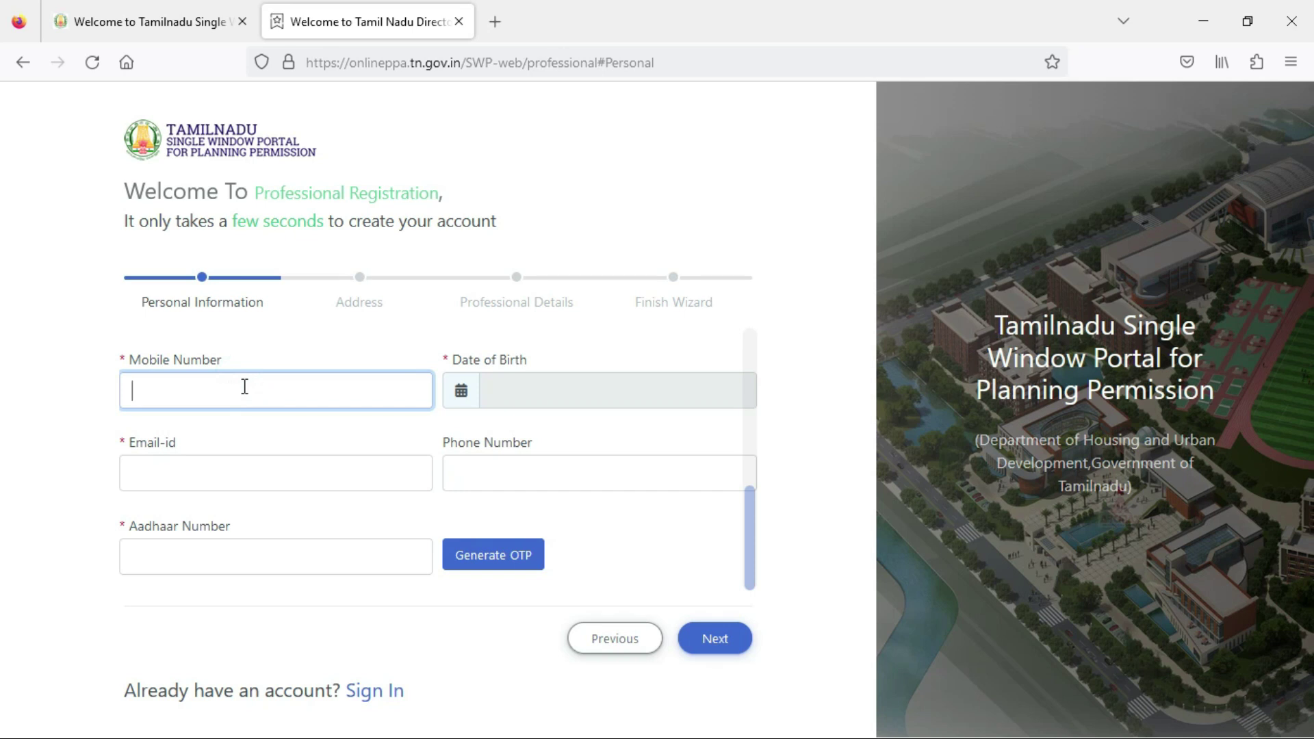
# Fill the mobile number from the saved suggestion.
pyautogui.write('814888')
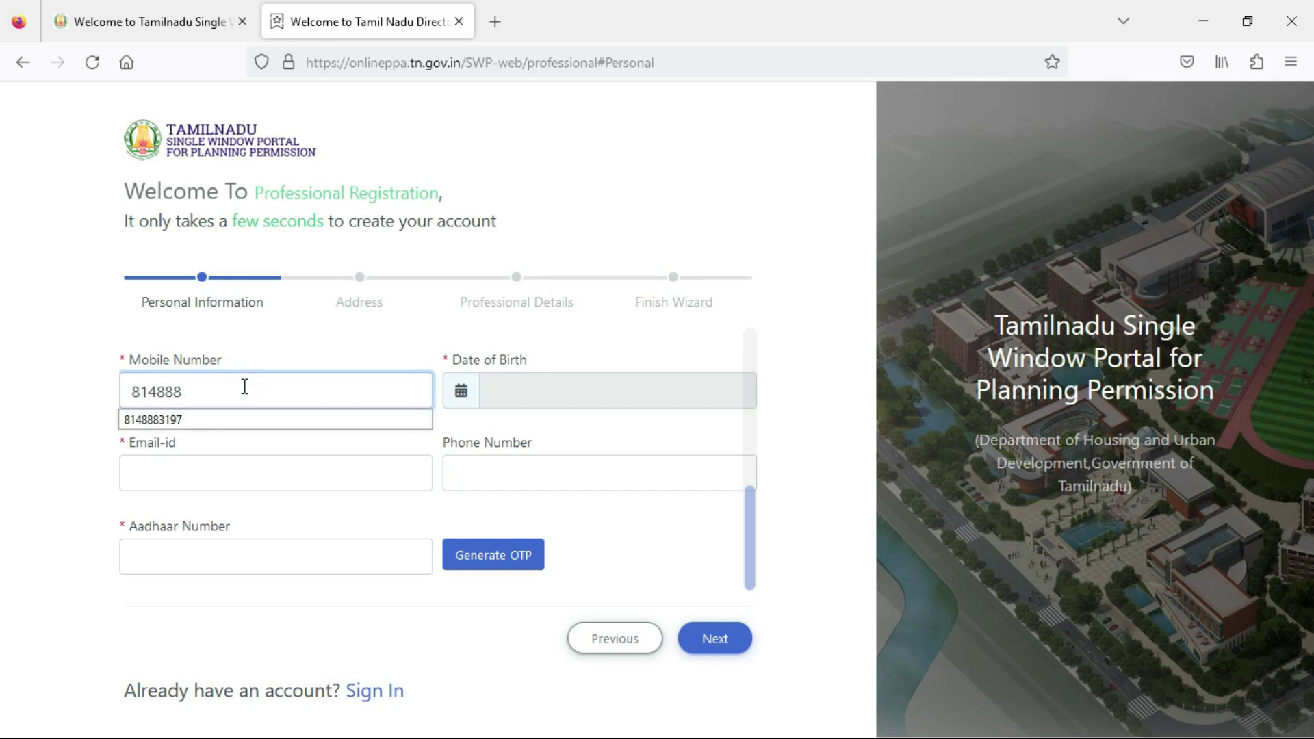
pyautogui.click(253, 413)
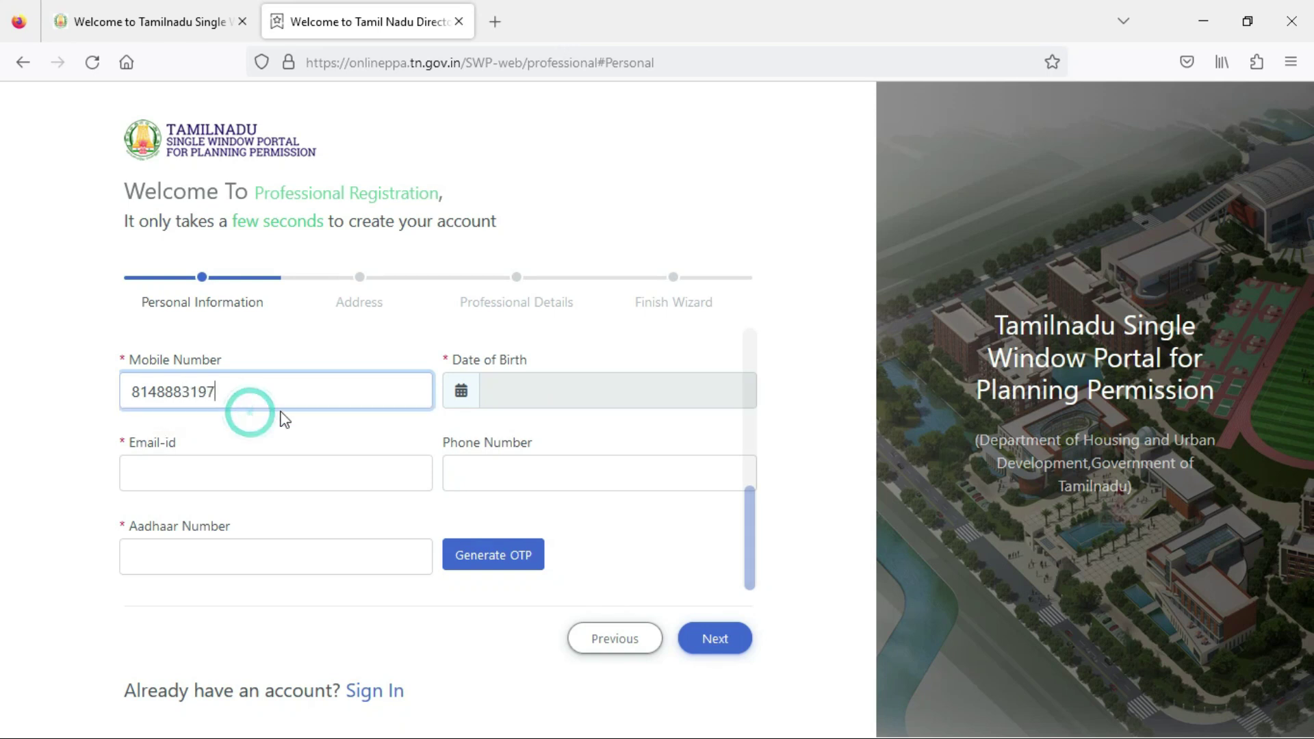
pyautogui.click(459, 398)
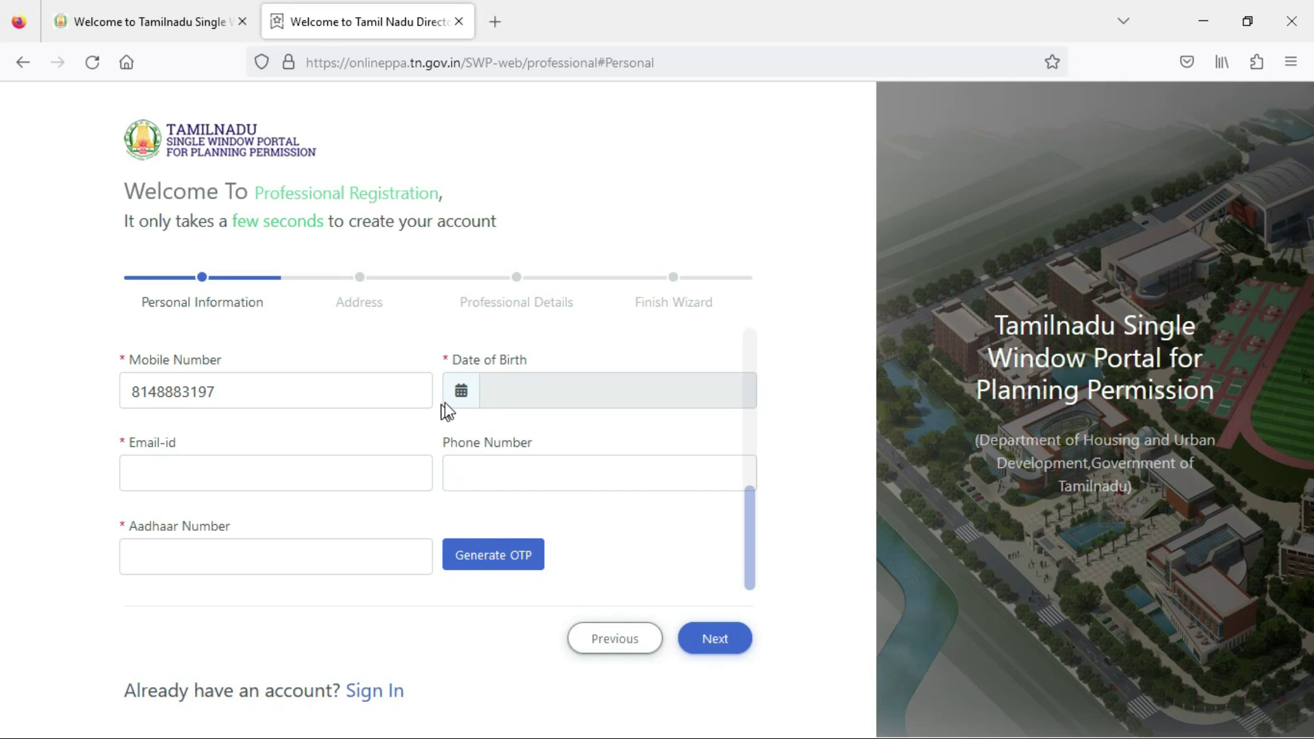
# Set the Date of Birth to 05/05/1994 using the calendar picker.
pyautogui.click(456, 384)
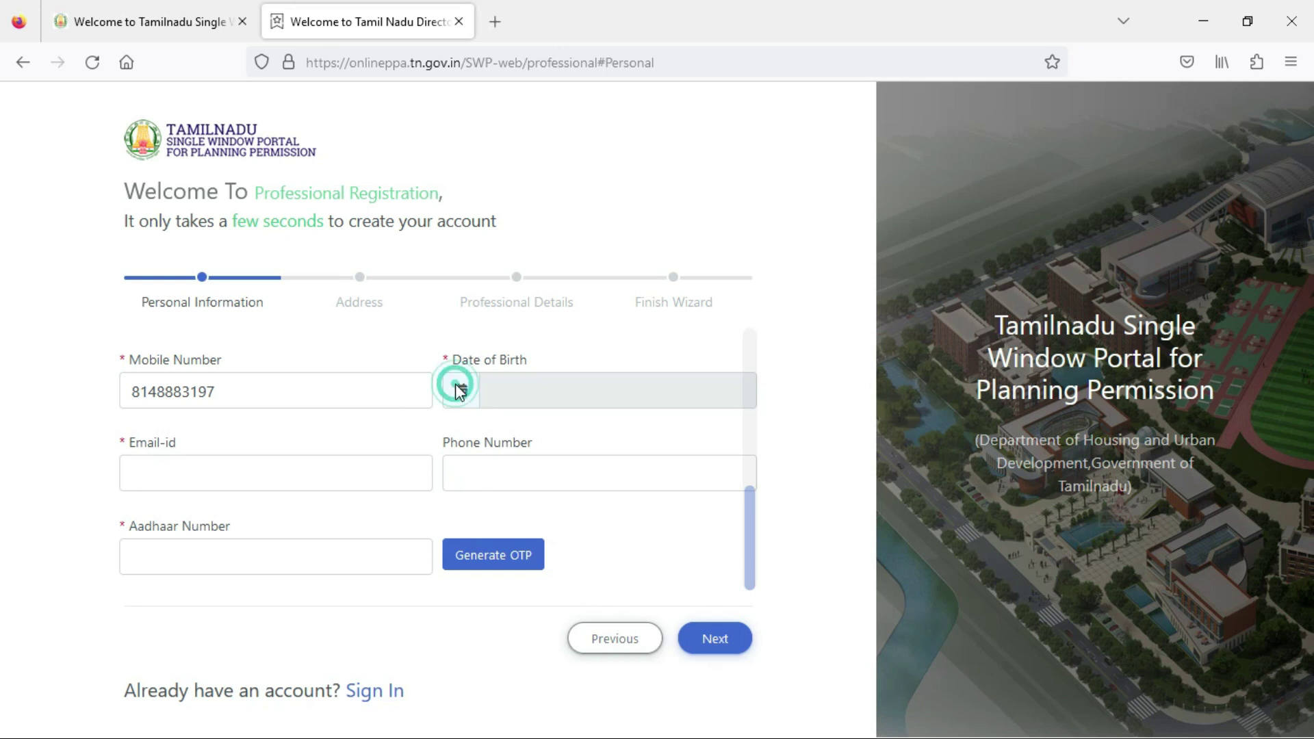
pyautogui.click(532, 386)
pyautogui.click(610, 429)
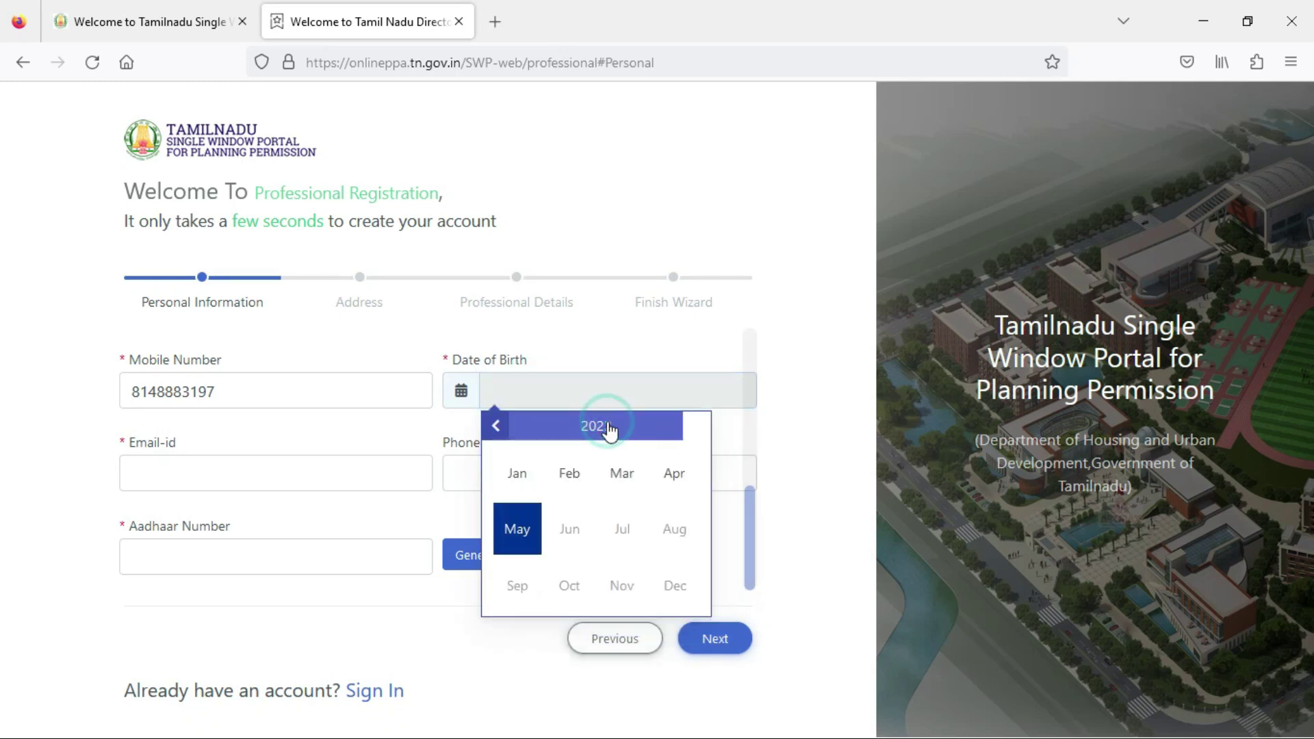
pyautogui.click(497, 428)
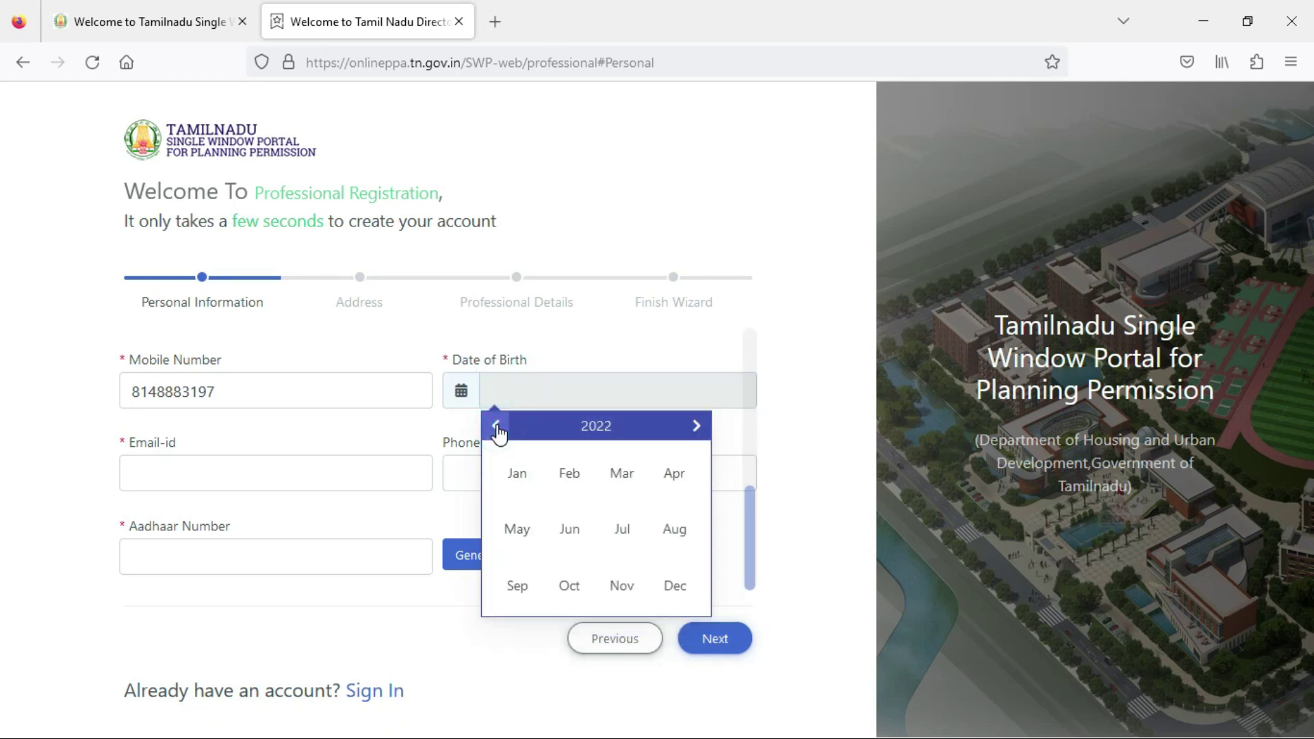
pyautogui.click(577, 432)
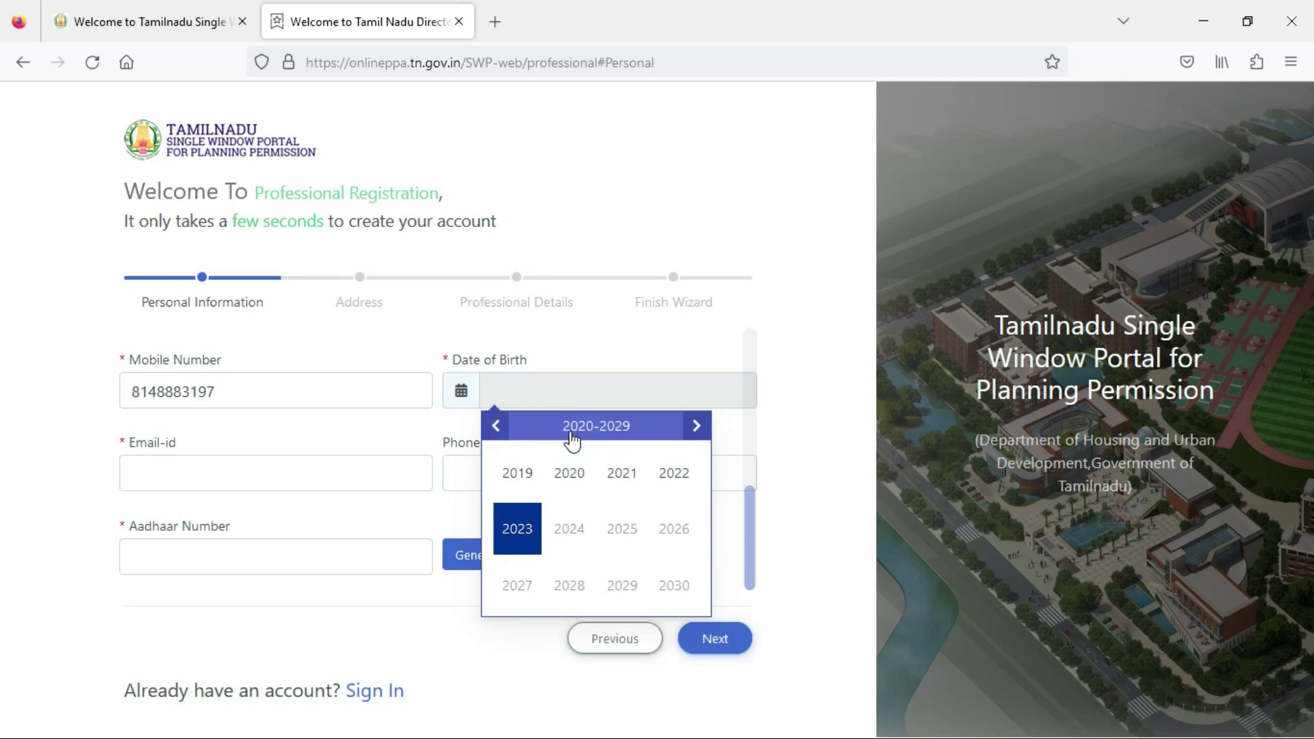
pyautogui.click(496, 430)
pyautogui.click(496, 430)
pyautogui.click(496, 430)
pyautogui.click(570, 529)
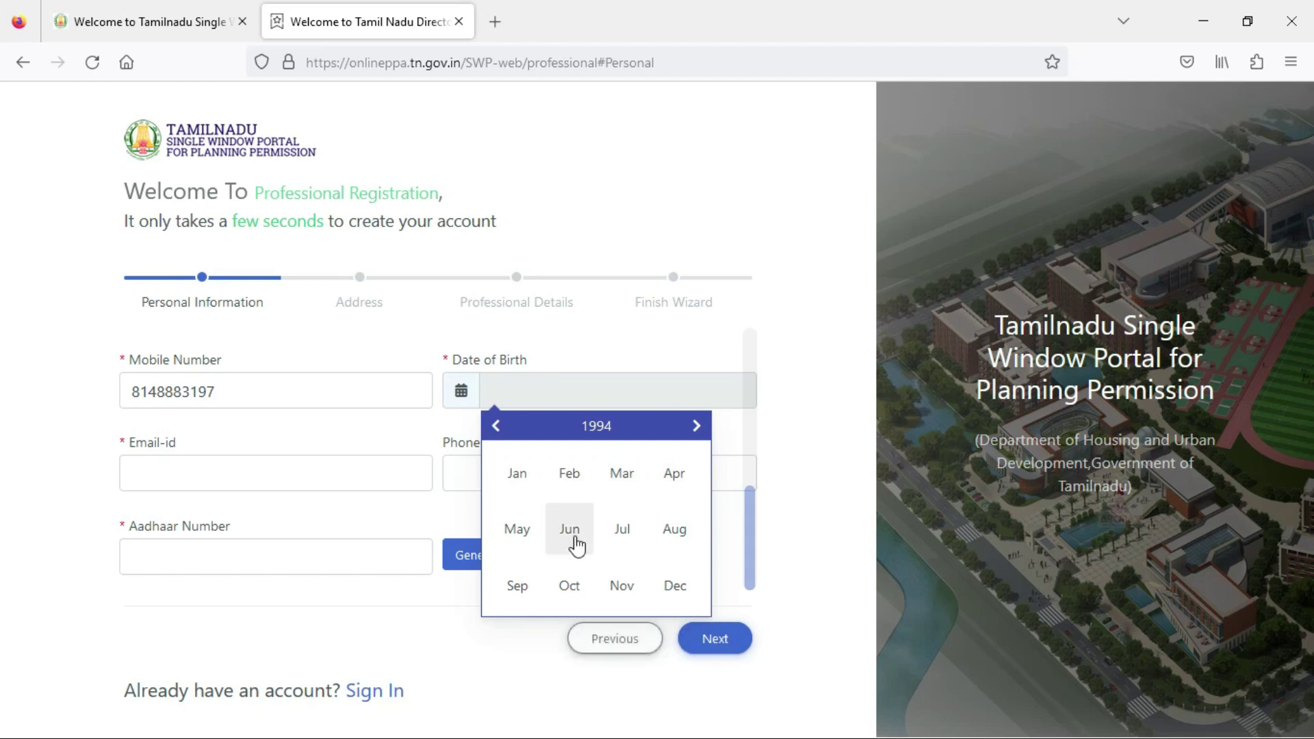
pyautogui.click(520, 530)
pyautogui.click(645, 511)
# Fill the e-mail address and phone number from browser suggestions.
pyautogui.click(257, 517)
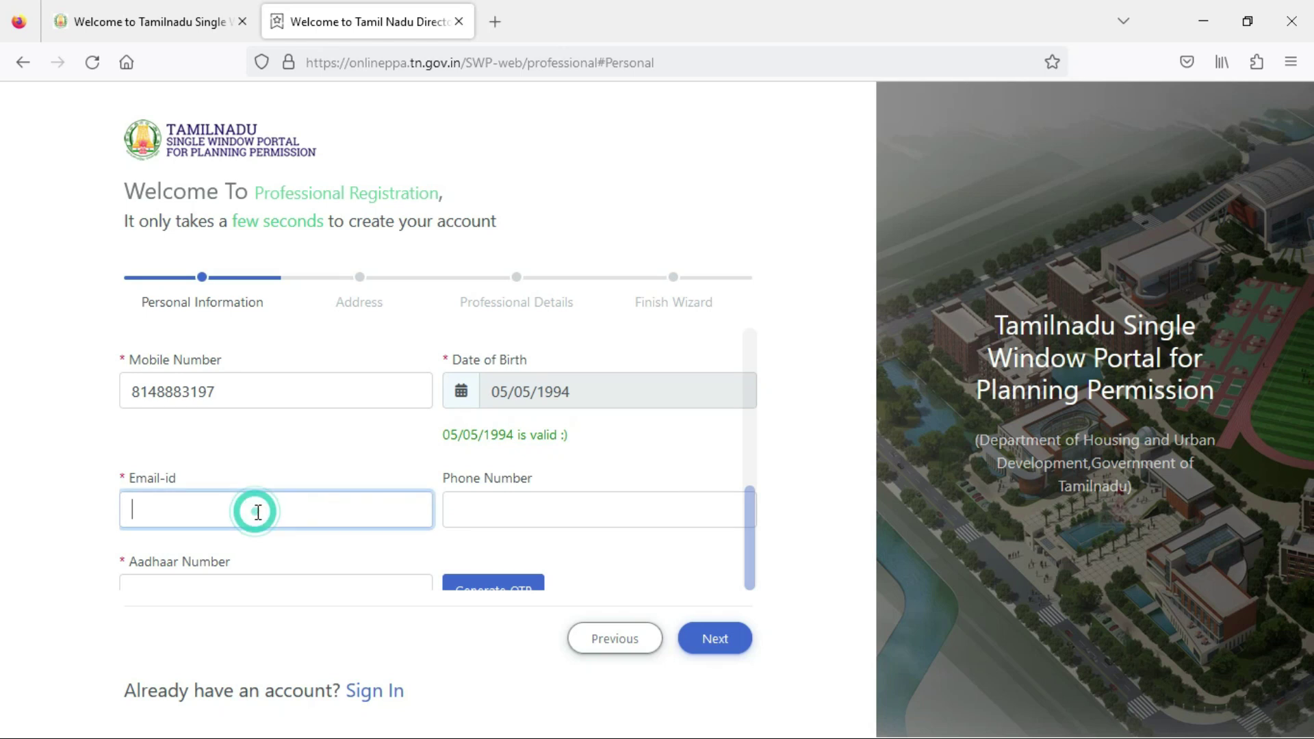
pyautogui.write('ma')
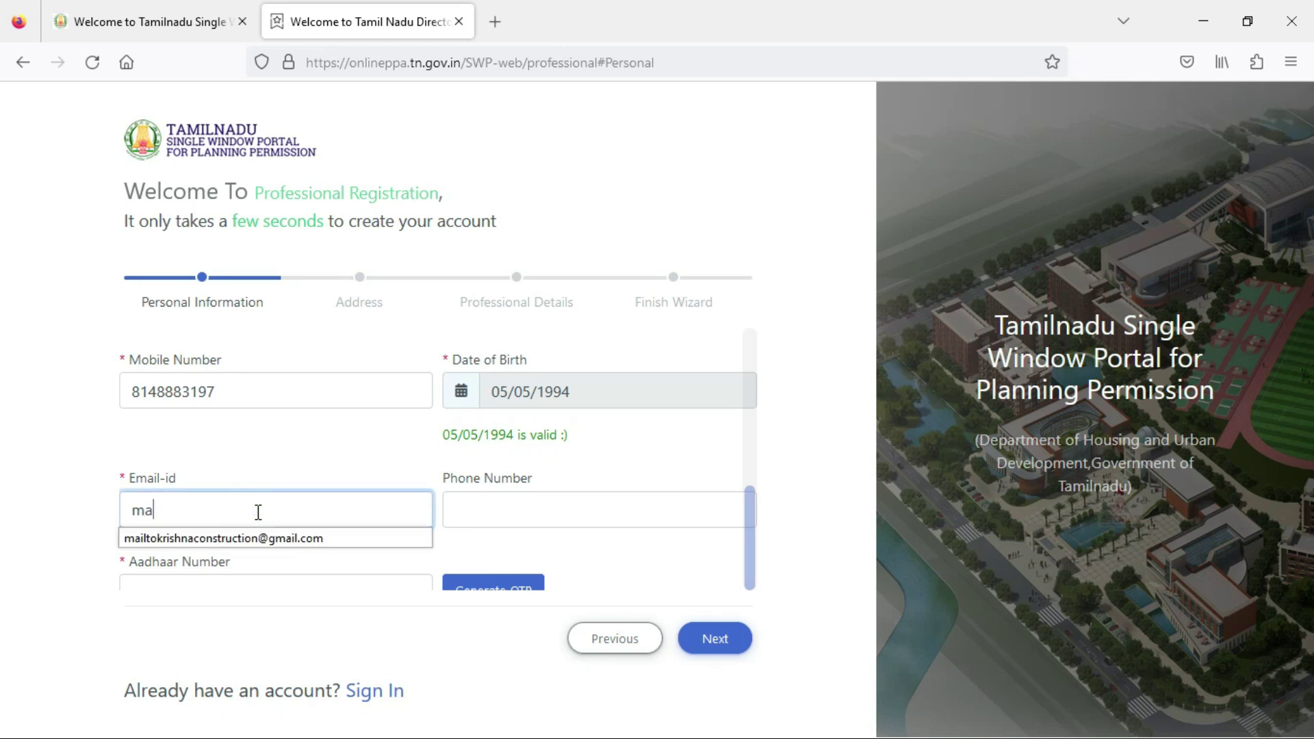
pyautogui.click(273, 539)
pyautogui.click(505, 507)
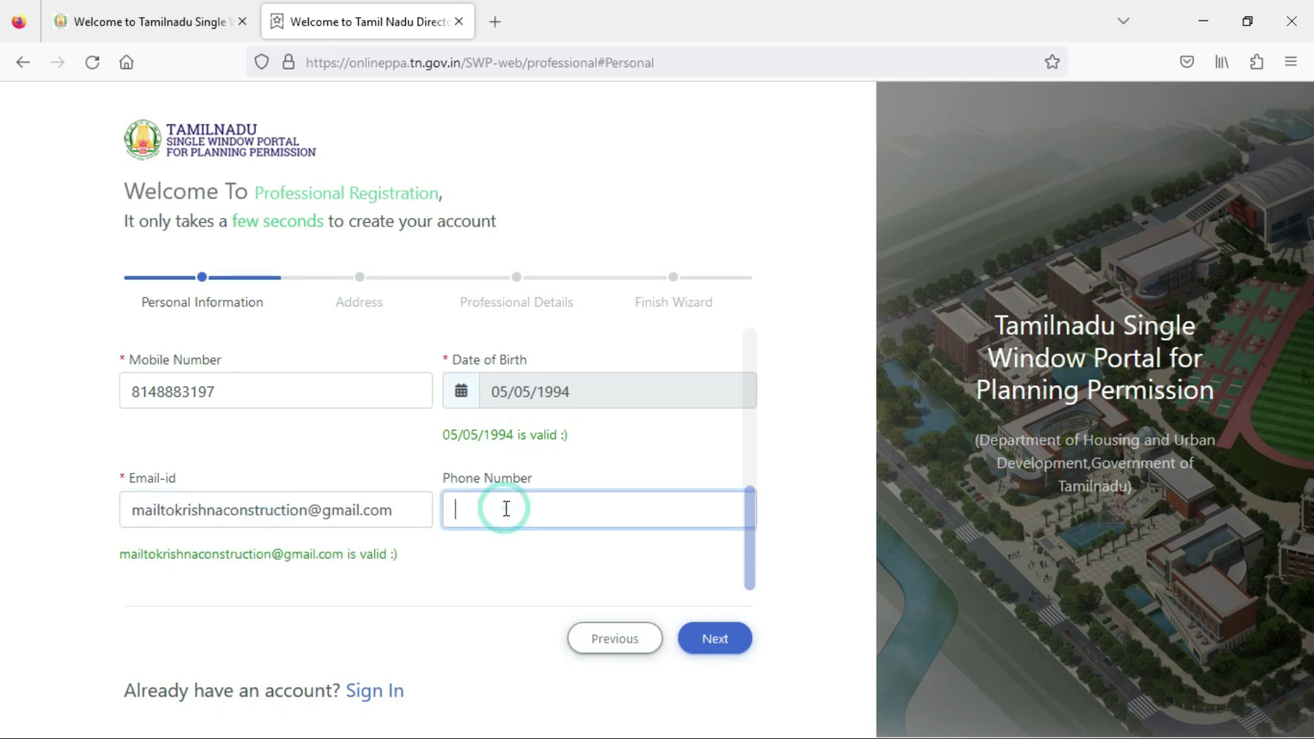
pyautogui.write('14')
pyautogui.press('Down')
pyautogui.press('Return')
# Visit the Aadhaar Number field, then advance the registration to the Address step.
pyautogui.scroll(-2, 331, 546)
pyautogui.click(291, 563)
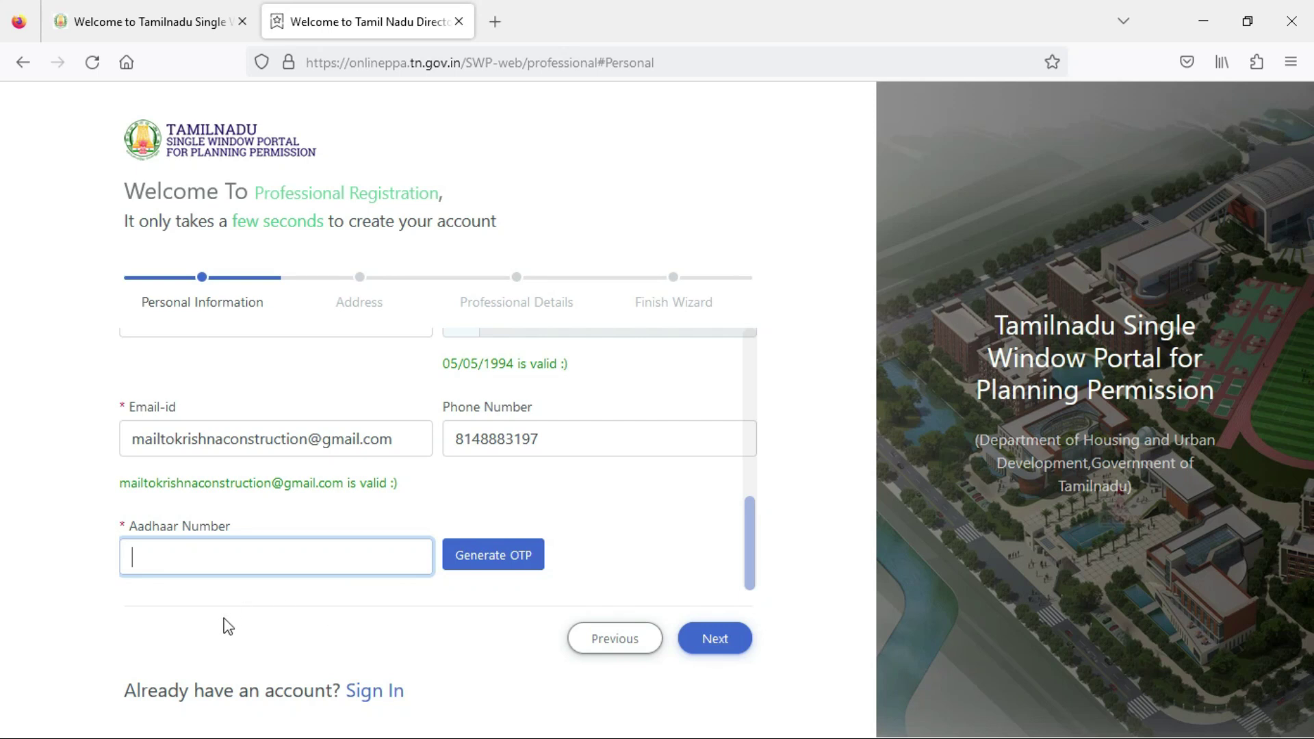
pyautogui.click(712, 642)
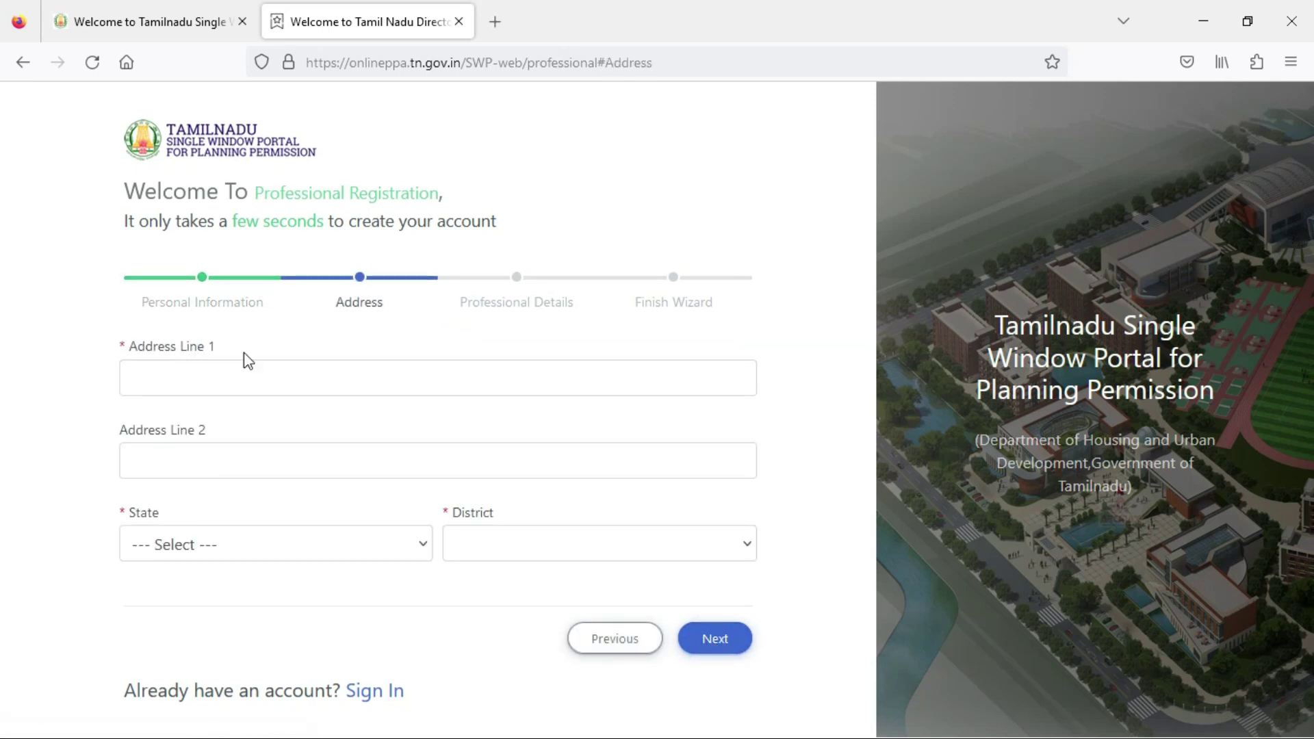
# Select State Tamil Nadu, District Tiruppur and Taluk Kangayam.
pyautogui.scroll(-2, 235, 377)
pyautogui.scroll(2, 229, 367)
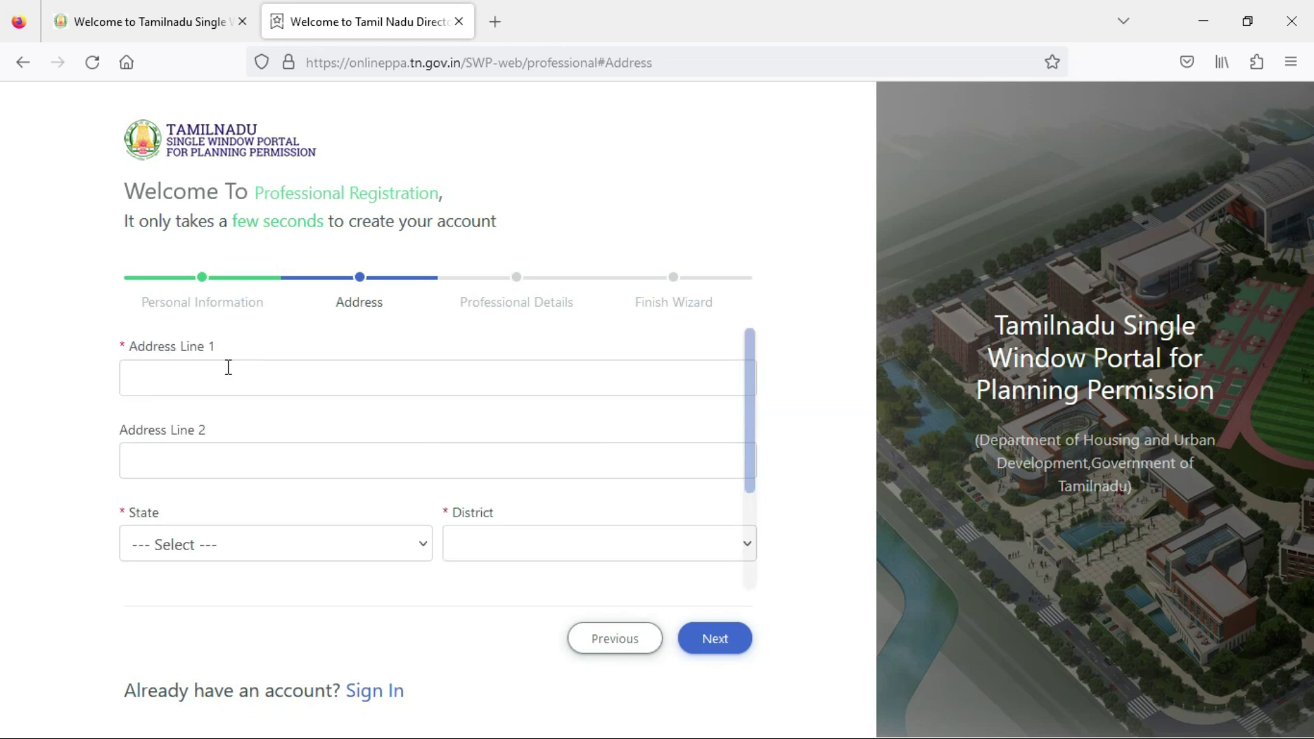
pyautogui.click(203, 385)
pyautogui.scroll(-2, 200, 425)
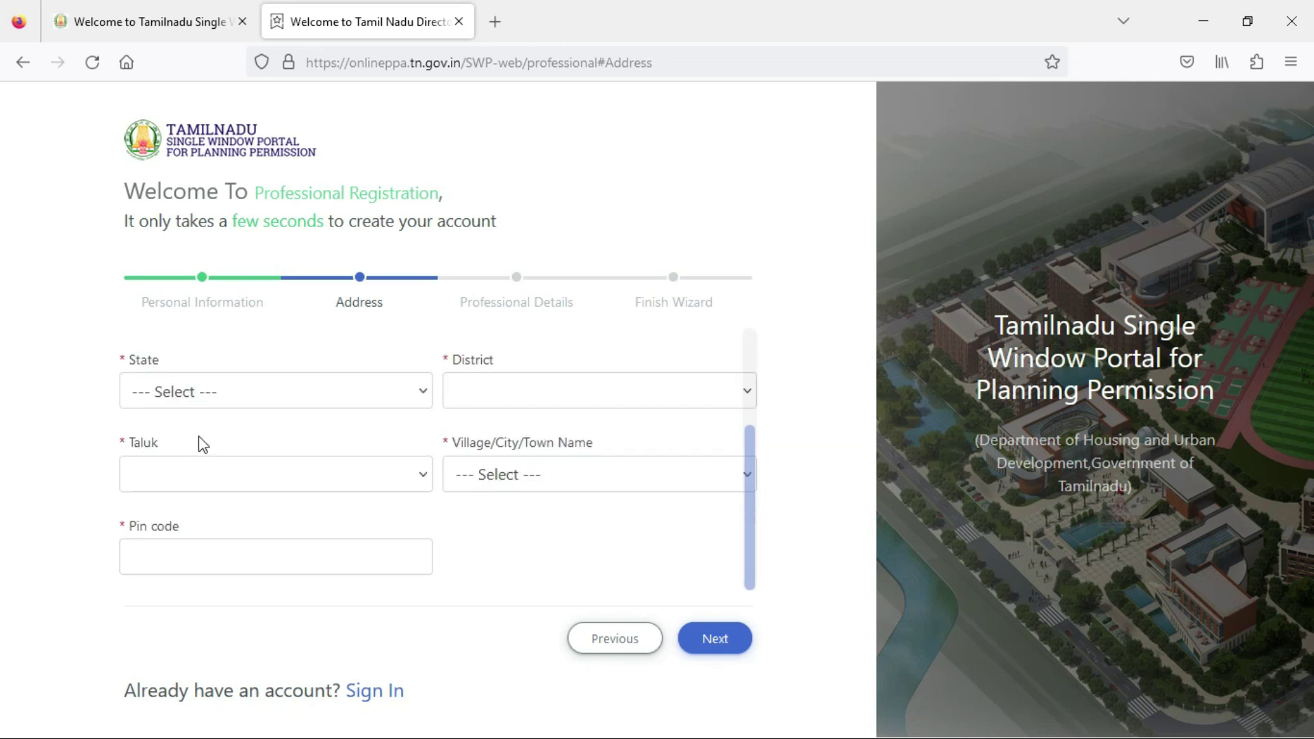
pyautogui.scroll(2, 251, 407)
pyautogui.click(290, 543)
pyautogui.click(257, 615)
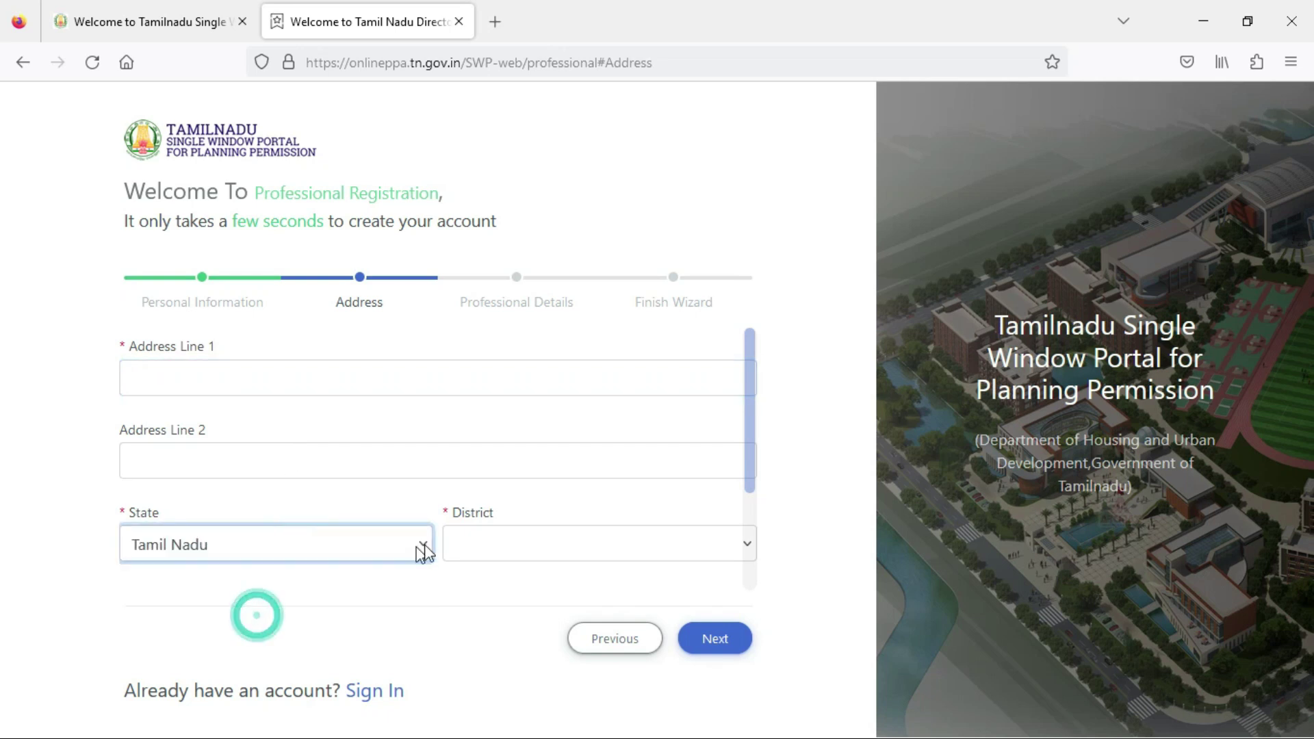
pyautogui.click(519, 541)
pyautogui.scroll(-10, 552, 428)
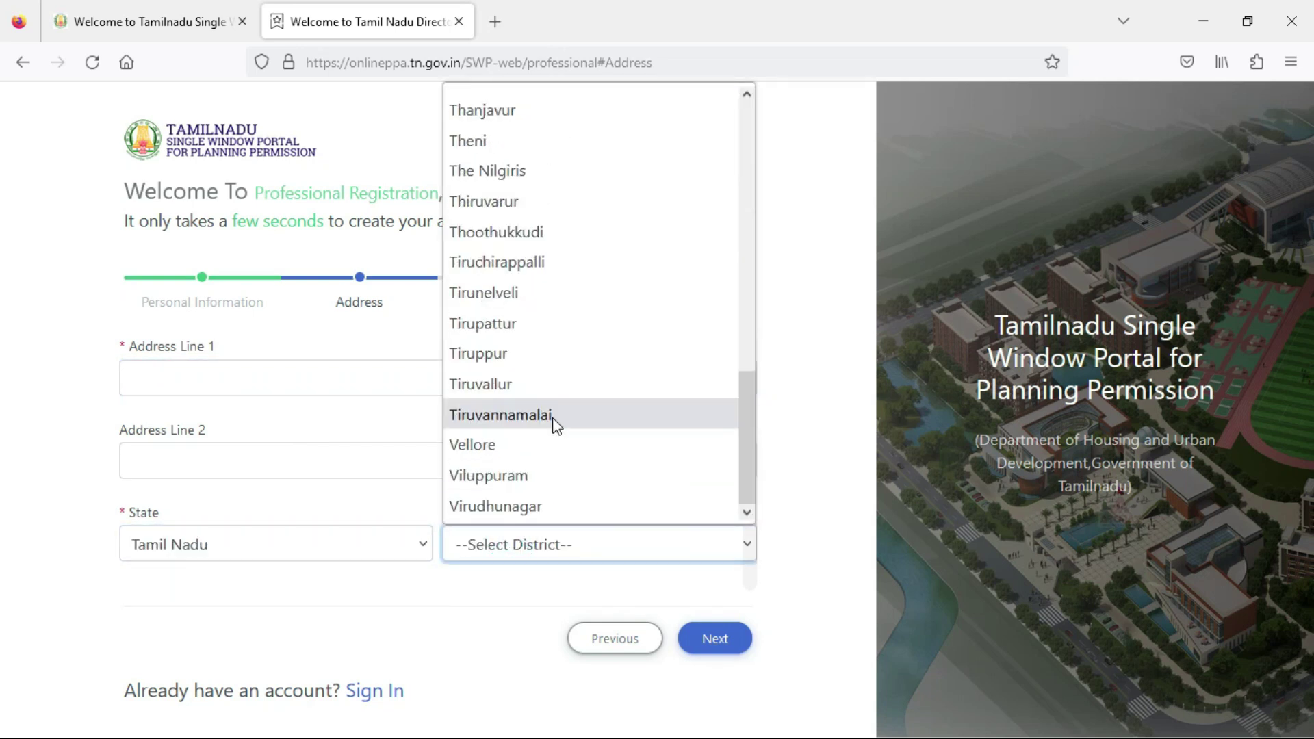
pyautogui.click(554, 359)
pyautogui.scroll(-3, 520, 397)
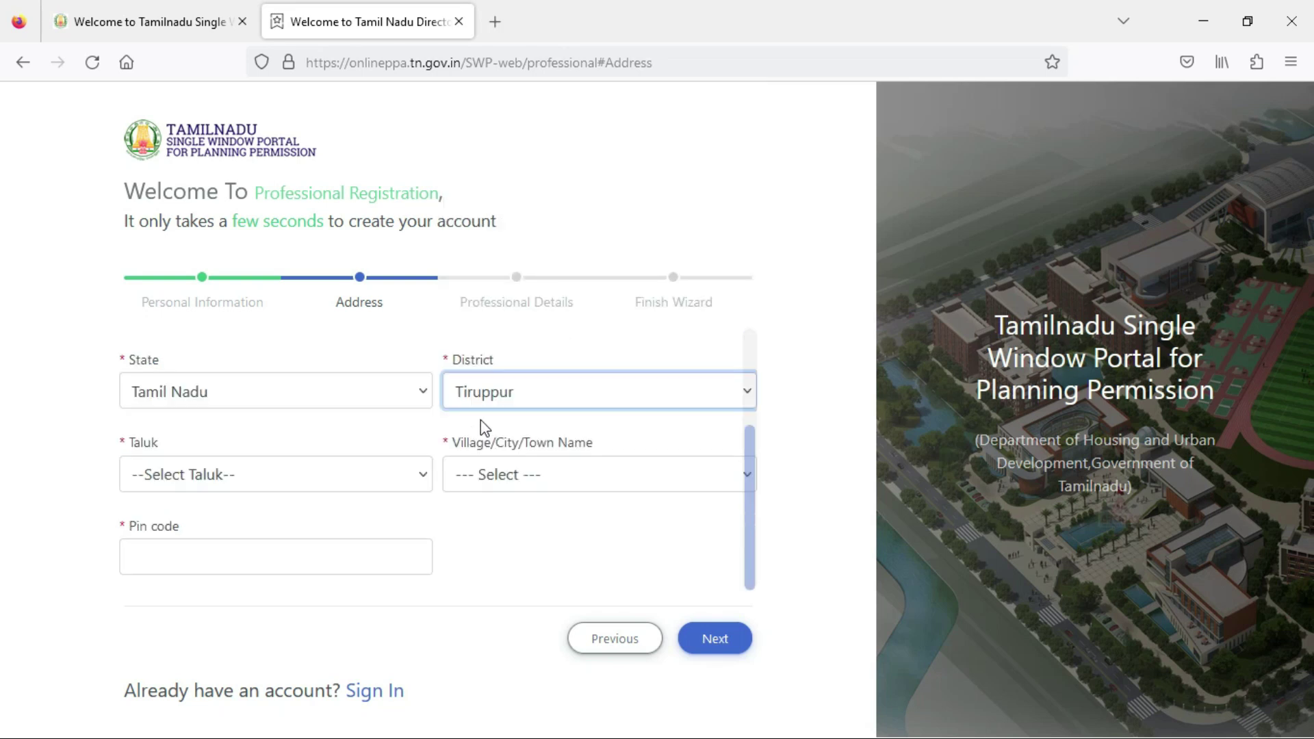
pyautogui.click(198, 480)
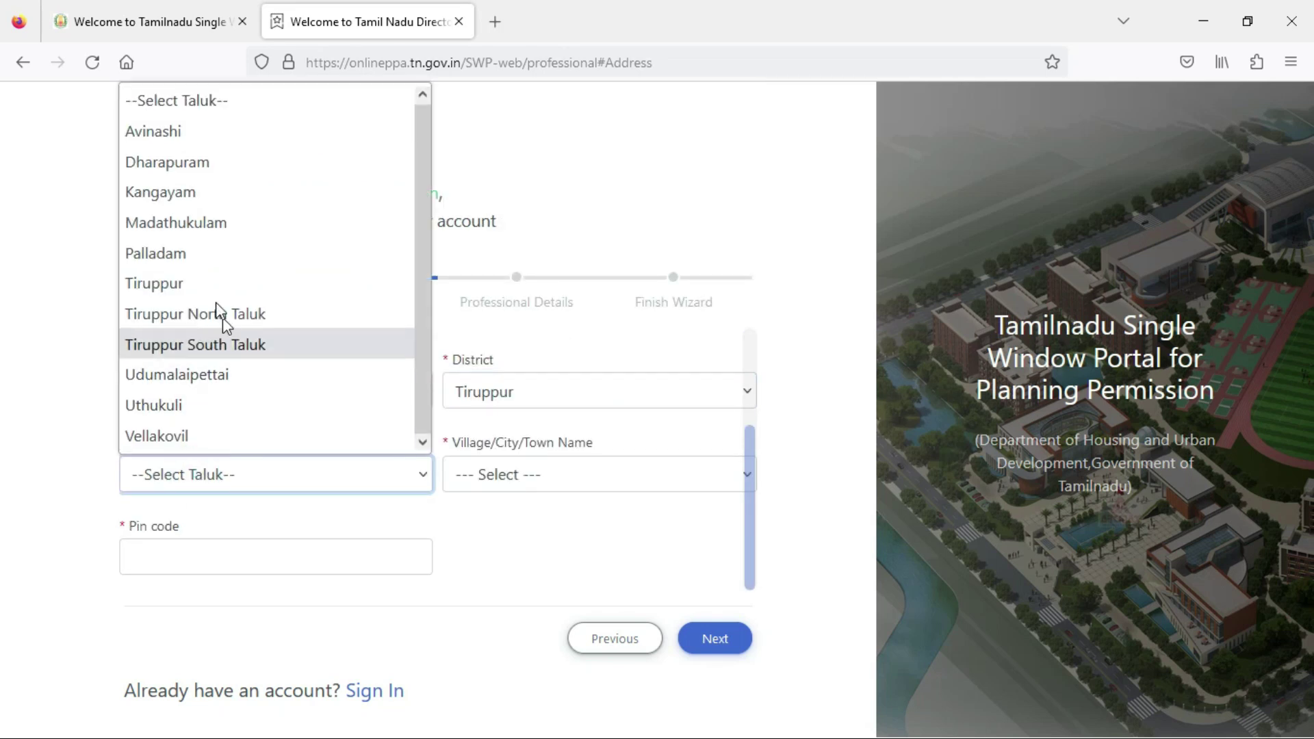
pyautogui.click(206, 193)
# Choose Pudupalayam as the village and enter the pin code.
pyautogui.click(542, 477)
pyautogui.click(570, 480)
pyautogui.click(583, 476)
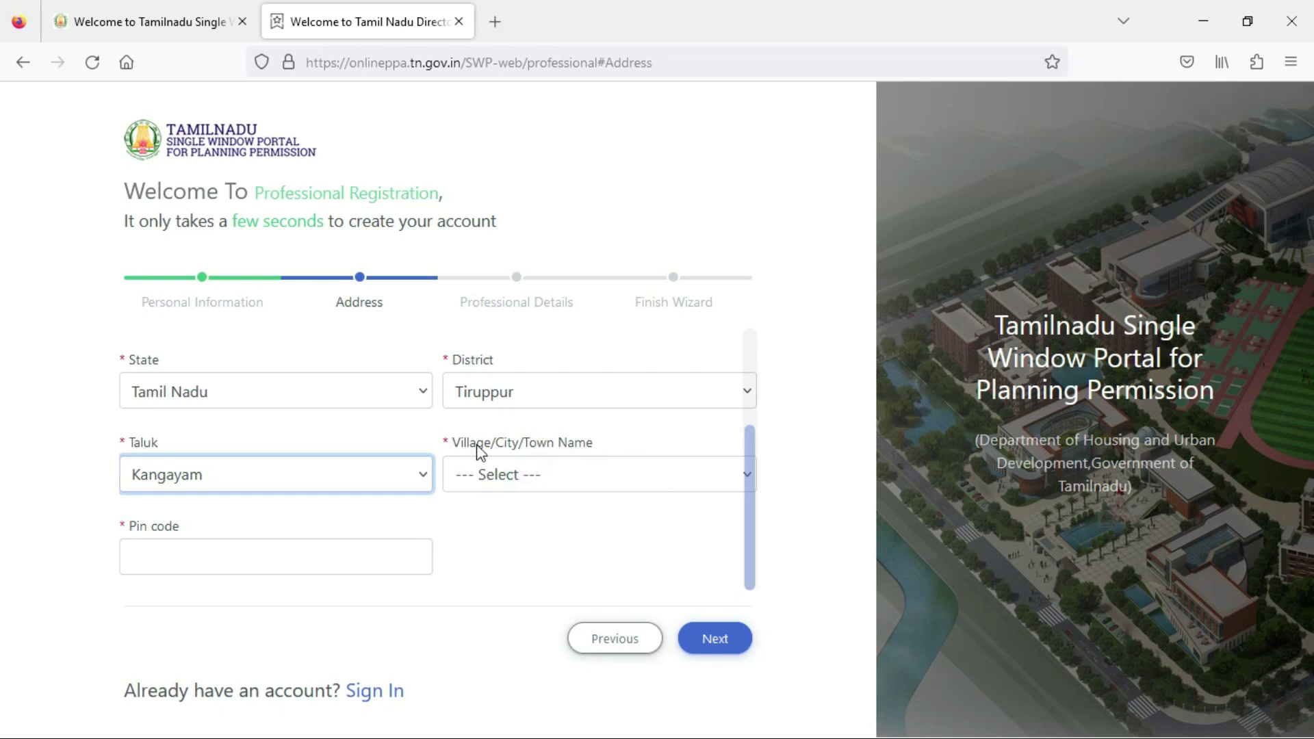
pyautogui.click(494, 477)
pyautogui.click(514, 534)
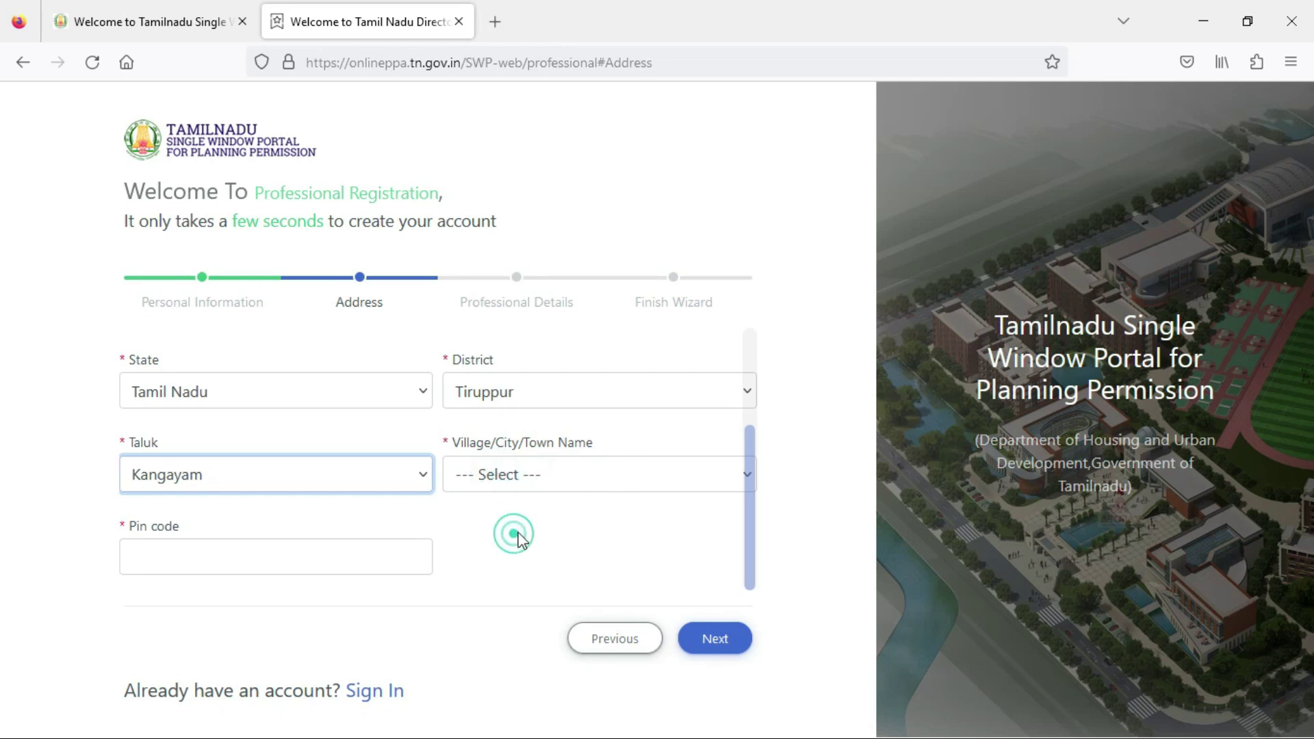
pyautogui.click(521, 477)
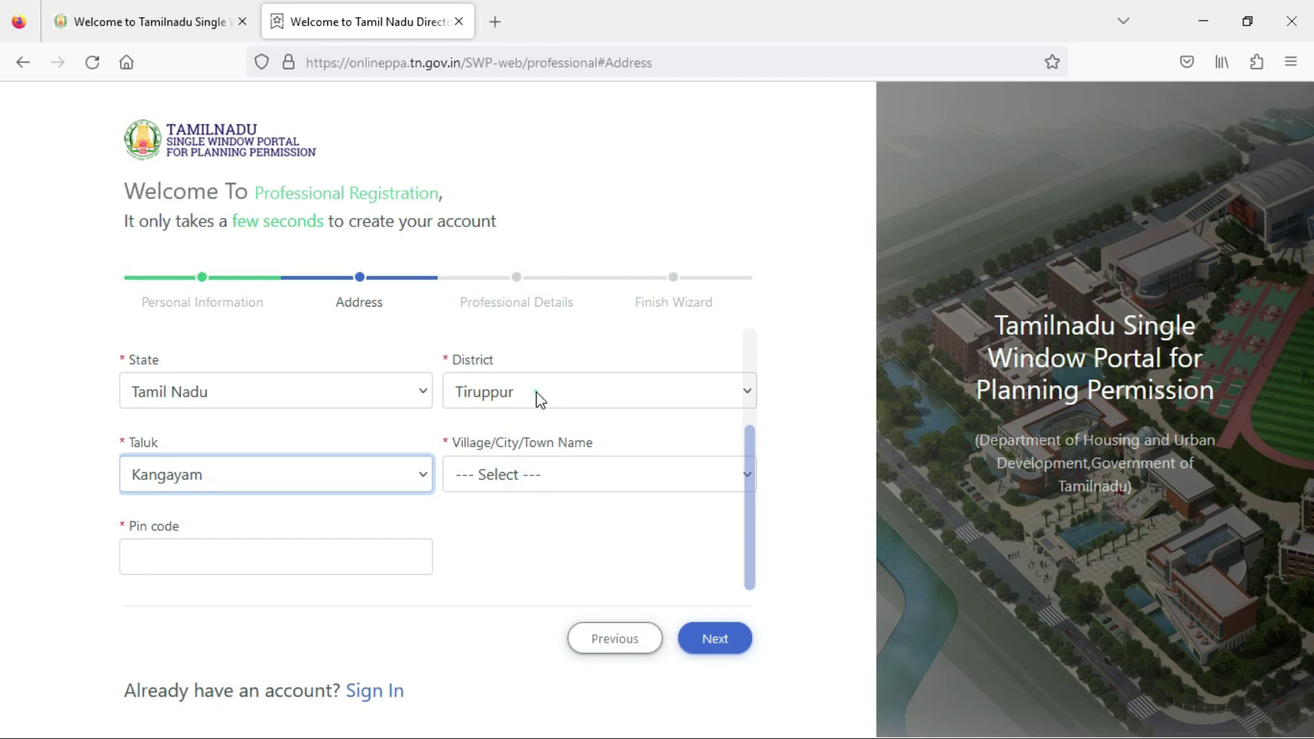
pyautogui.click(605, 480)
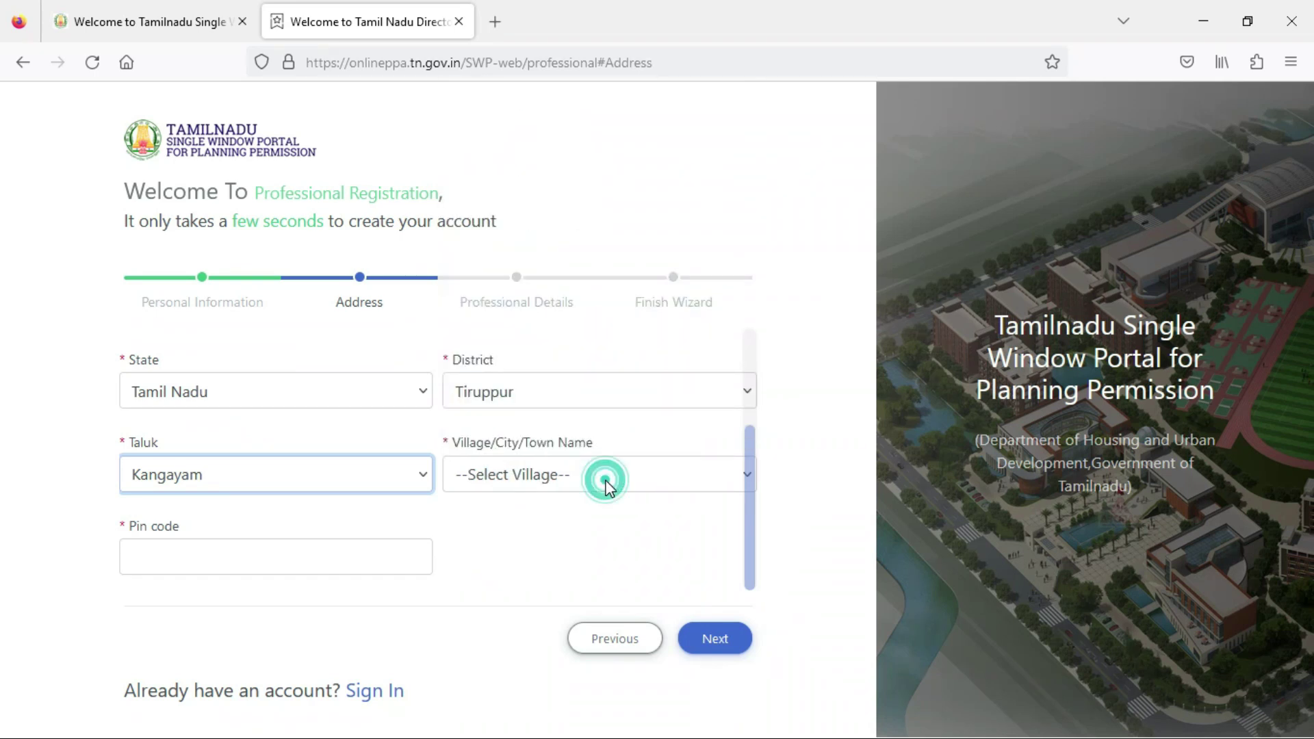
pyautogui.click(607, 481)
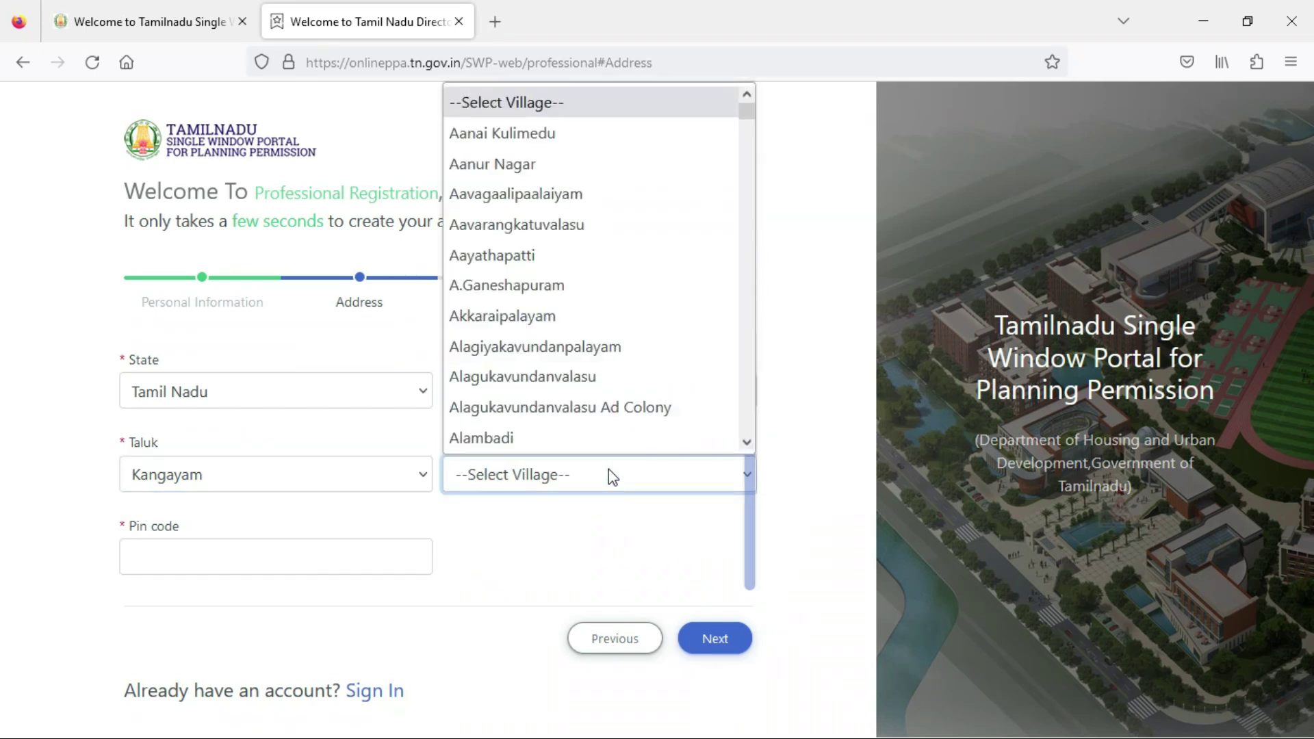
pyautogui.scroll(-20, 582, 394)
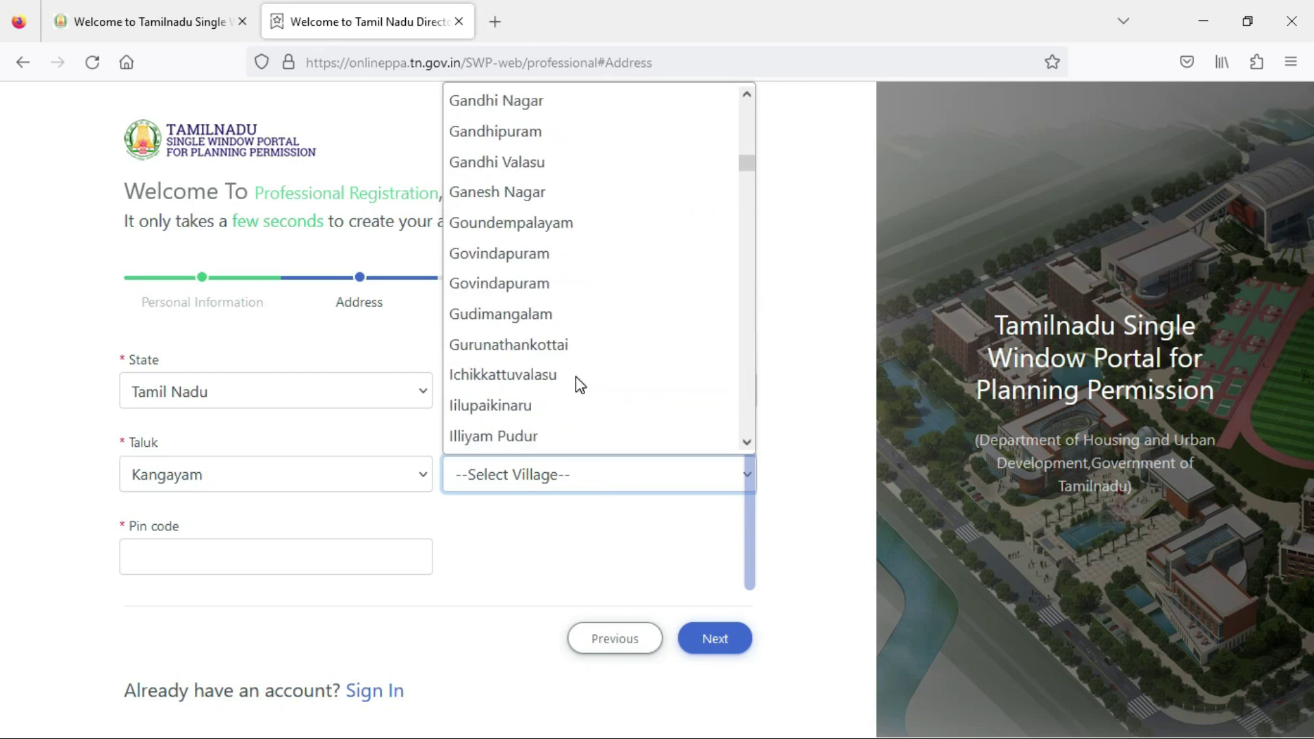
pyautogui.scroll(-5, 576, 378)
pyautogui.write('pu')
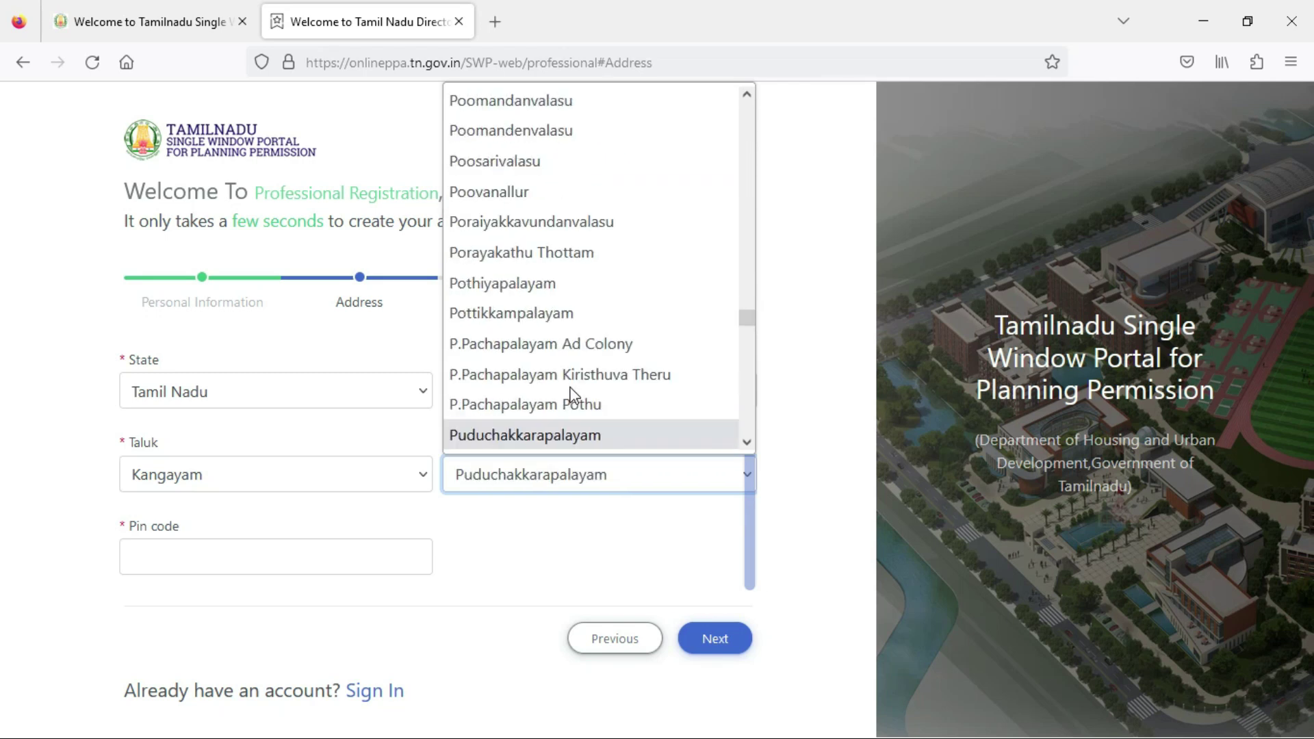
pyautogui.press('Down')
pyautogui.press('Down')
pyautogui.press('Down')
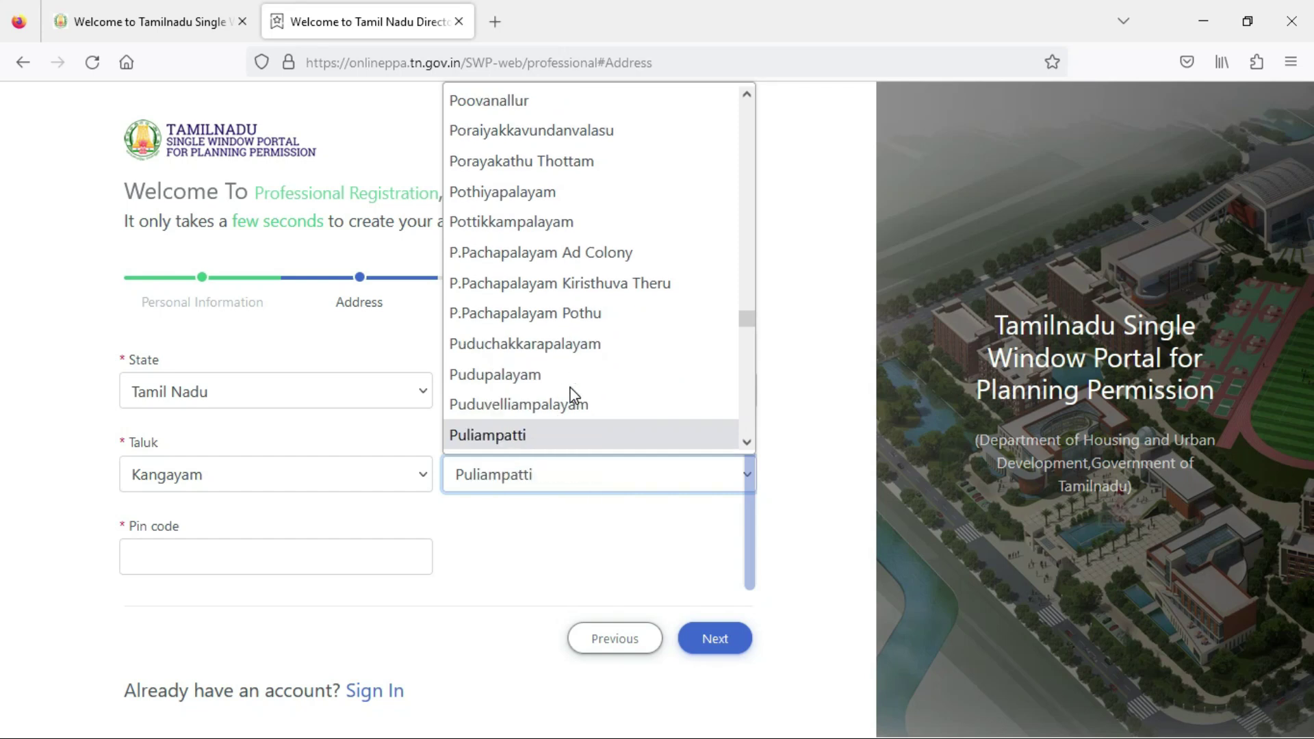
pyautogui.press('Up')
pyautogui.press('Up')
pyautogui.press('Return')
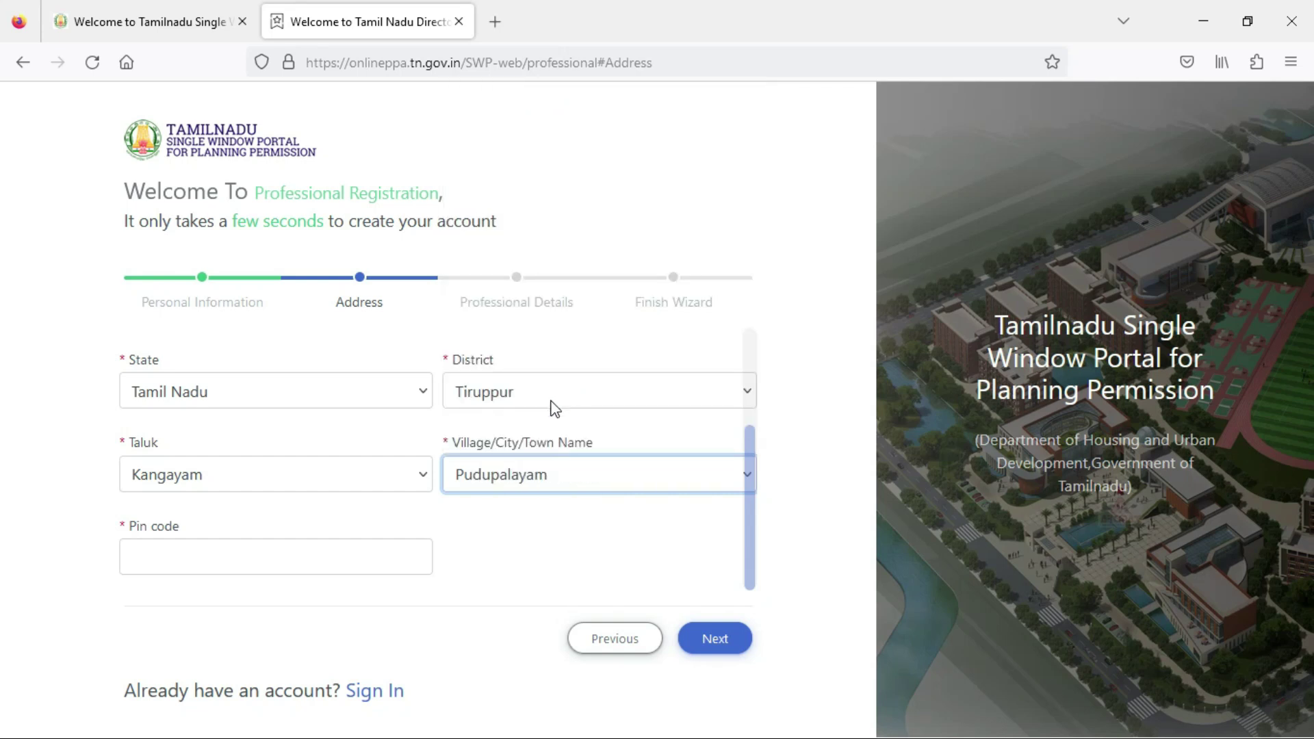
pyautogui.click(339, 567)
pyautogui.write('638703')
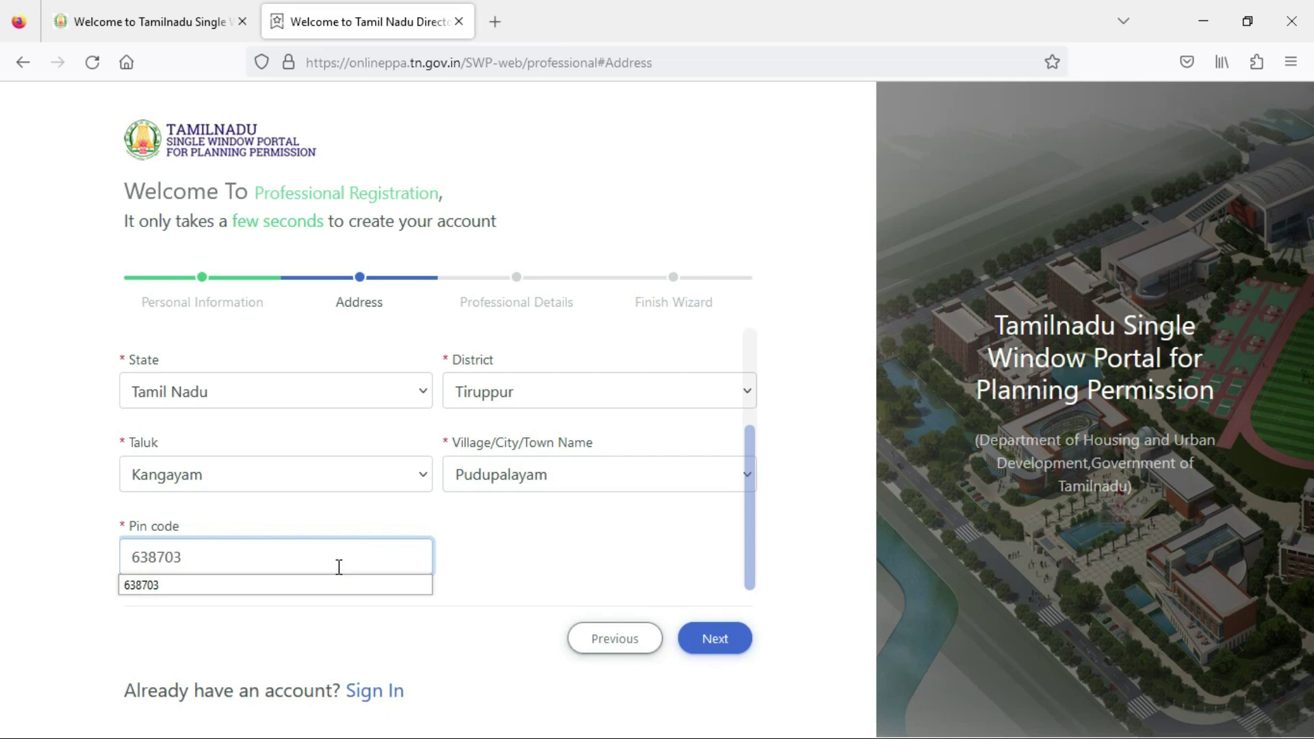
# Advance to Professional Details, fill the firm name from a suggestion and enter 8 years' experience.
pyautogui.click(705, 640)
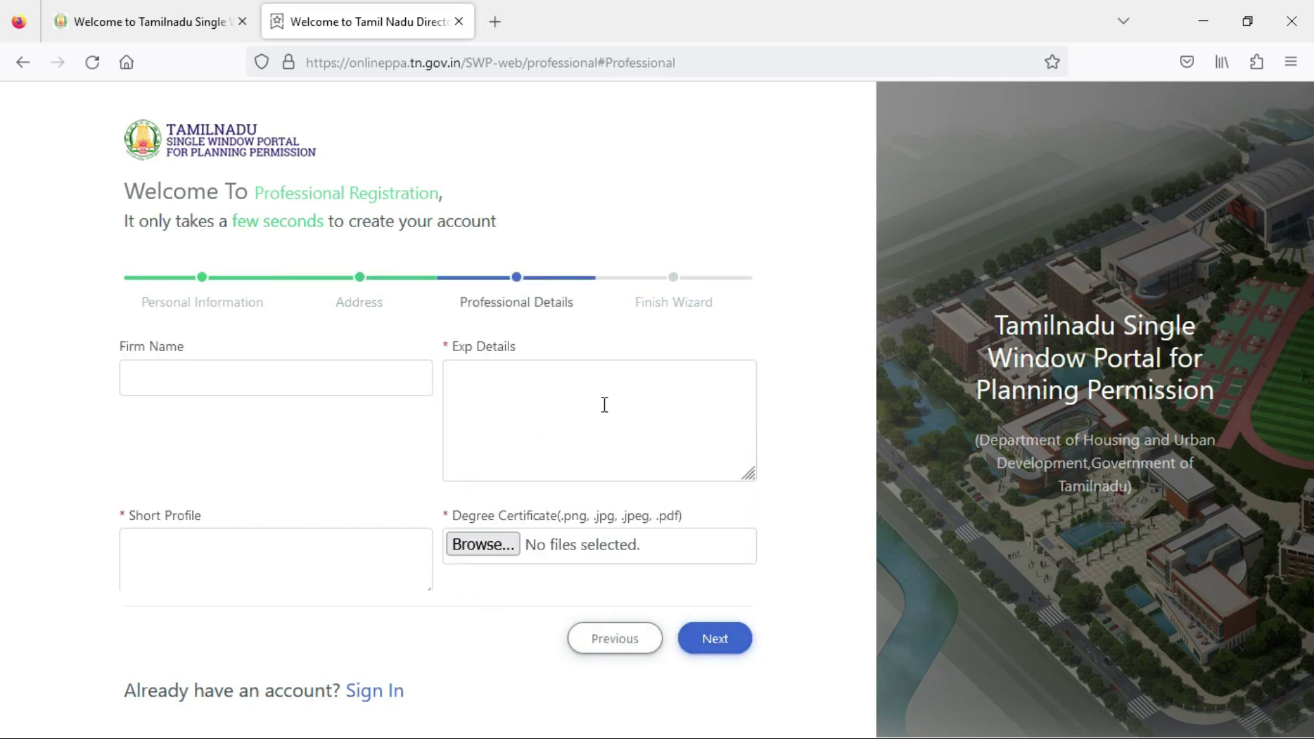
pyautogui.click(284, 384)
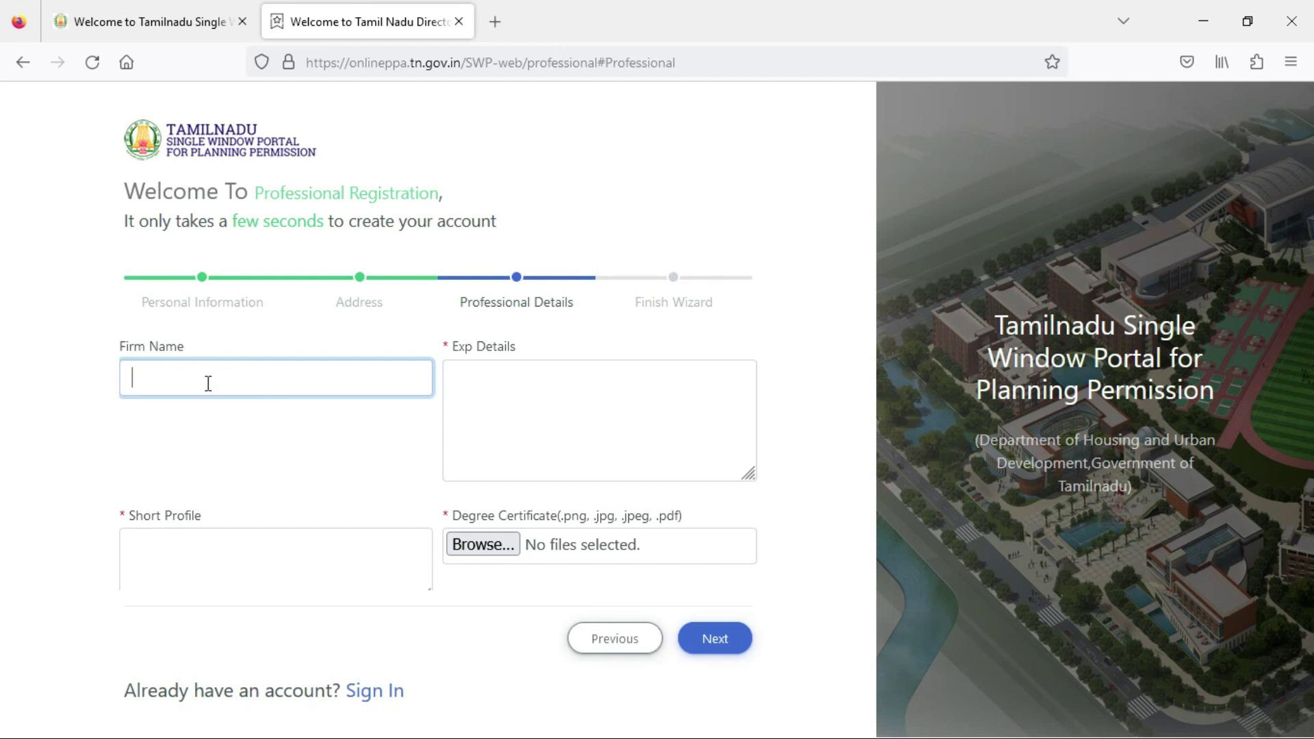
pyautogui.write('k')
pyautogui.click(215, 407)
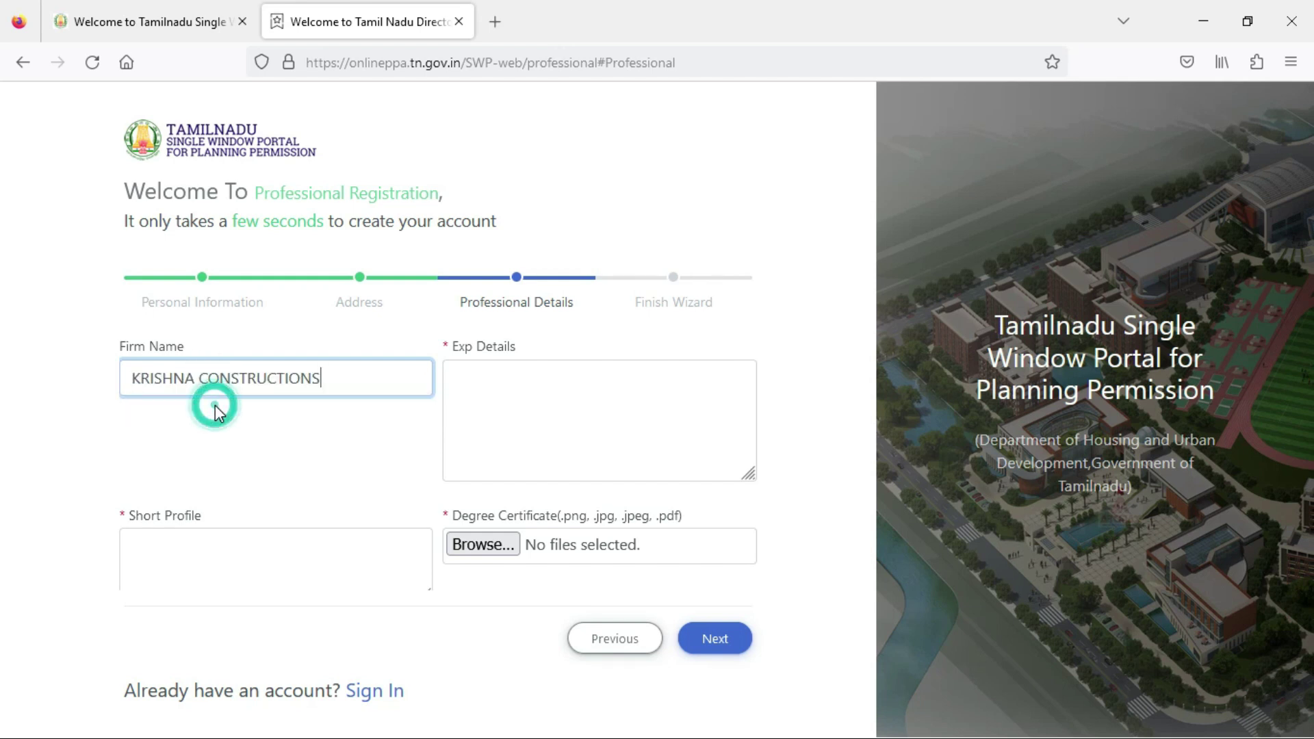
pyautogui.click(577, 417)
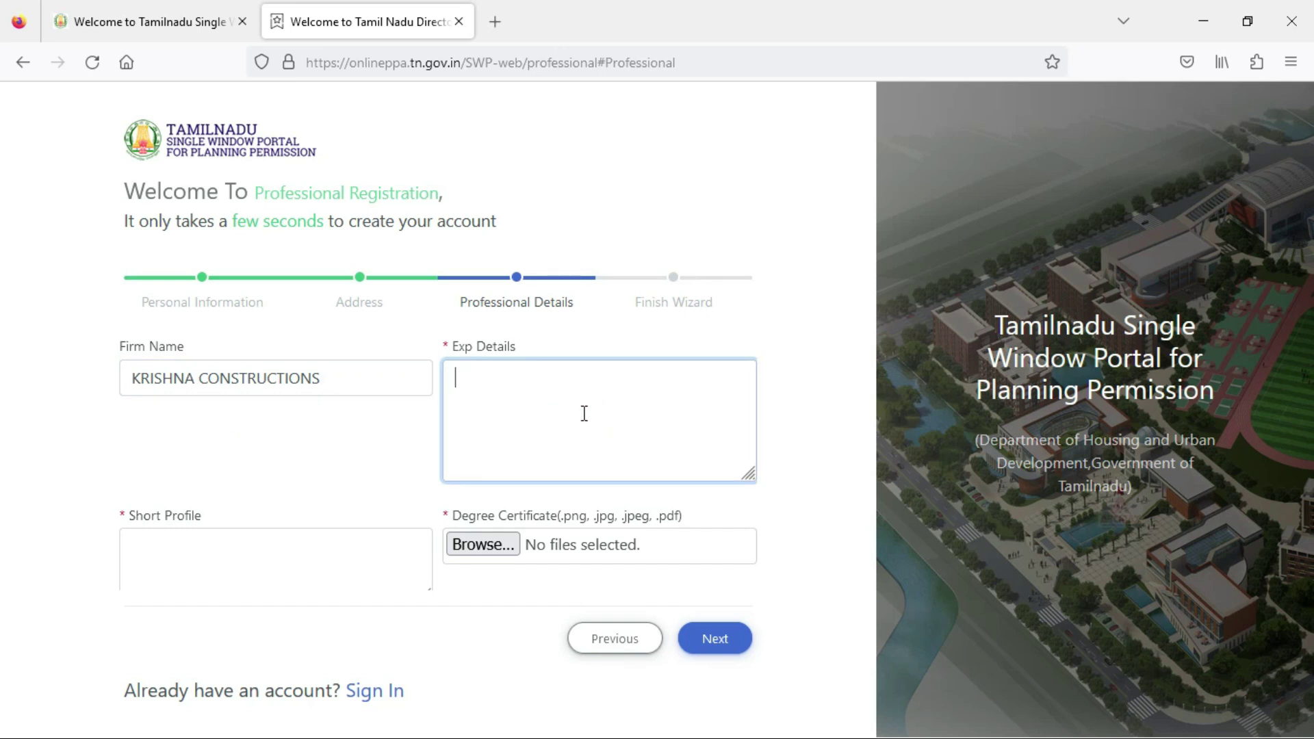
pyautogui.scroll(-3, 529, 450)
pyautogui.scroll(3, 528, 438)
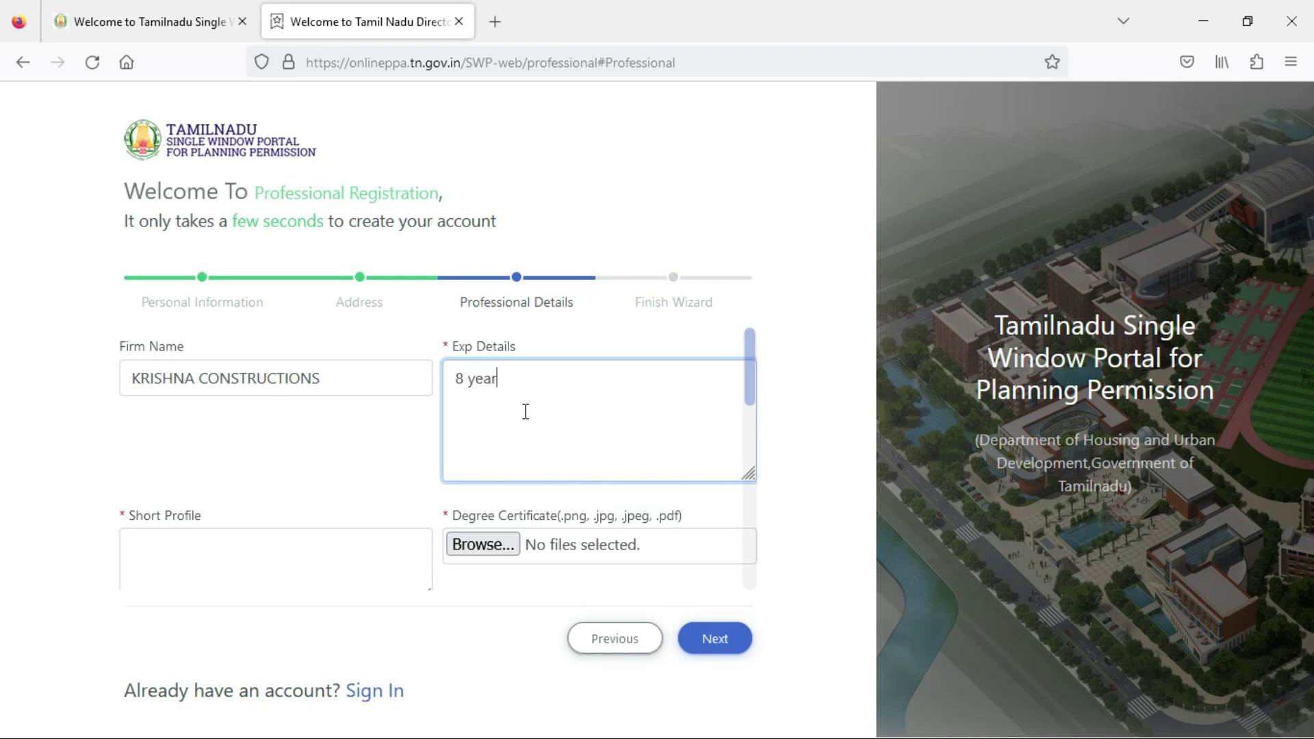
# Write 'kangayam' as the Short Profile.
pyautogui.click(208, 577)
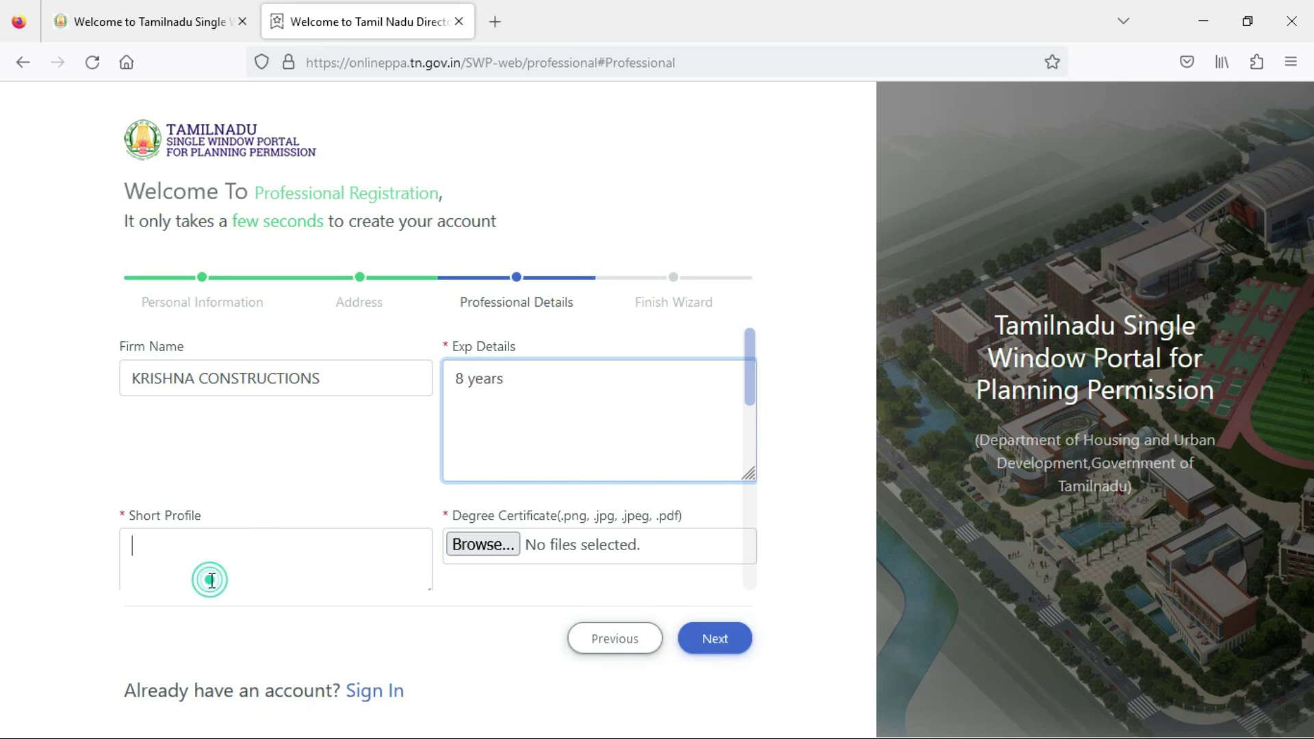
pyautogui.scroll(-3, 235, 562)
pyautogui.scroll(3, 255, 471)
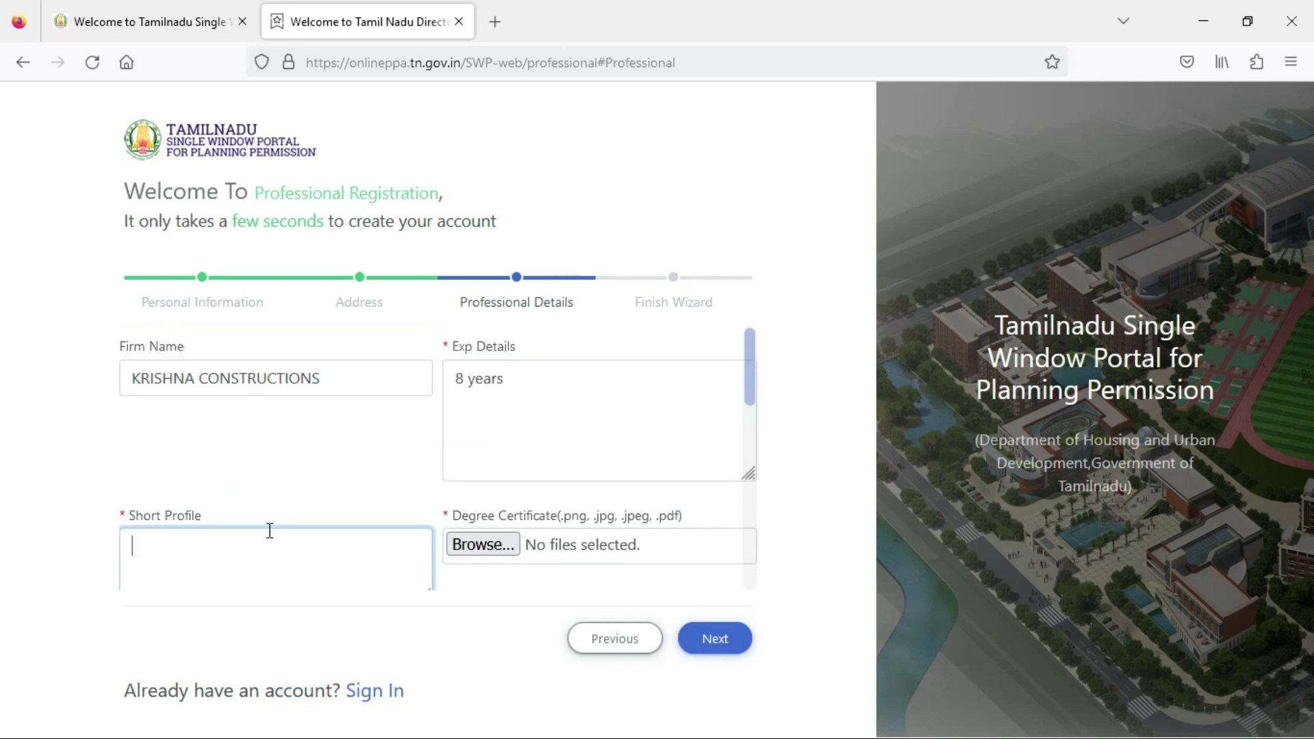
pyautogui.scroll(-3, 270, 531)
pyautogui.scroll(3, 305, 420)
pyautogui.write('ga')
pyautogui.click(510, 568)
pyautogui.scroll(-3, 510, 568)
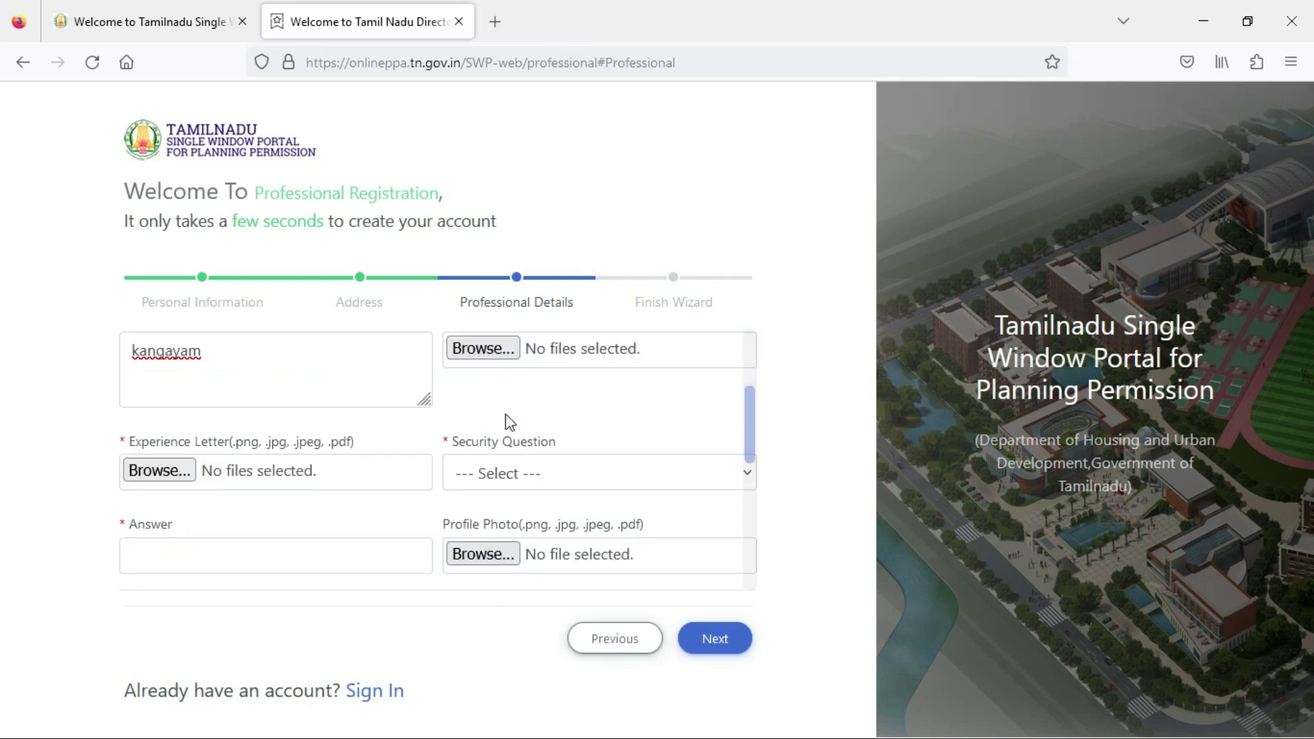
pyautogui.scroll(3, 526, 389)
pyautogui.click(507, 546)
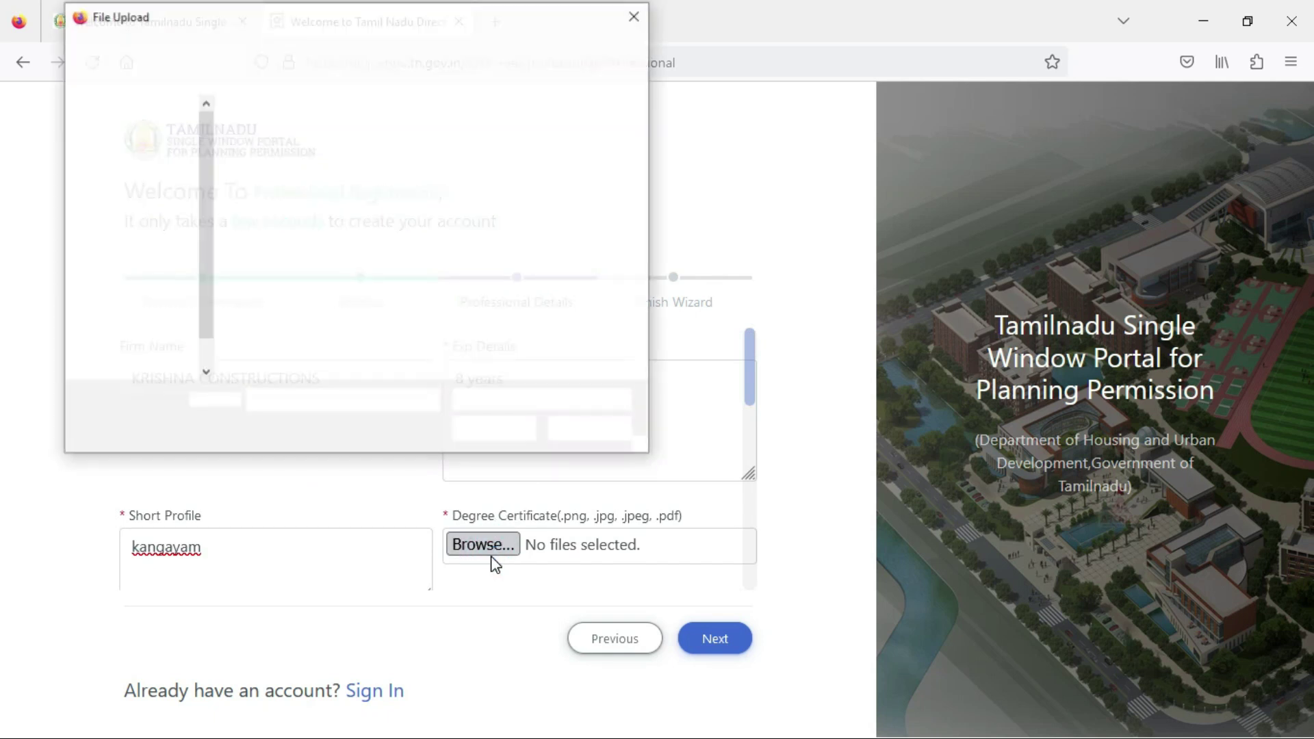
# Attach ME degree.pdf as the Degree Certificate.
pyautogui.write('me')
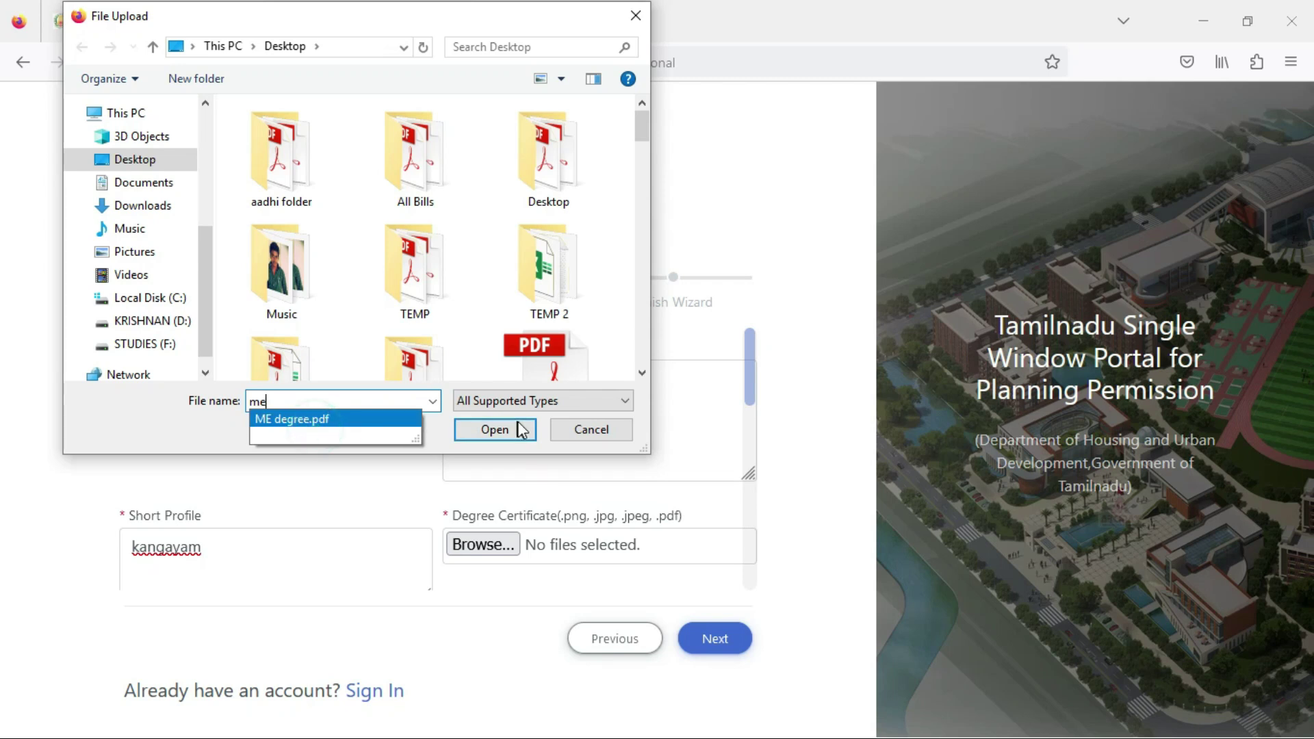
pyautogui.click(396, 419)
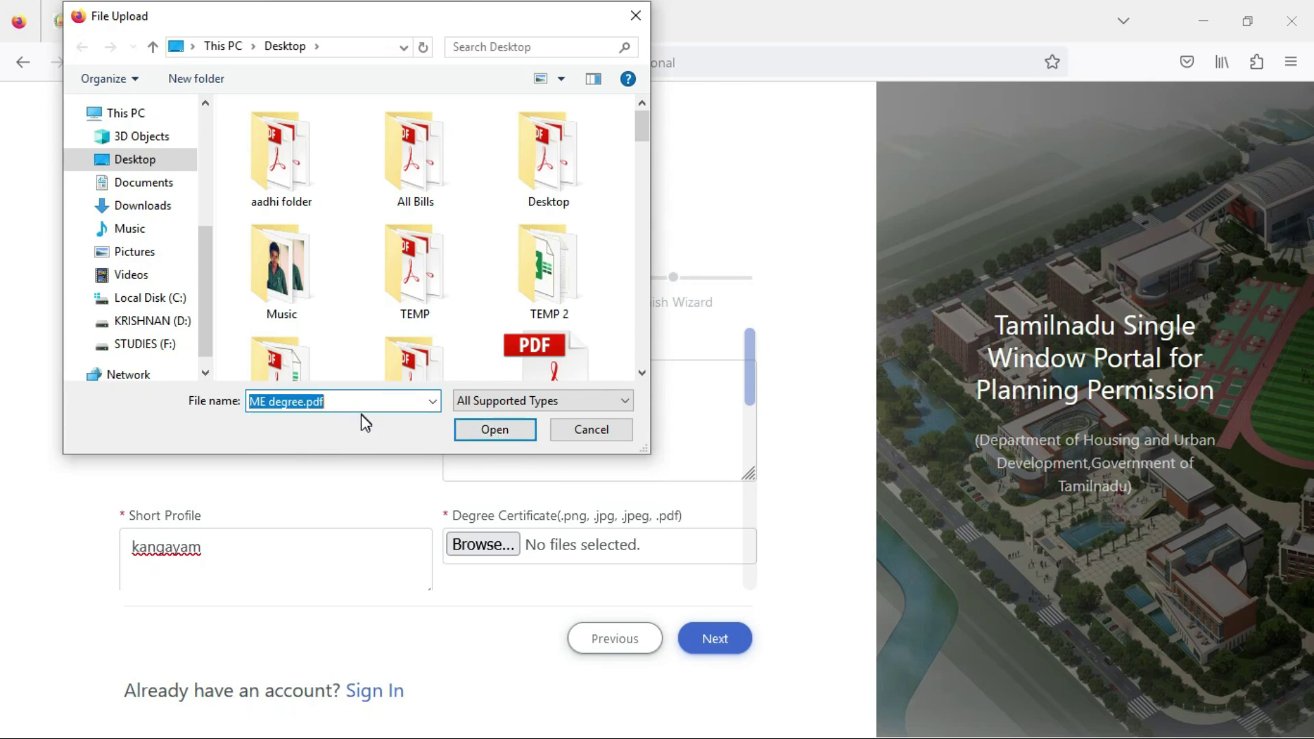
pyautogui.click(490, 431)
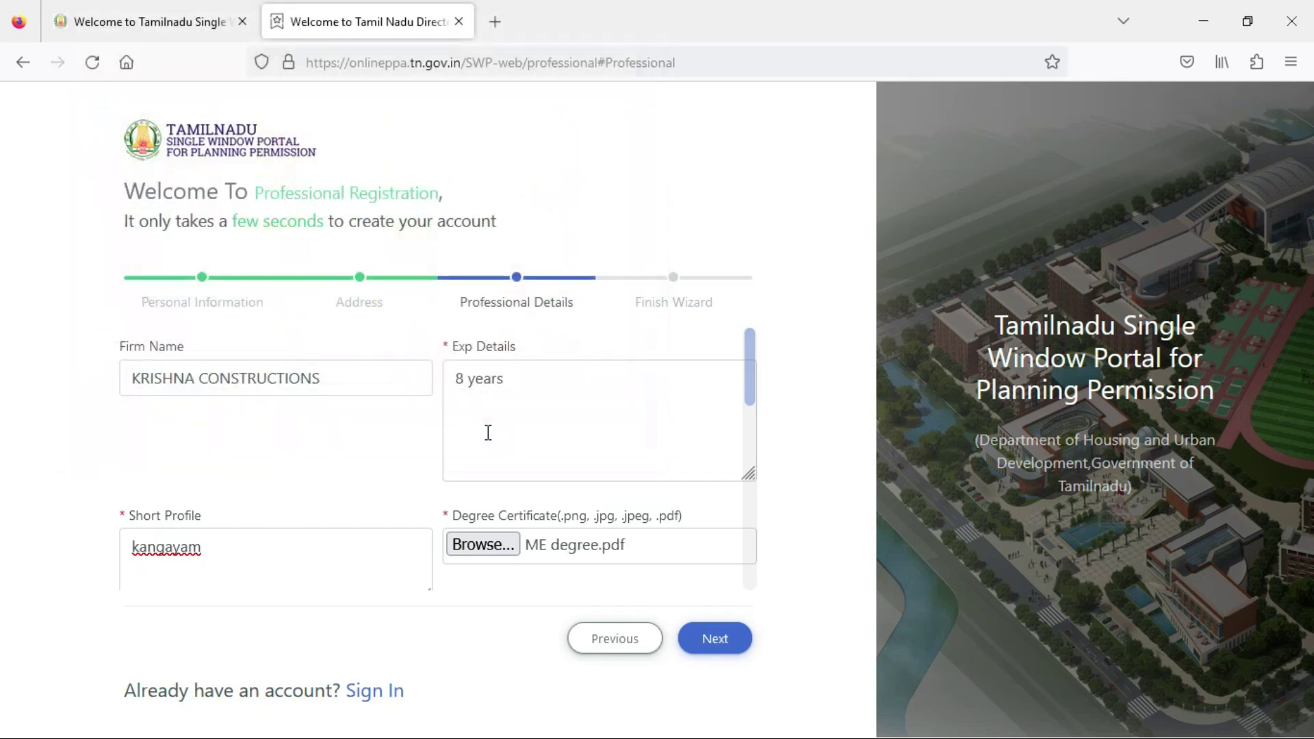
# Attach Exp certificate-1.pdf as the Experience Letter.
pyautogui.scroll(-3, 591, 481)
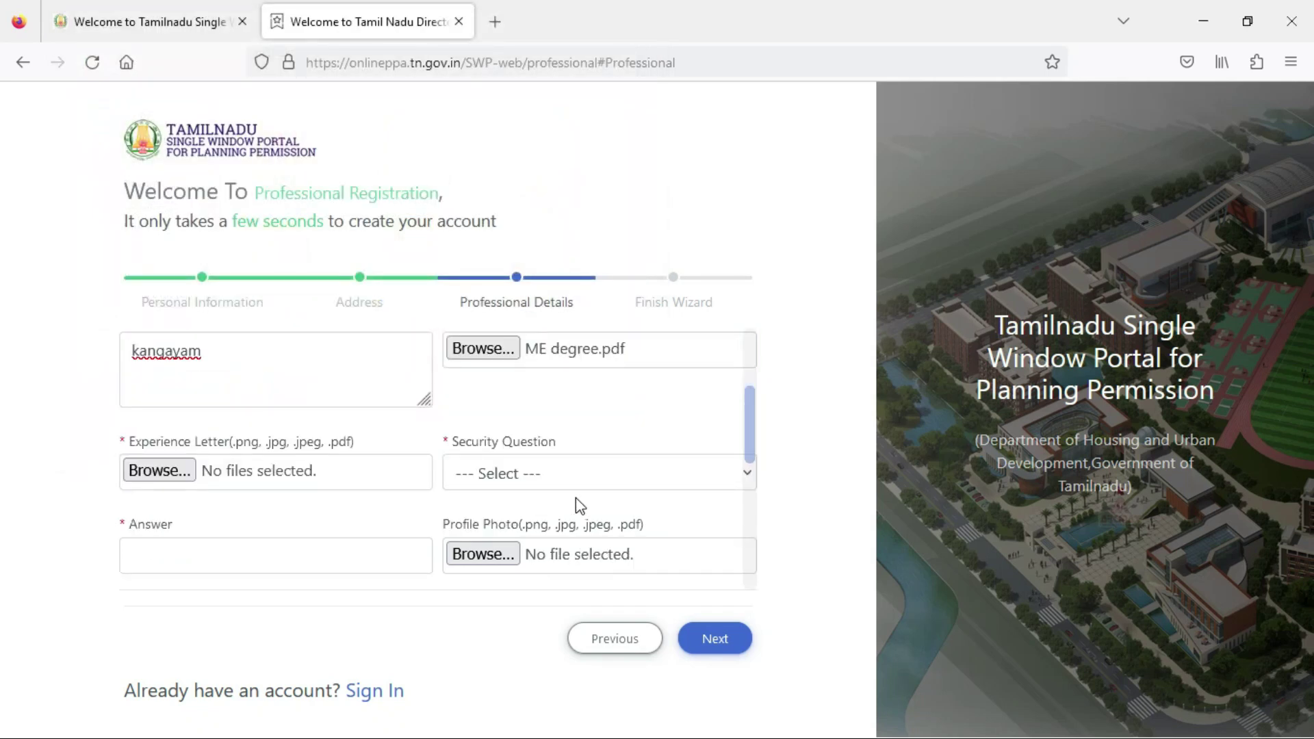
pyautogui.click(171, 470)
pyautogui.write('ex')
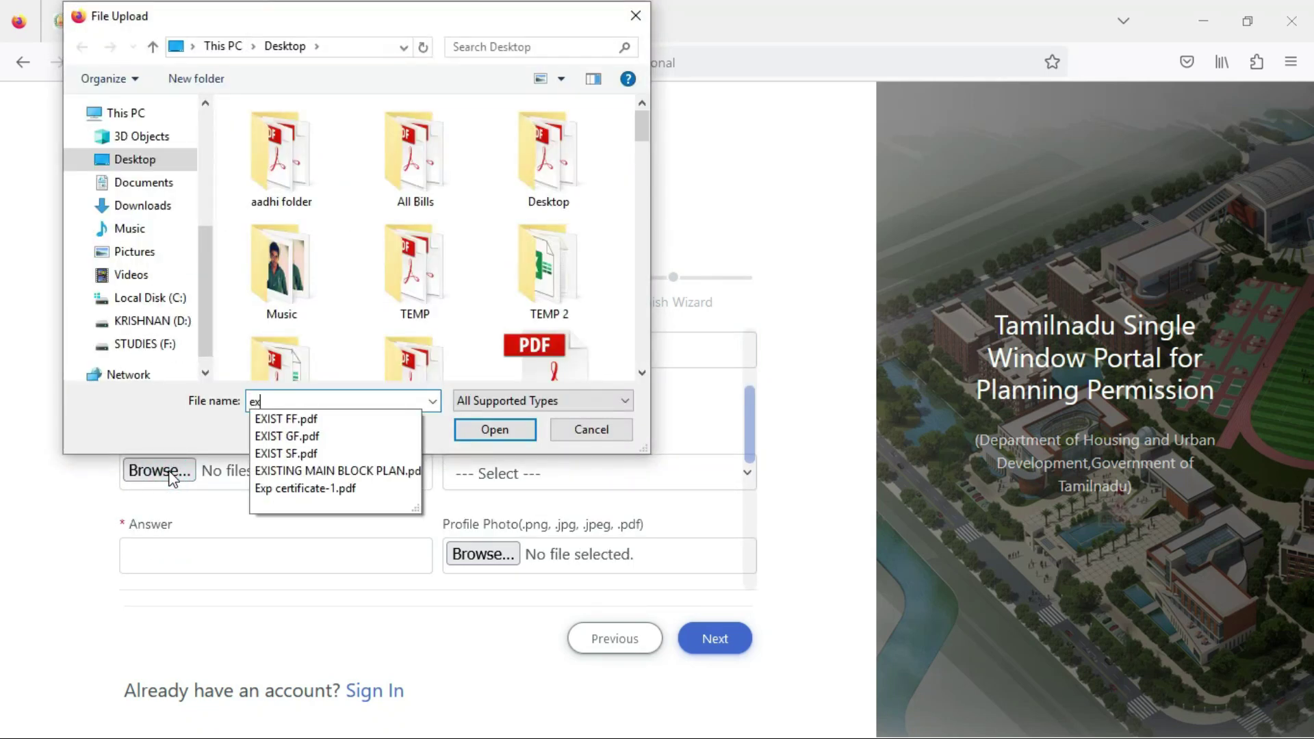
pyautogui.click(320, 488)
pyautogui.click(496, 430)
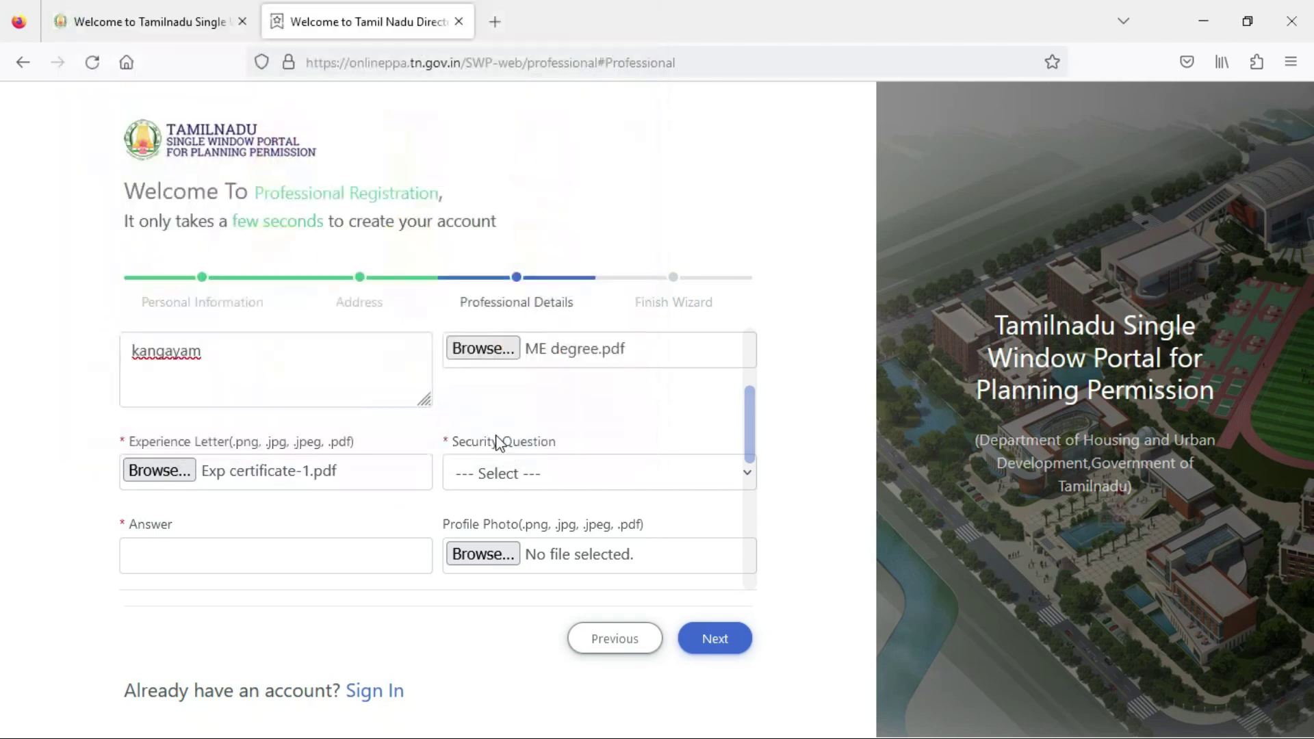
pyautogui.click(546, 475)
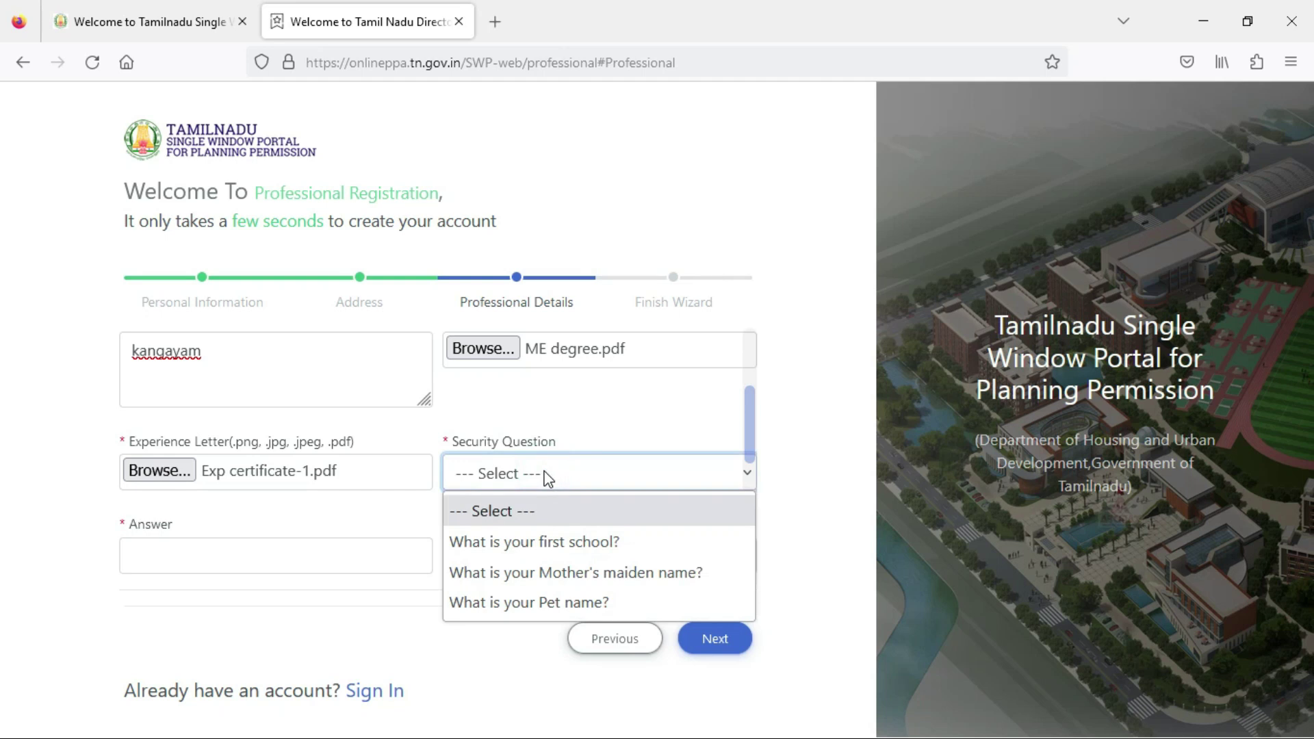
# Choose 'What is your first school?' as the security question and fill its answer from a suggestion.
pyautogui.click(562, 545)
pyautogui.click(304, 569)
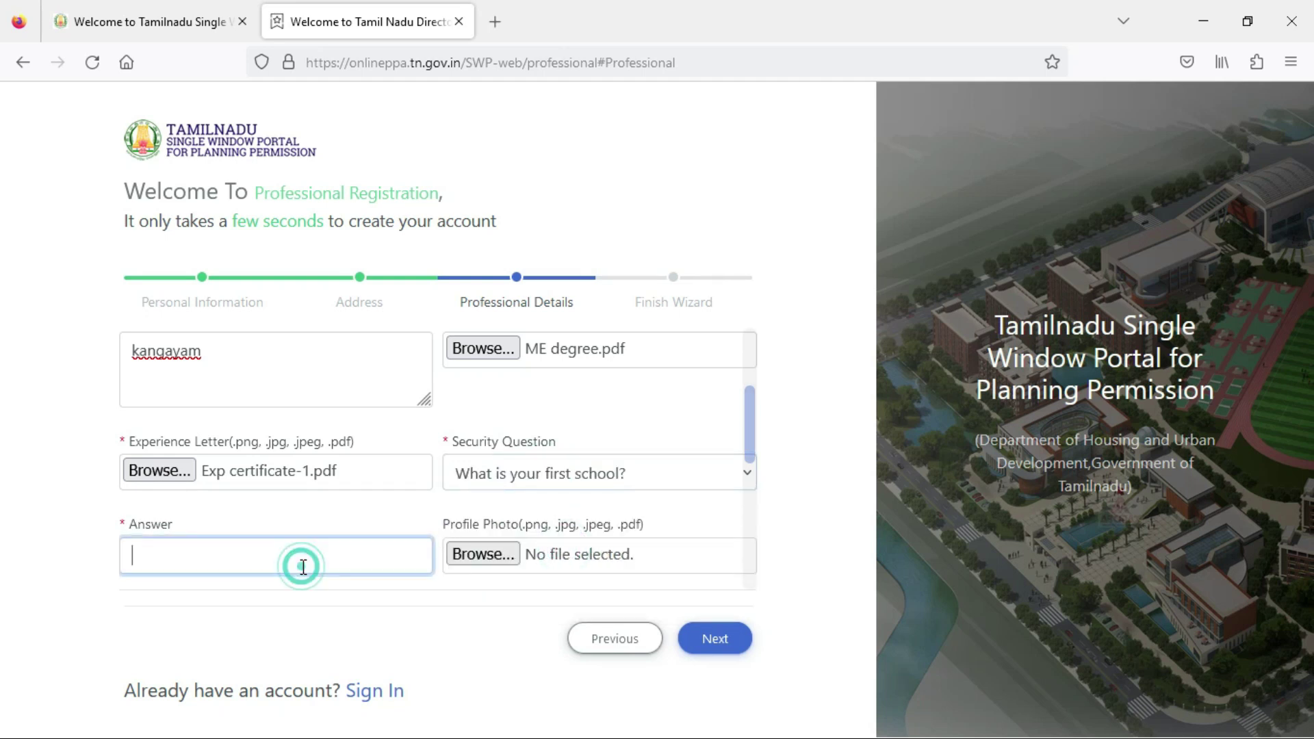
pyautogui.write('s')
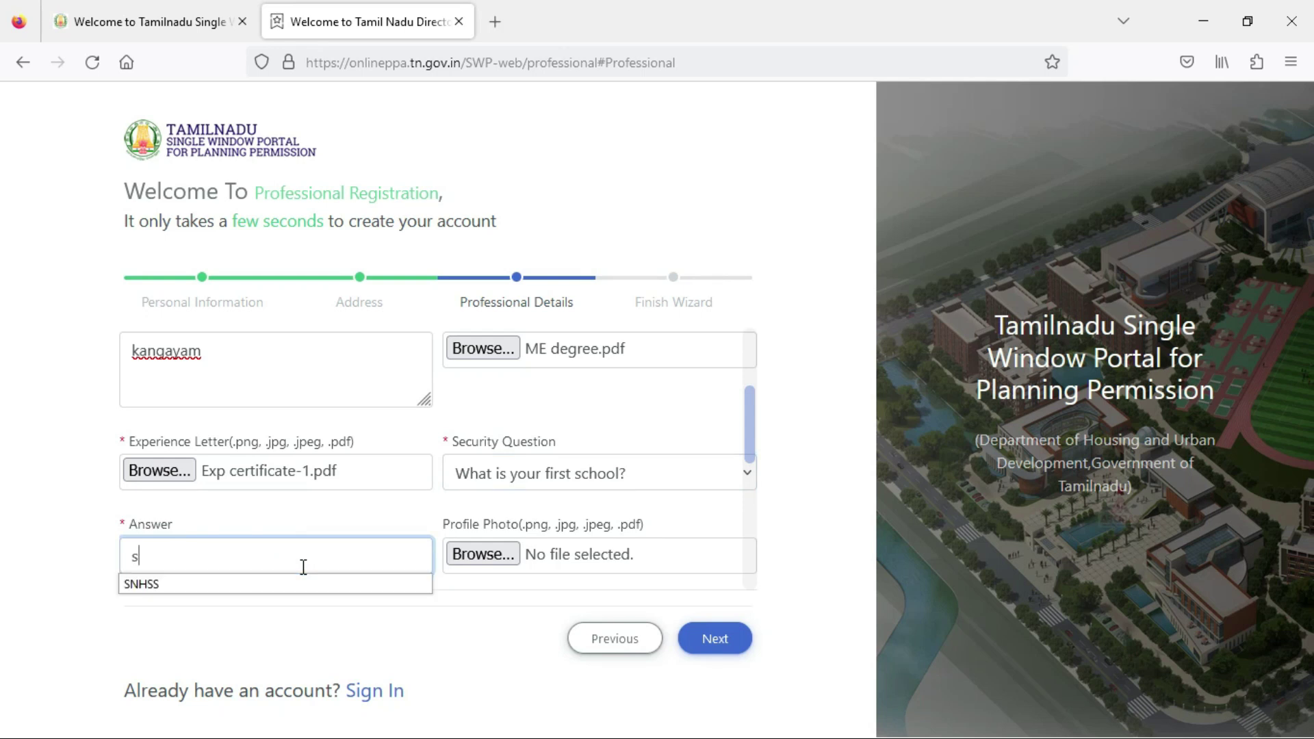
pyautogui.press('Down')
pyautogui.press('Return')
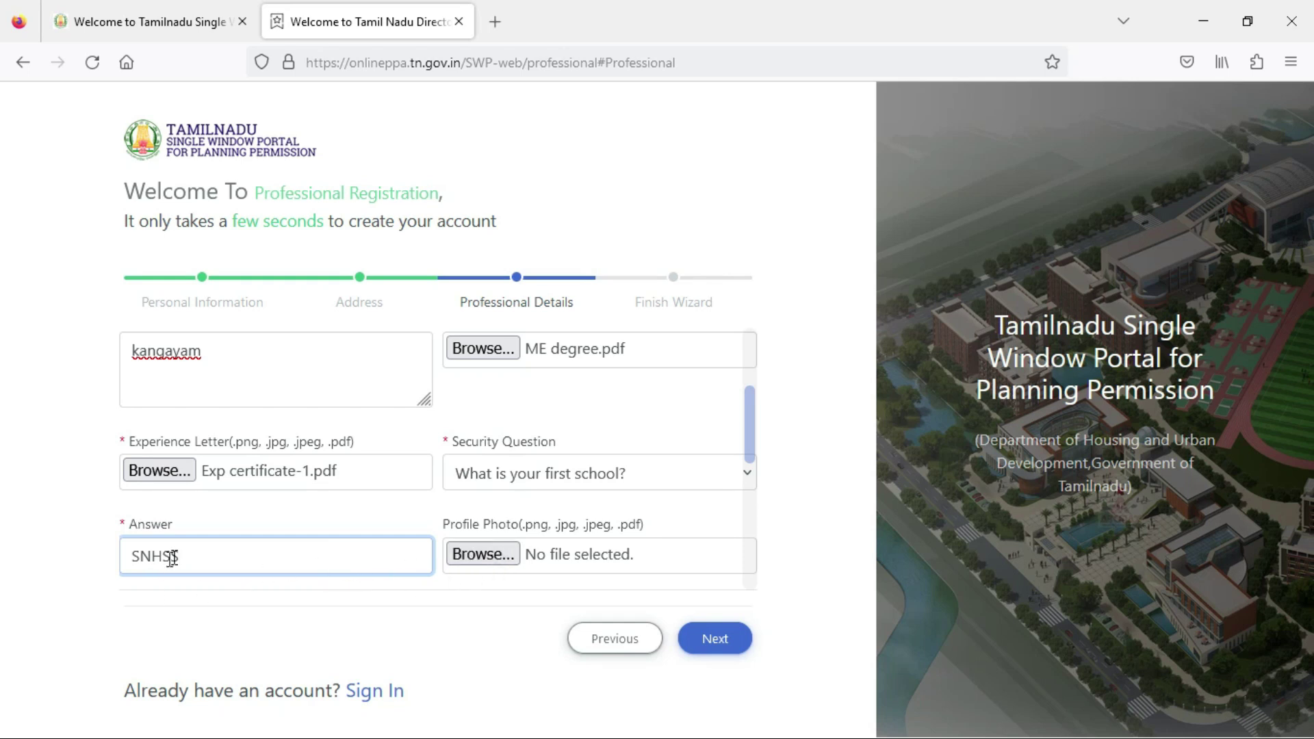
# Attach the WhatsApp image as the profile photo.
pyautogui.click(487, 562)
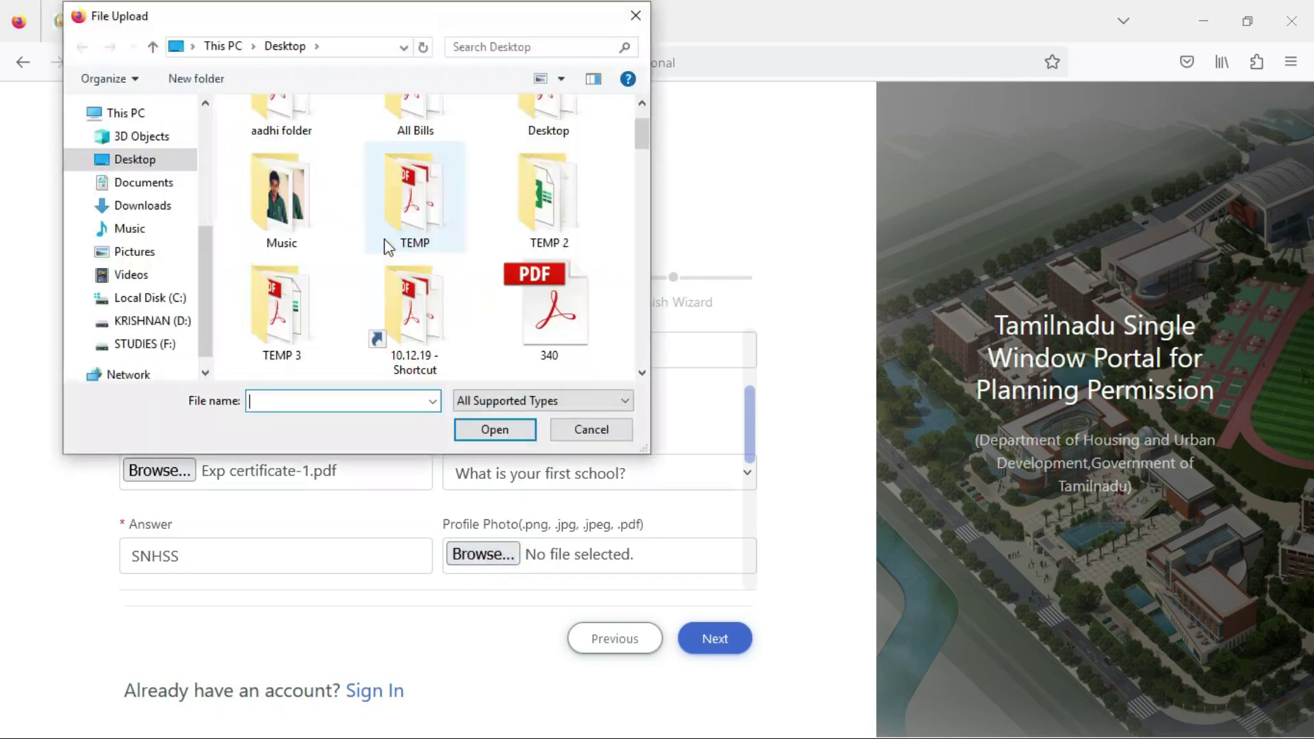
pyautogui.scroll(-15, 388, 247)
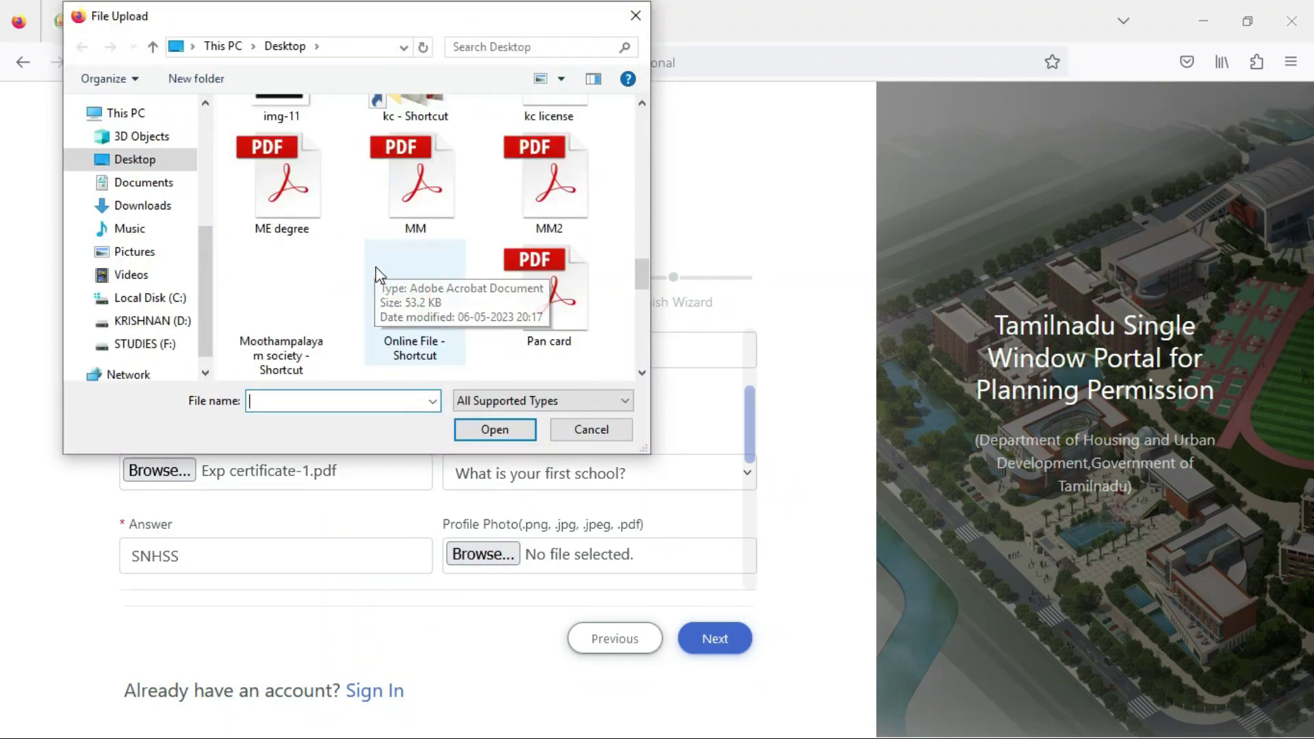
pyautogui.scroll(-3, 379, 274)
pyautogui.click(545, 159)
pyautogui.click(492, 431)
pyautogui.scroll(-3, 547, 590)
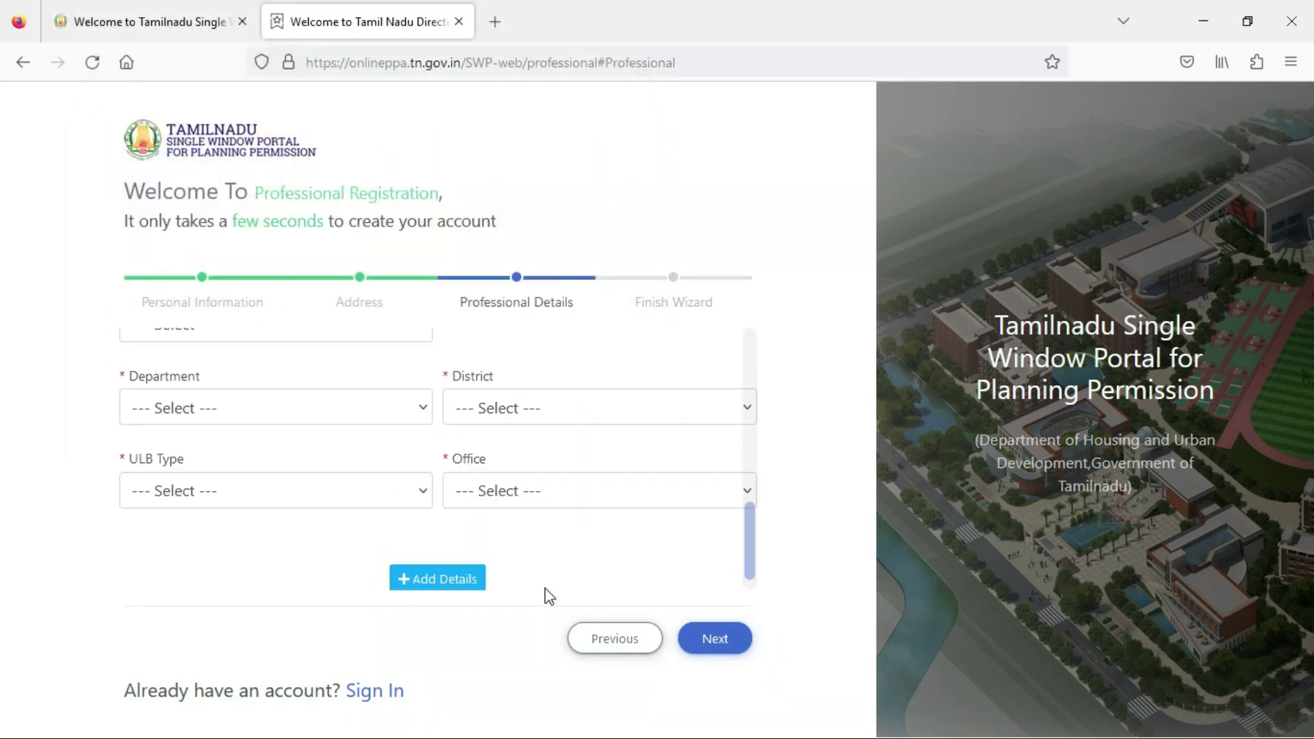
pyautogui.scroll(3, 468, 511)
# Set the category to Structural Engineers Grade II, the department to DTCP and the district to Tiruppur.
pyautogui.click(297, 517)
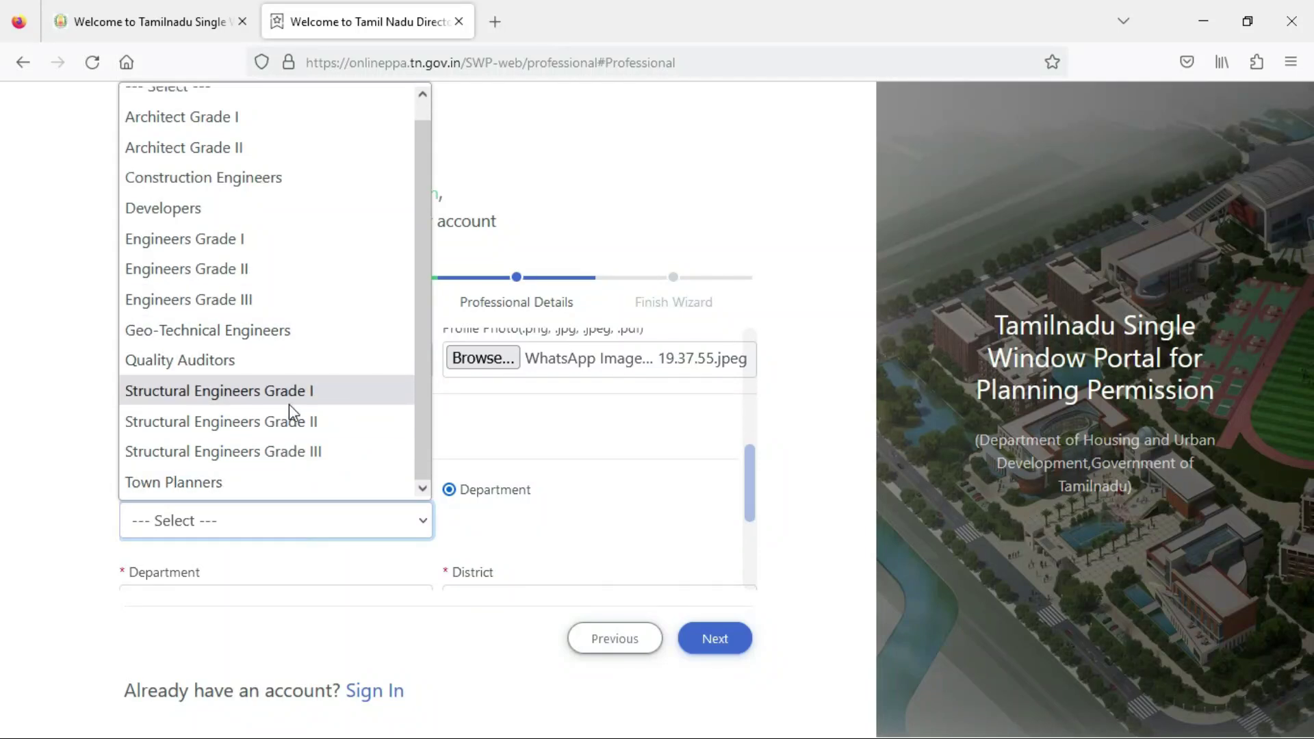
pyautogui.click(294, 422)
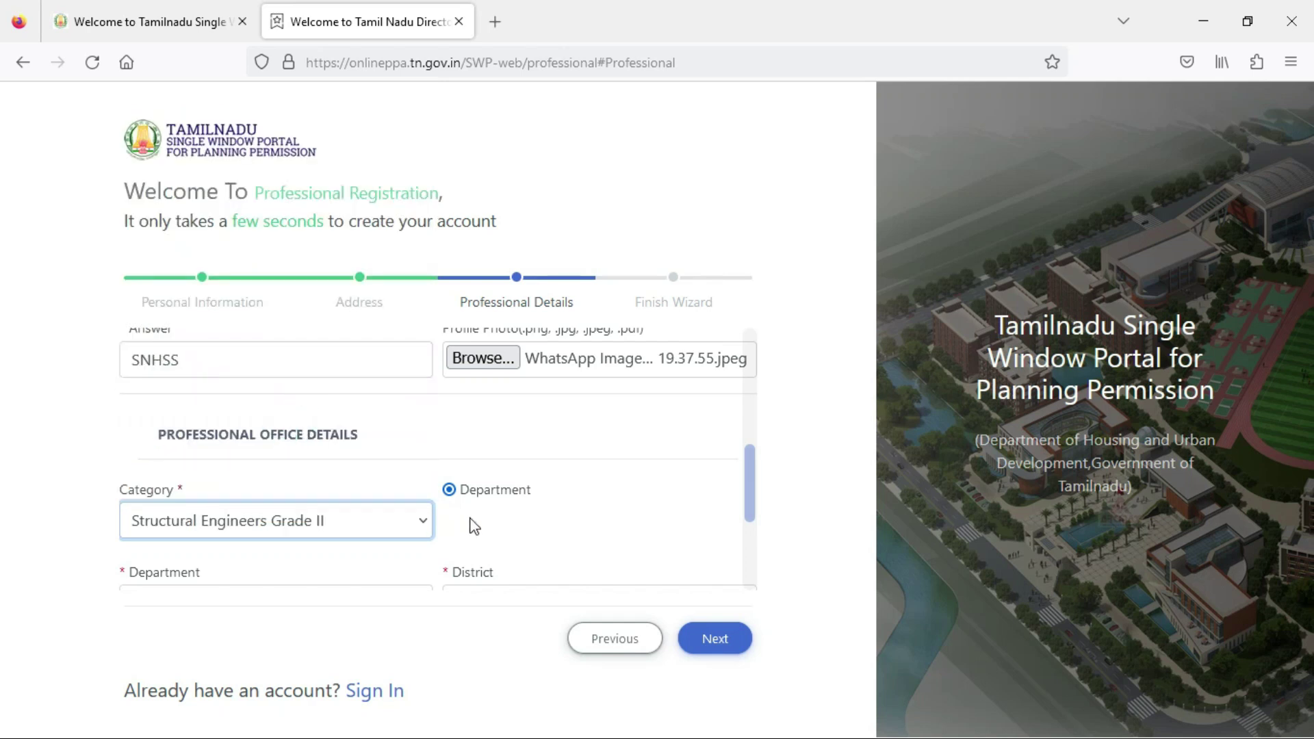
pyautogui.scroll(-3, 493, 530)
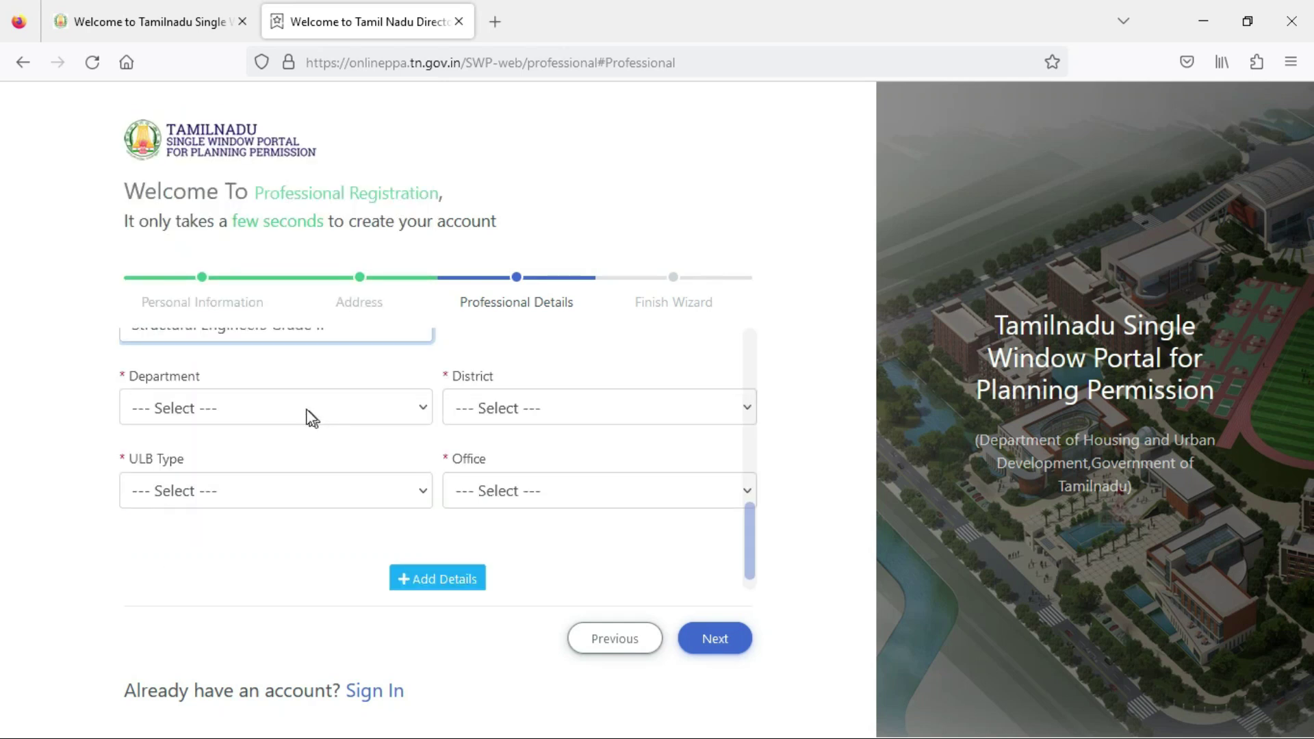
pyautogui.scroll(3, 391, 422)
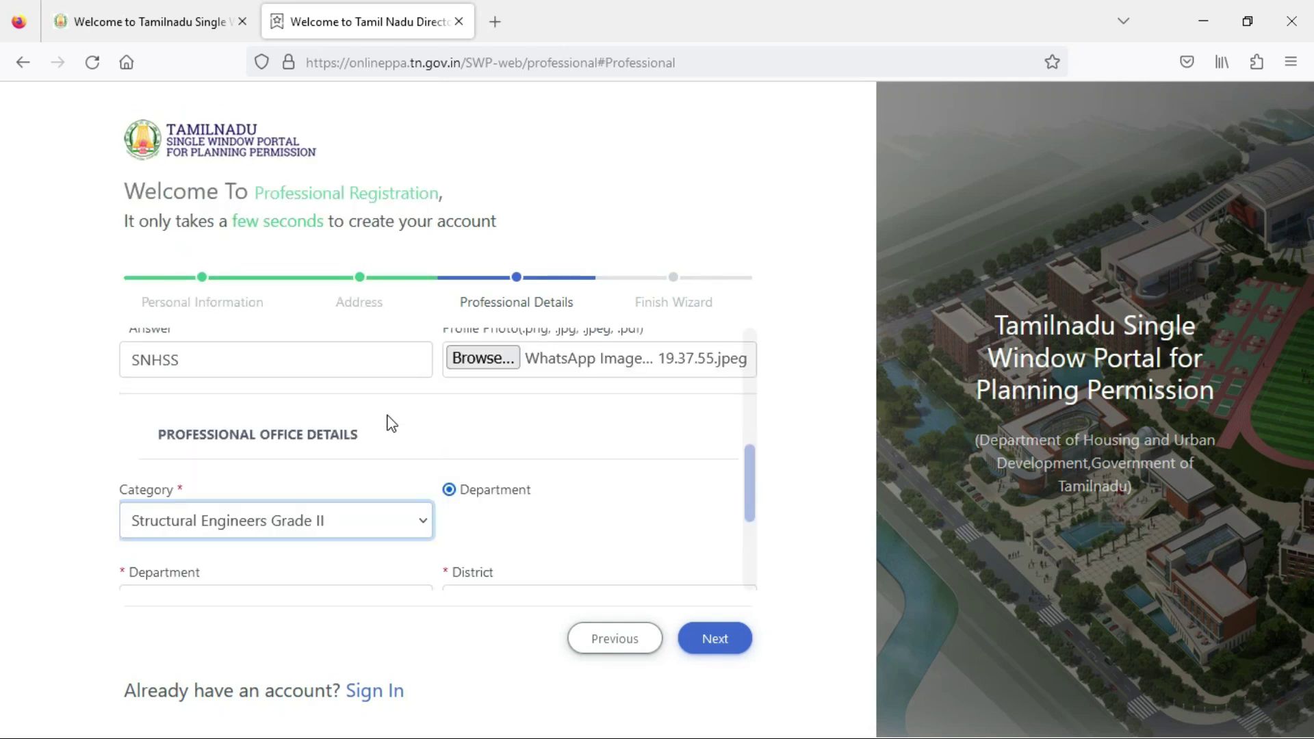
pyautogui.scroll(-3, 391, 513)
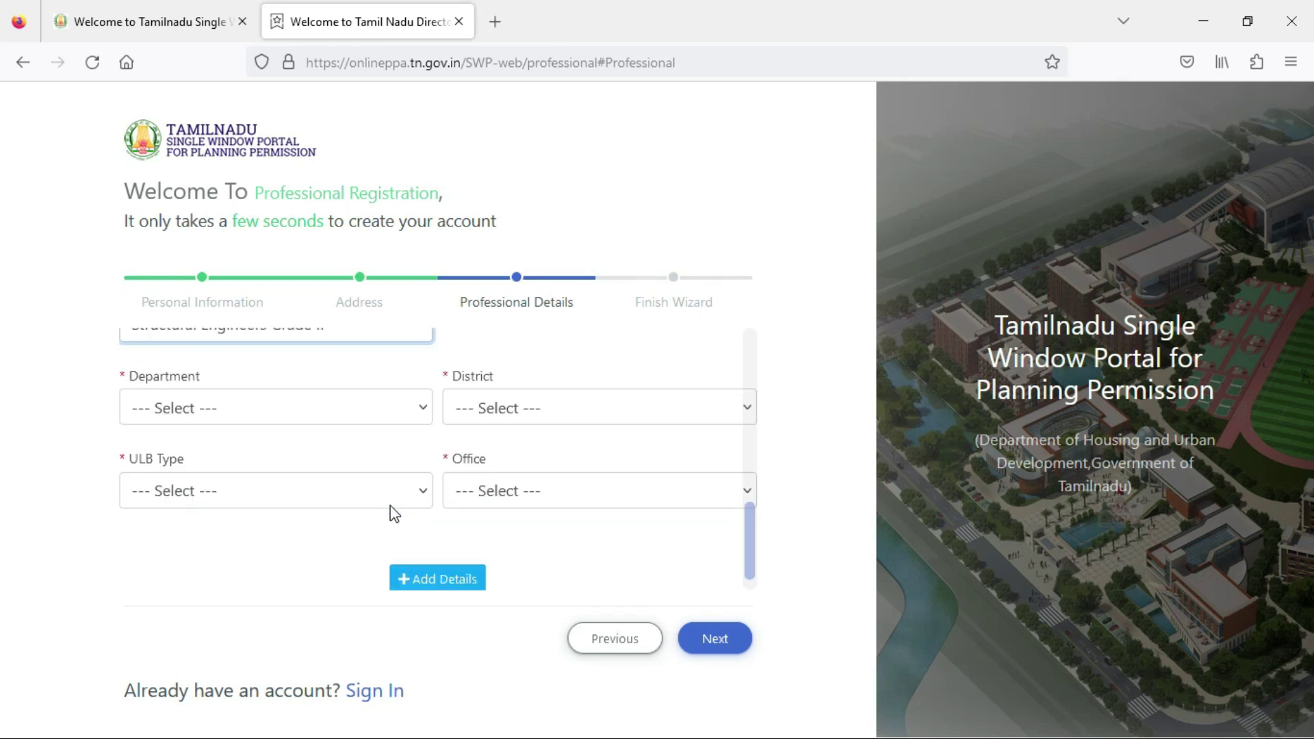
pyautogui.click(342, 421)
pyautogui.click(325, 472)
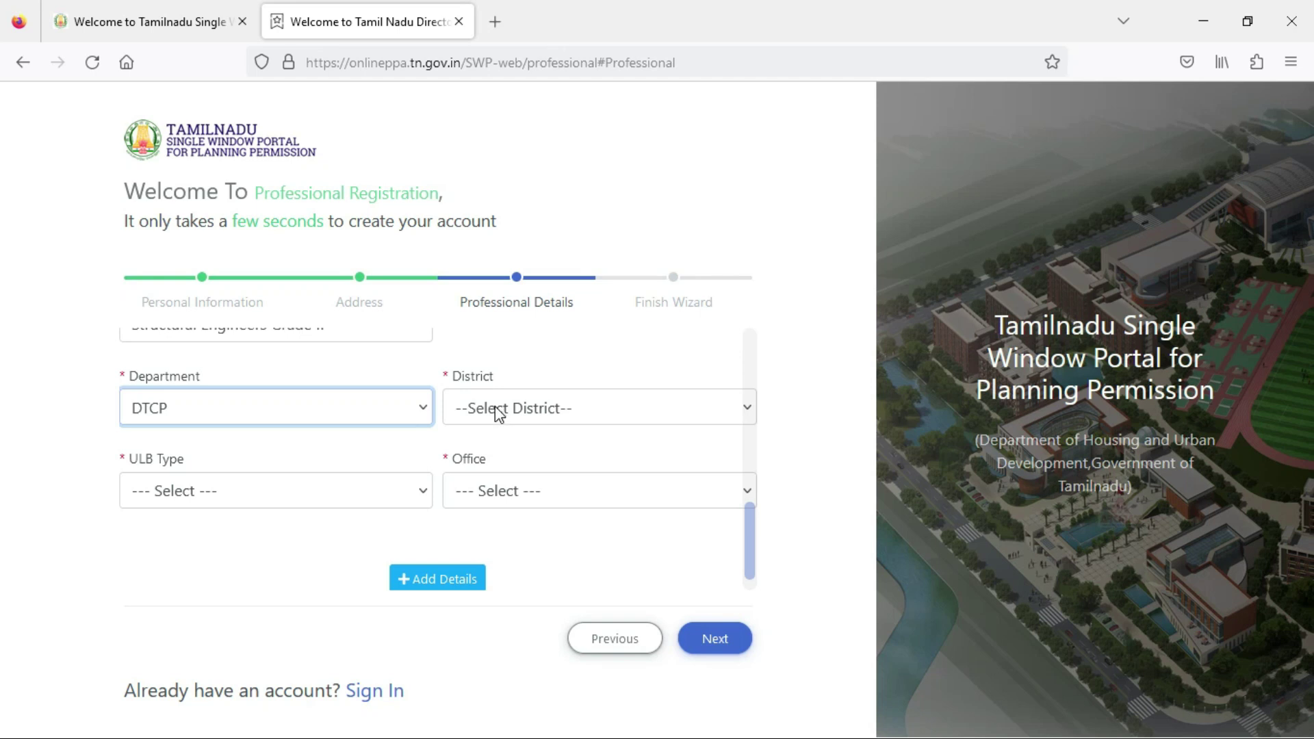
pyautogui.click(499, 413)
pyautogui.scroll(-2, 531, 480)
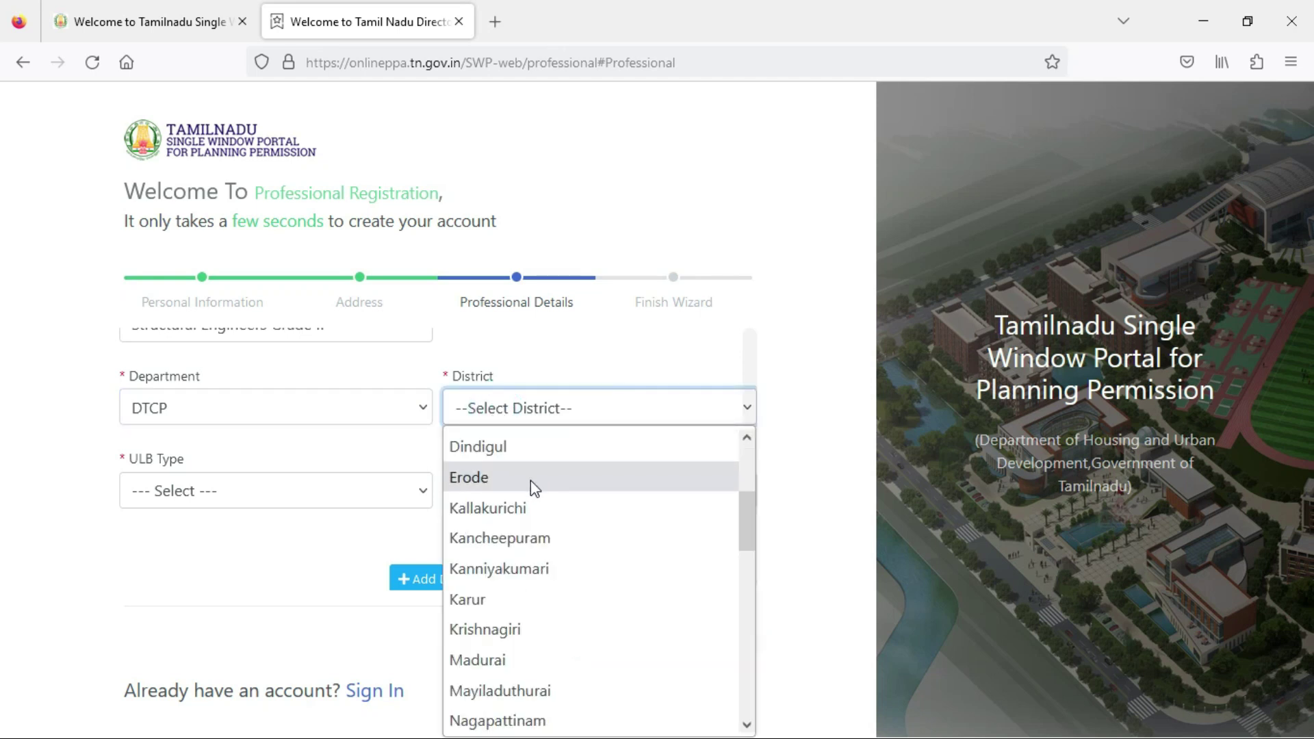
pyautogui.scroll(-2, 532, 480)
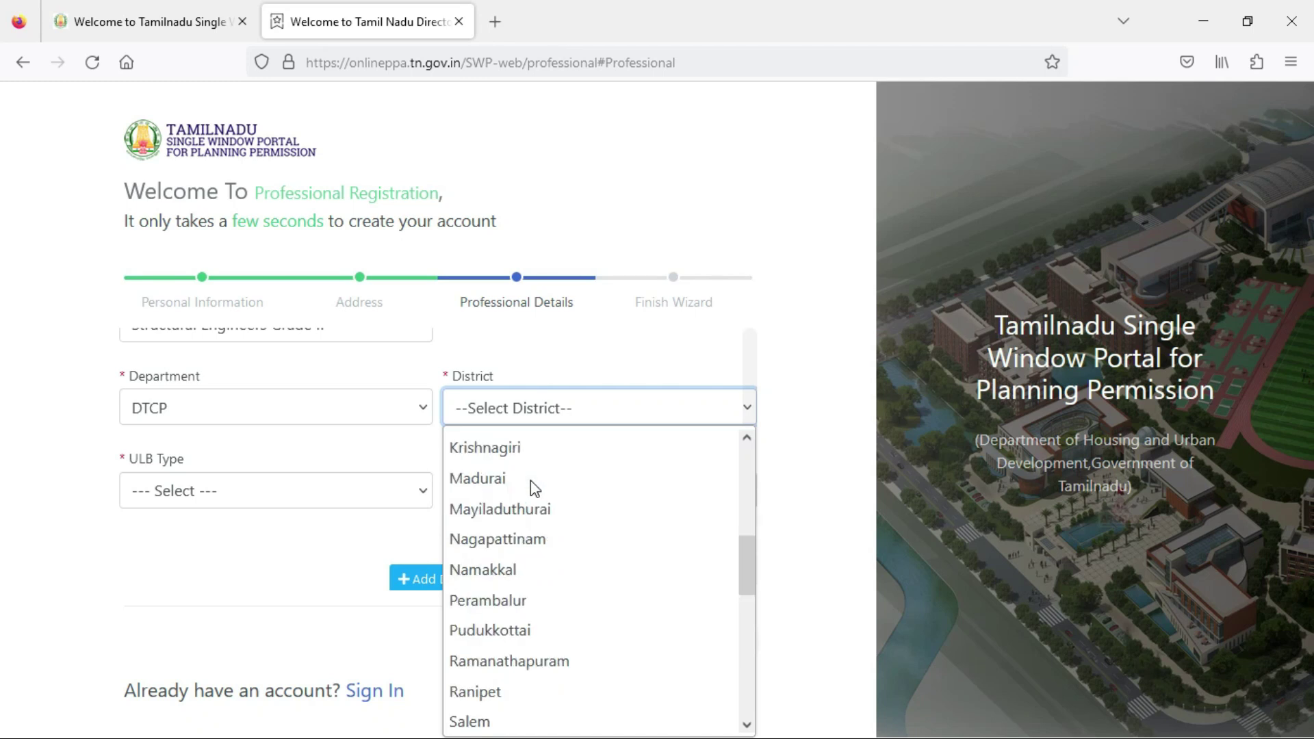
pyautogui.scroll(-5, 531, 480)
pyautogui.click(525, 571)
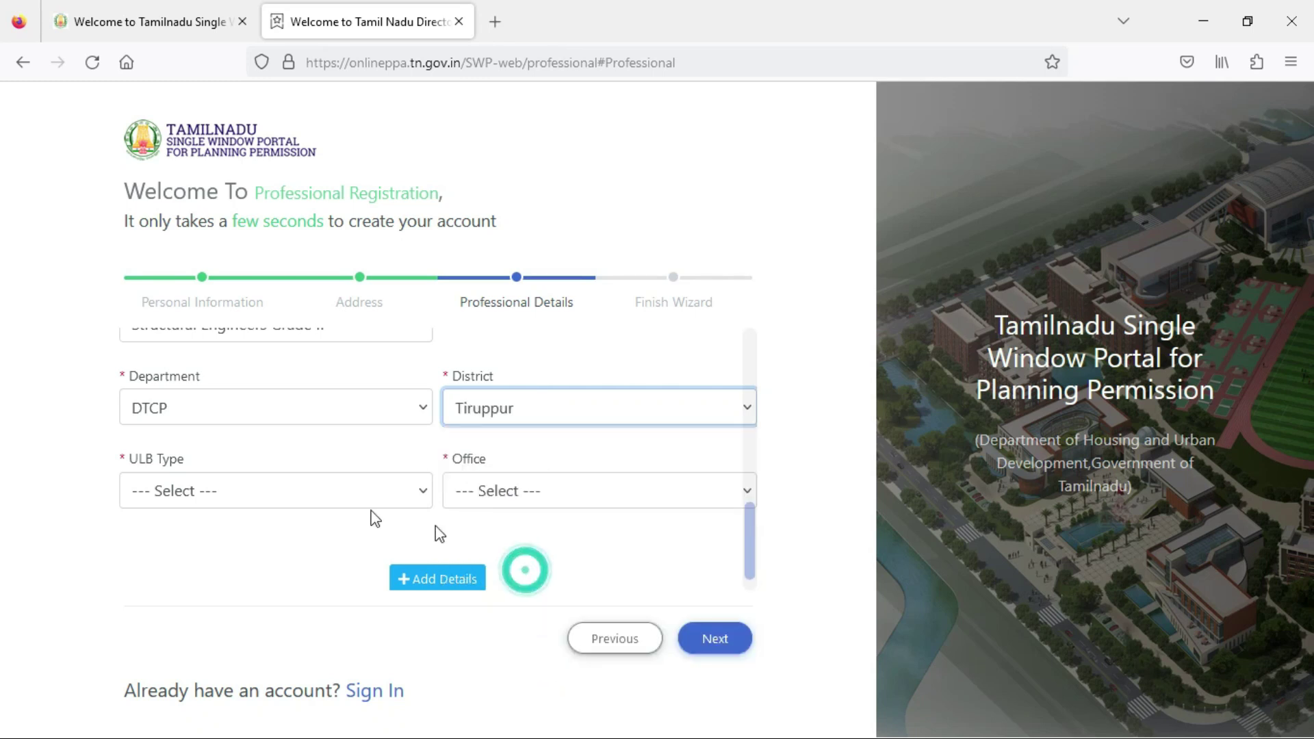
# Set ULB type Rural Panchayat, office Tiruppur_Kangayam_Pothiyapalayam and block Kangayam, then add the office details.
pyautogui.click(270, 493)
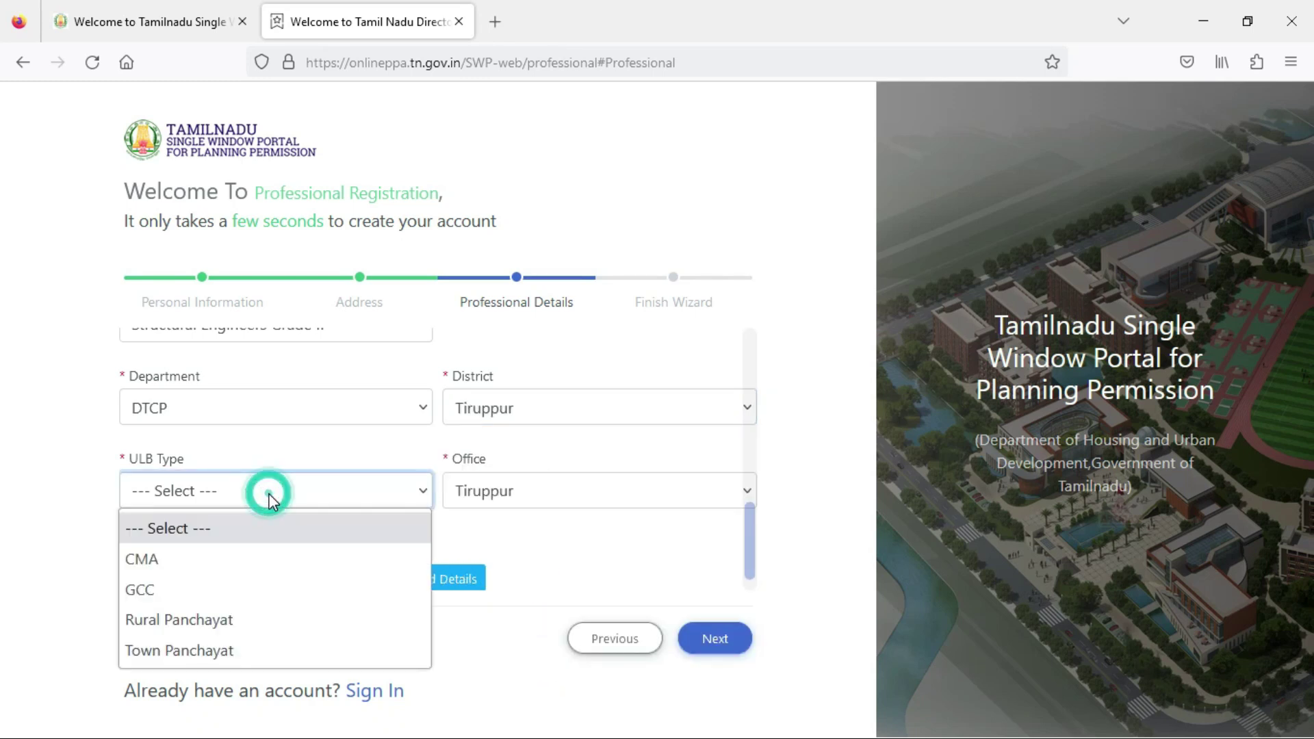
pyautogui.click(252, 619)
pyautogui.click(522, 503)
pyautogui.scroll(-1, 560, 366)
pyautogui.scroll(-4, 560, 367)
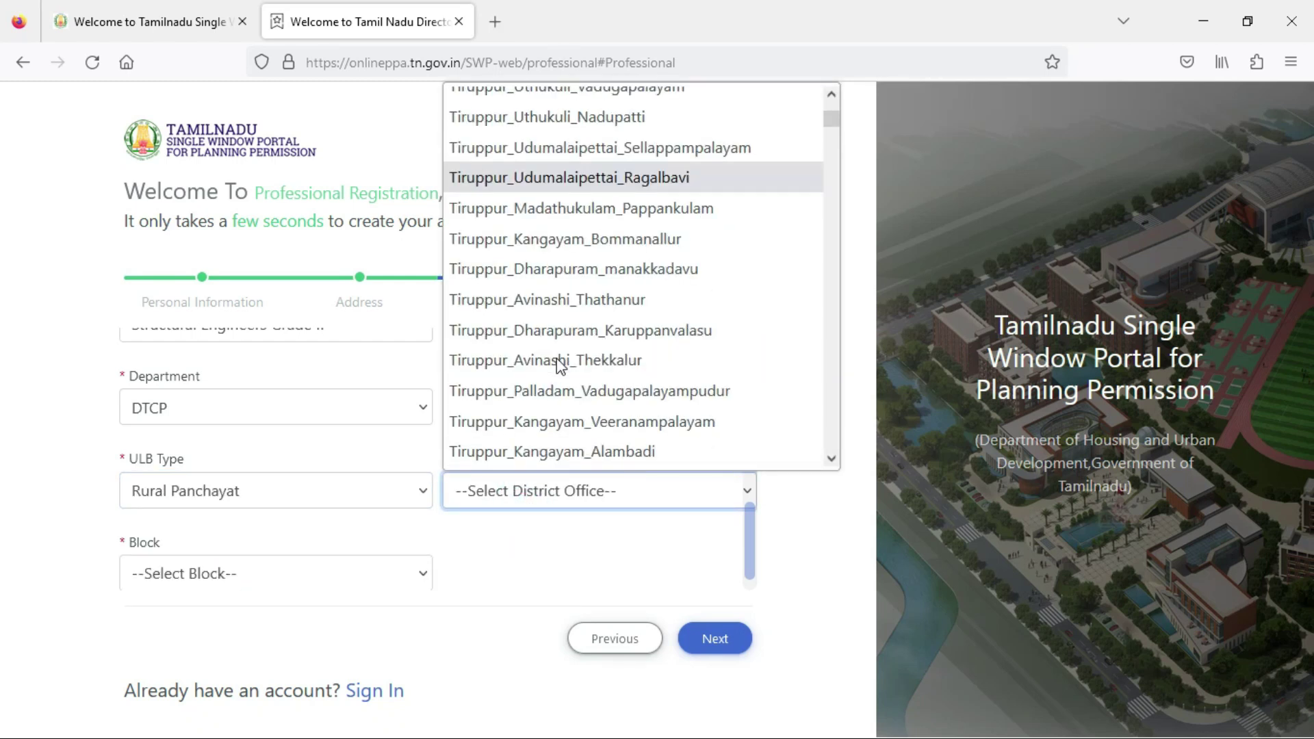
pyautogui.scroll(-4, 558, 362)
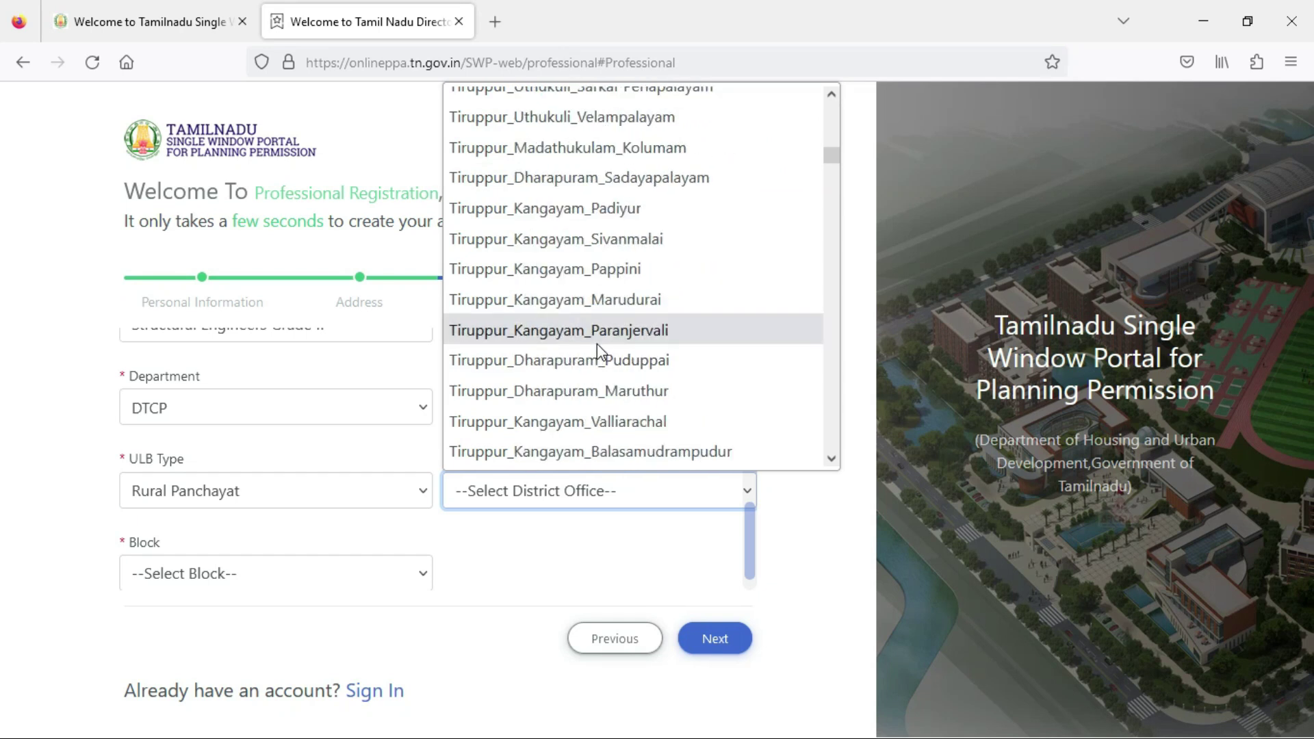
pyautogui.scroll(-4, 605, 356)
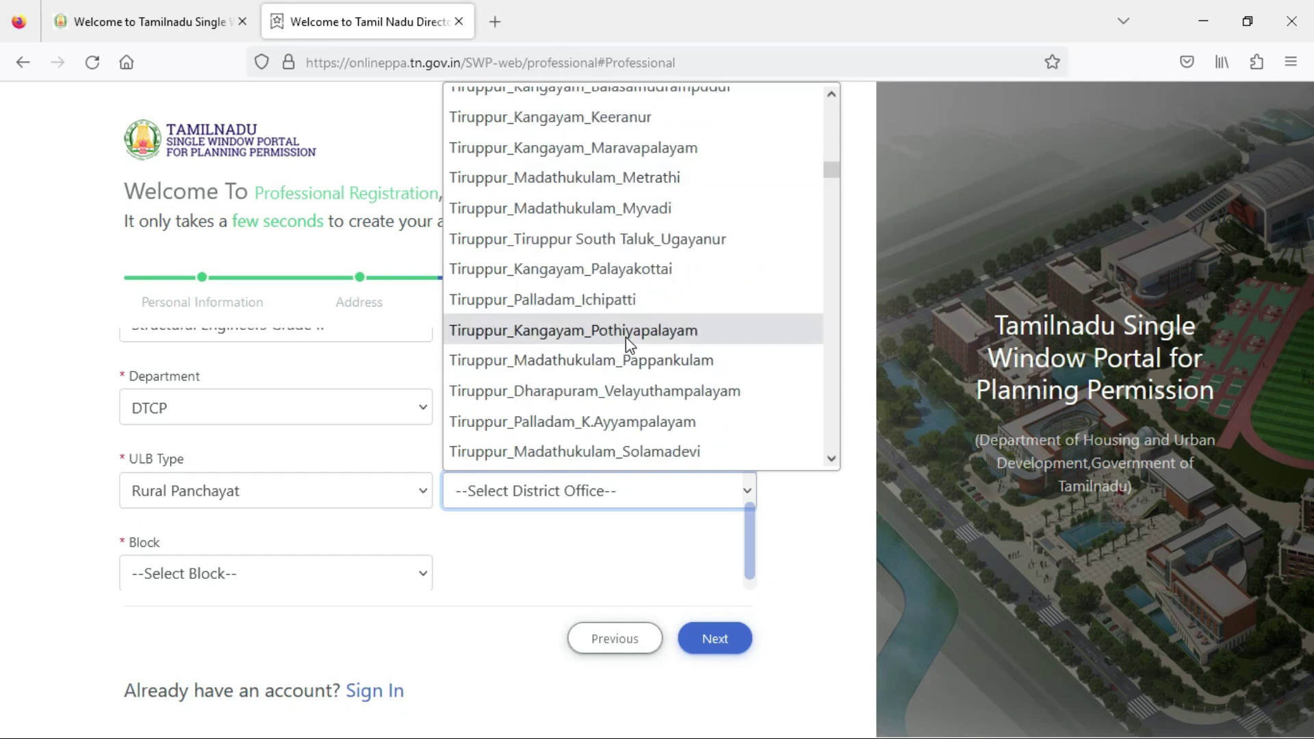
pyautogui.click(626, 337)
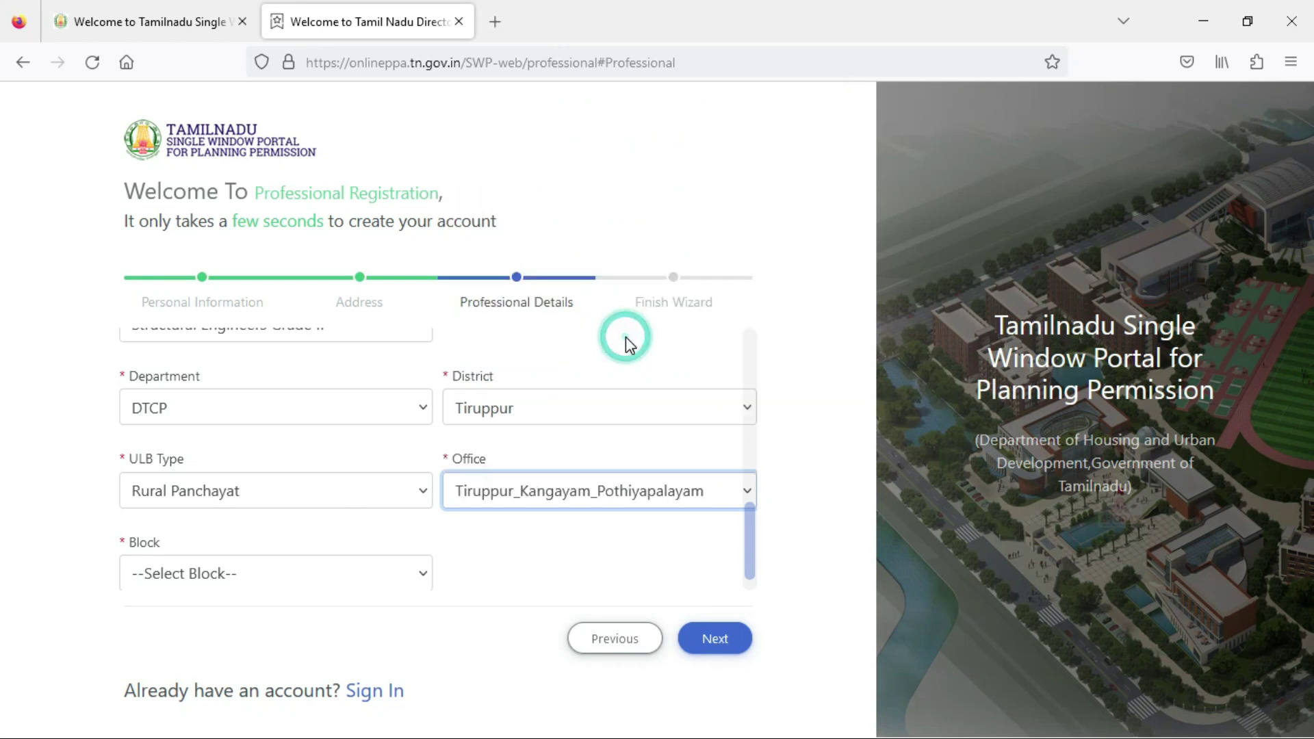
pyautogui.scroll(-2, 469, 520)
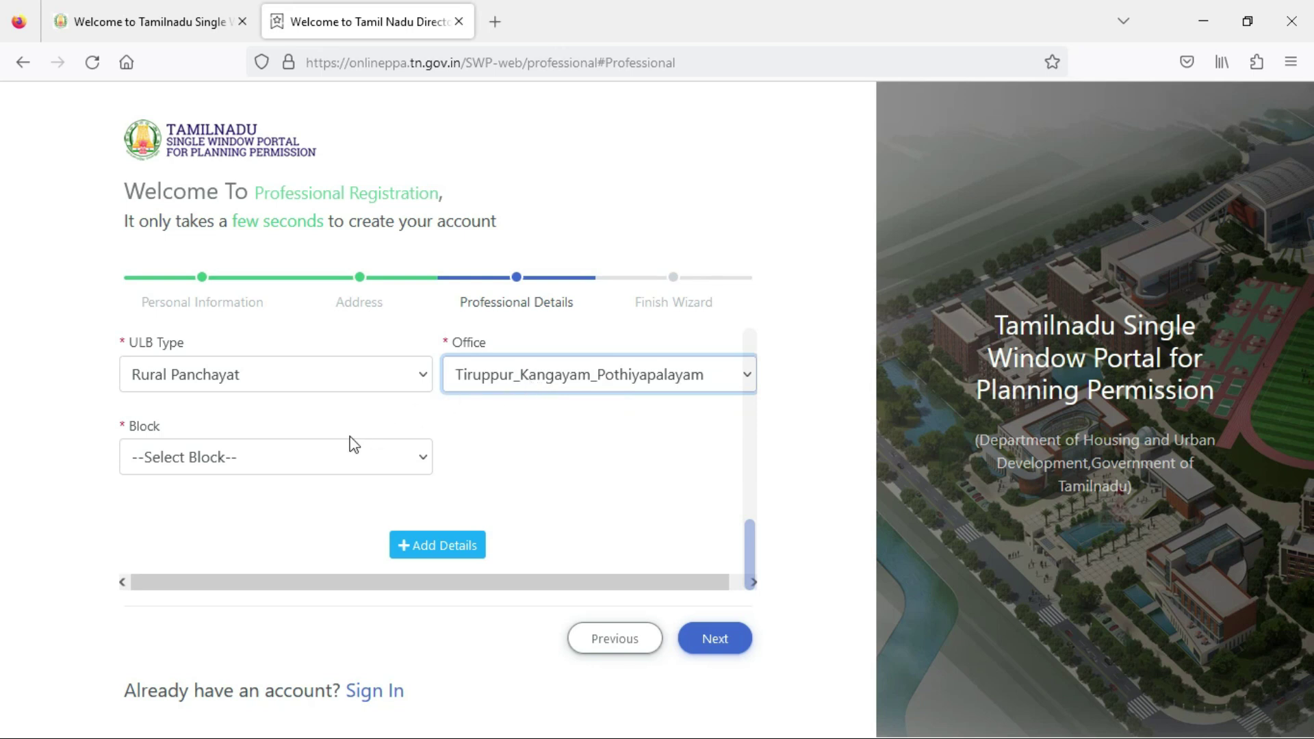
pyautogui.click(291, 449)
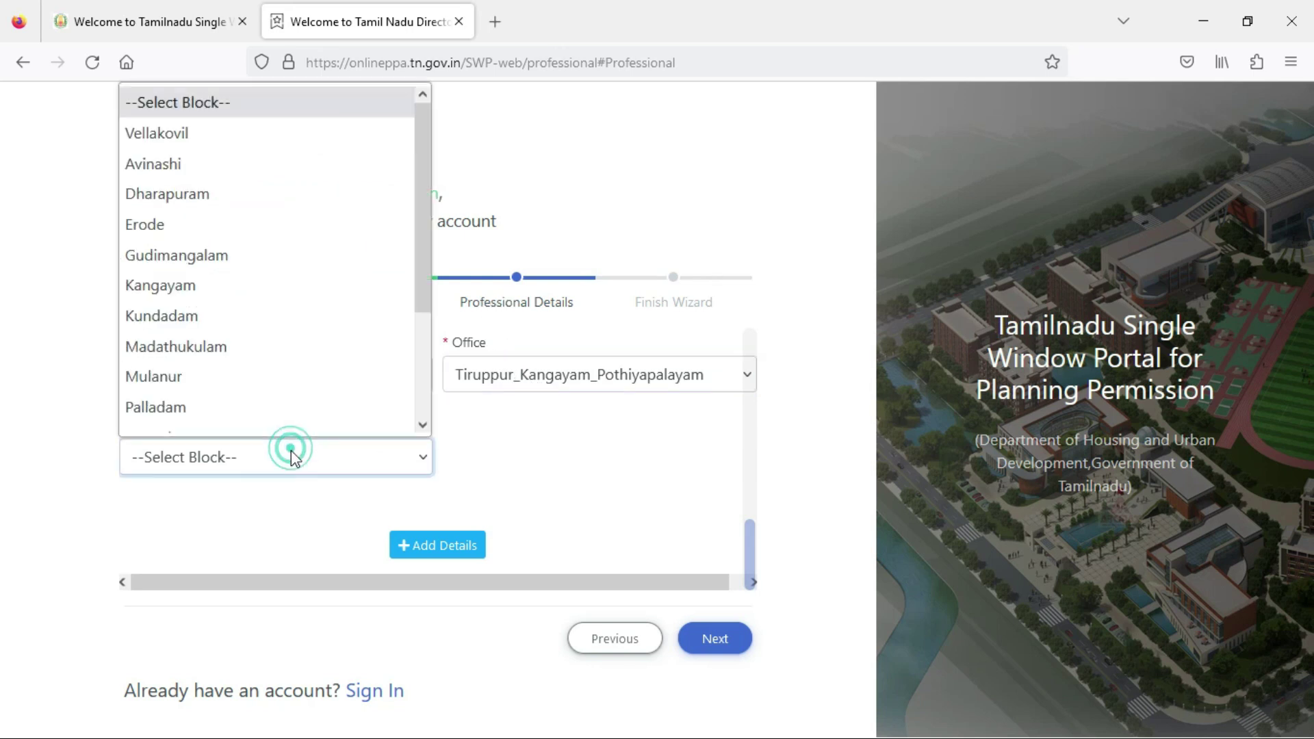
pyautogui.click(296, 287)
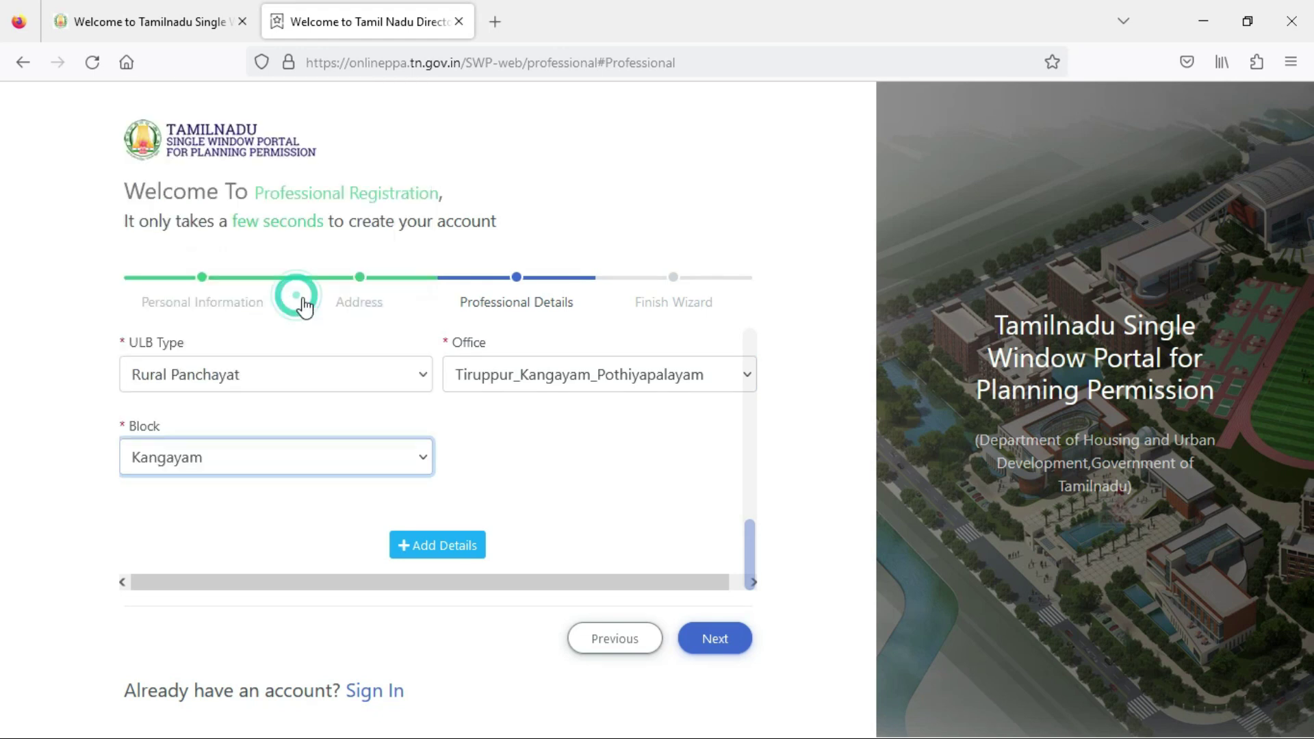
pyautogui.click(406, 544)
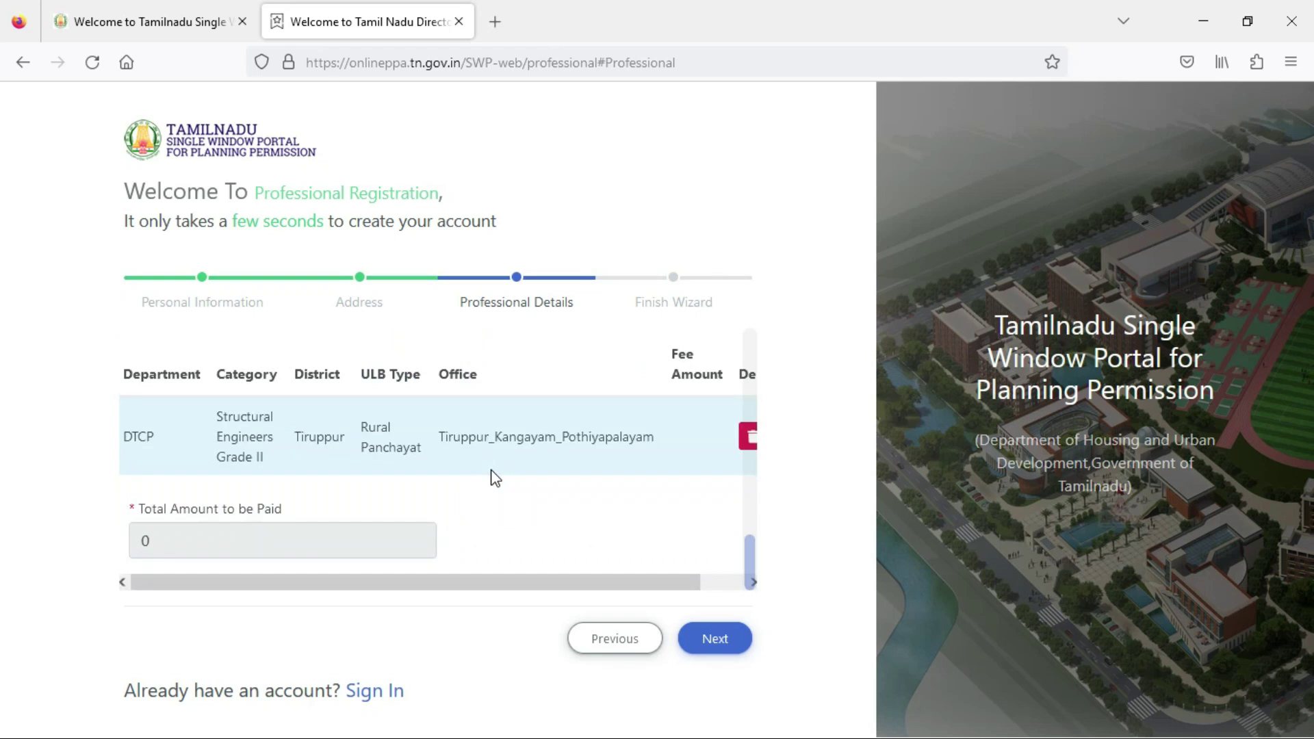
# Advance the registration wizard from Professional Details to the Finish Wizard step.
pyautogui.scroll(3, 479, 486)
pyautogui.scroll(-3, 474, 489)
pyautogui.moveTo(584, 580); pyautogui.dragTo(770, 596)
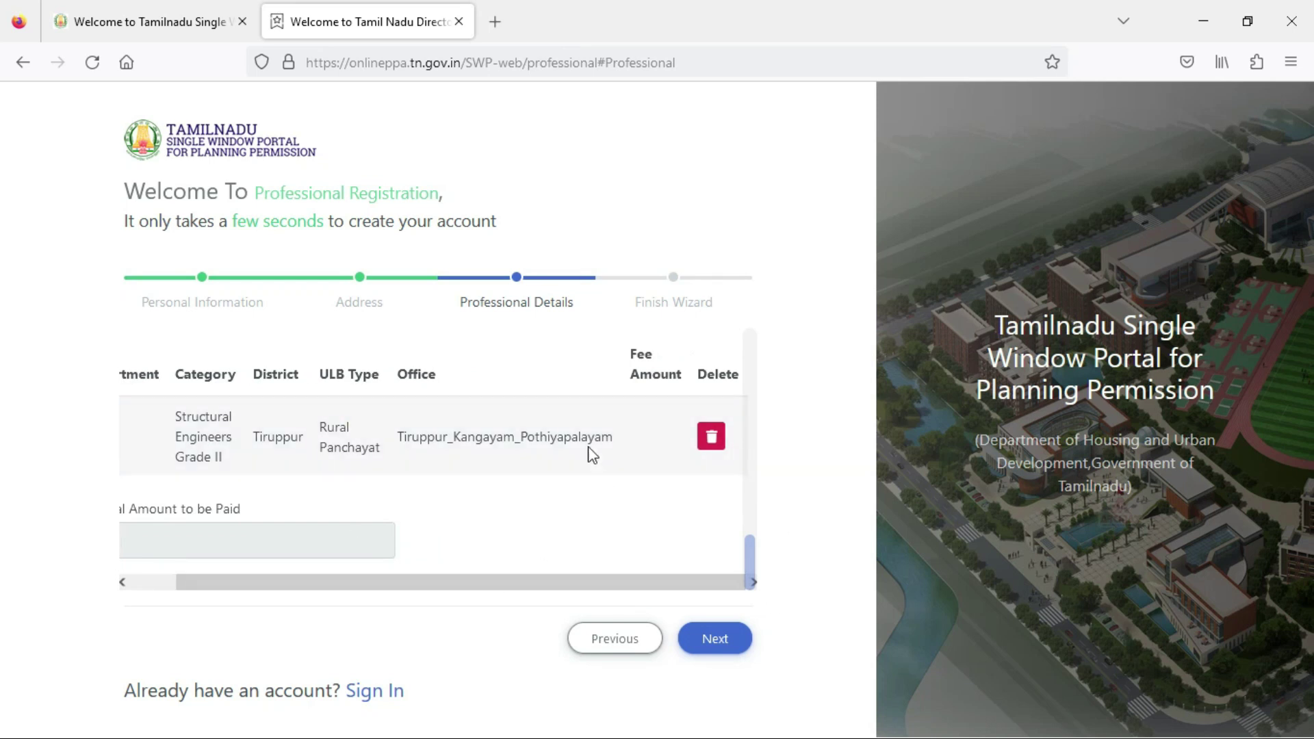
pyautogui.click(719, 639)
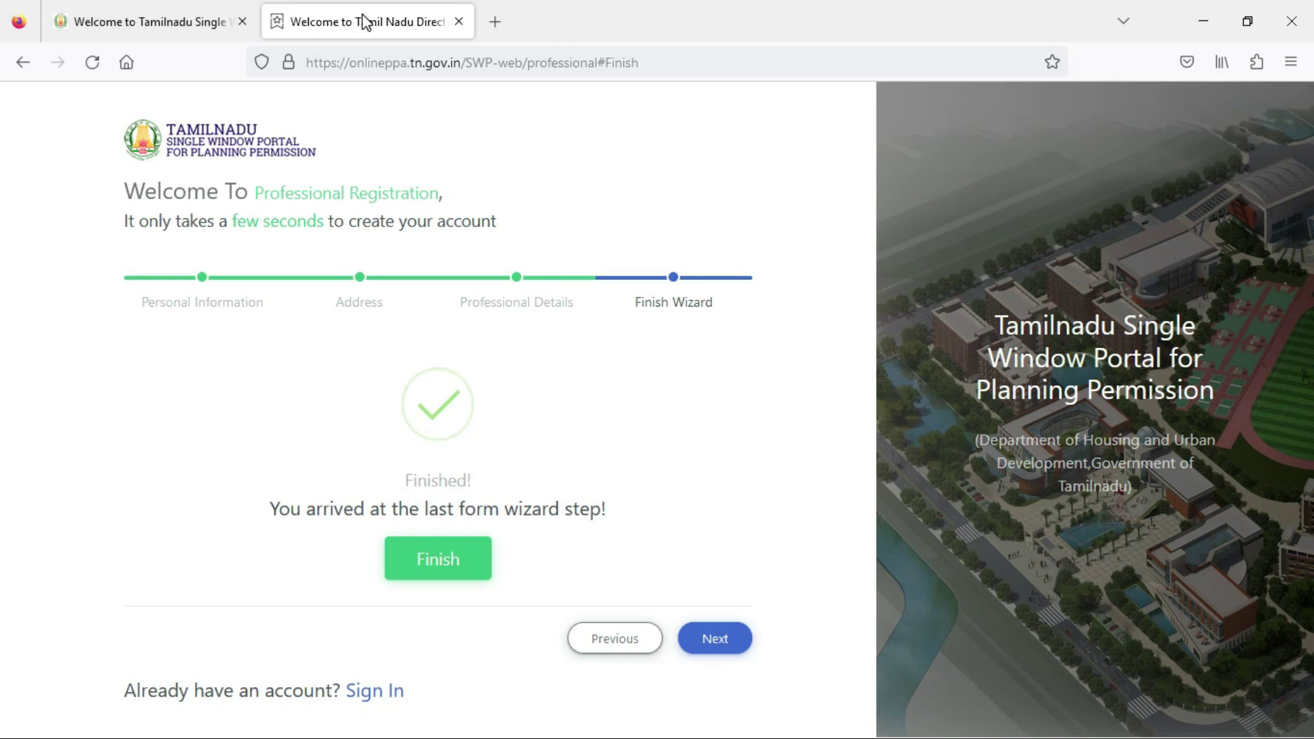
# Open Gmail in a new tab, close the registration tab, and read the REG: SWP PROFESSIONAL REGISTRATION email.
pyautogui.click(498, 24)
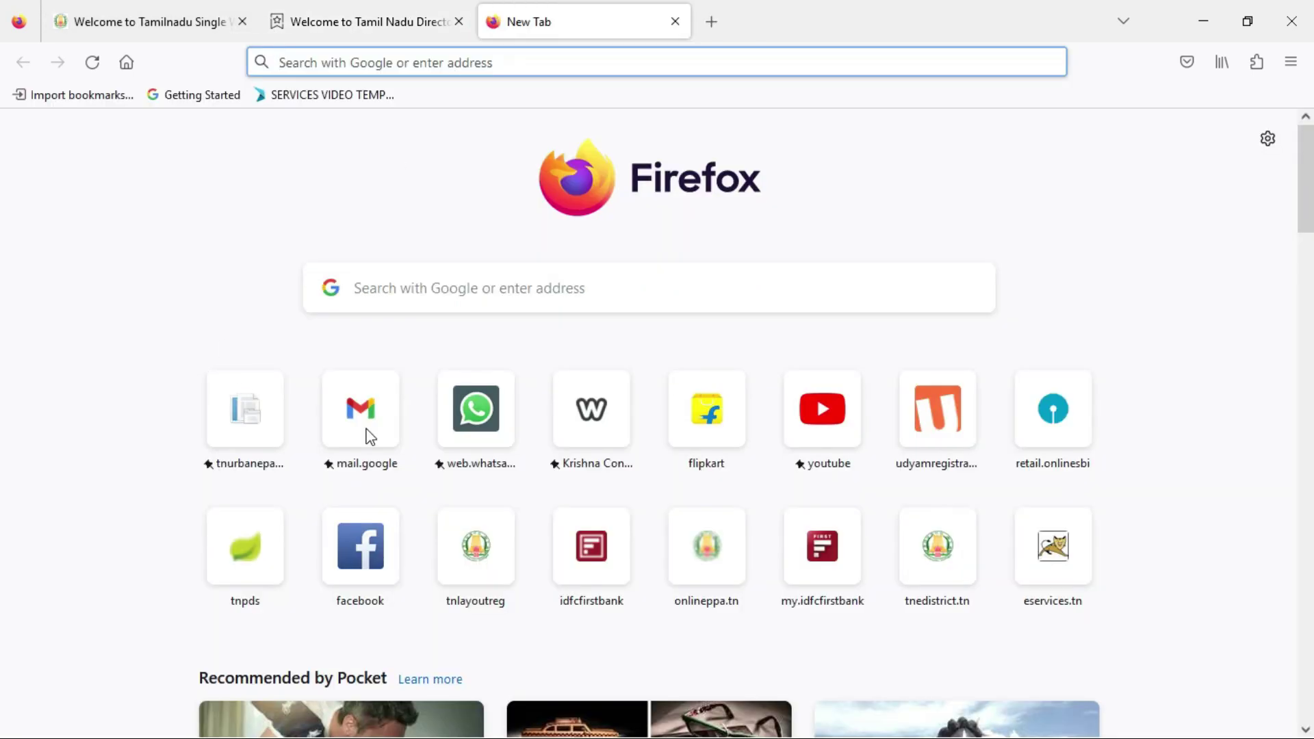
pyautogui.click(371, 436)
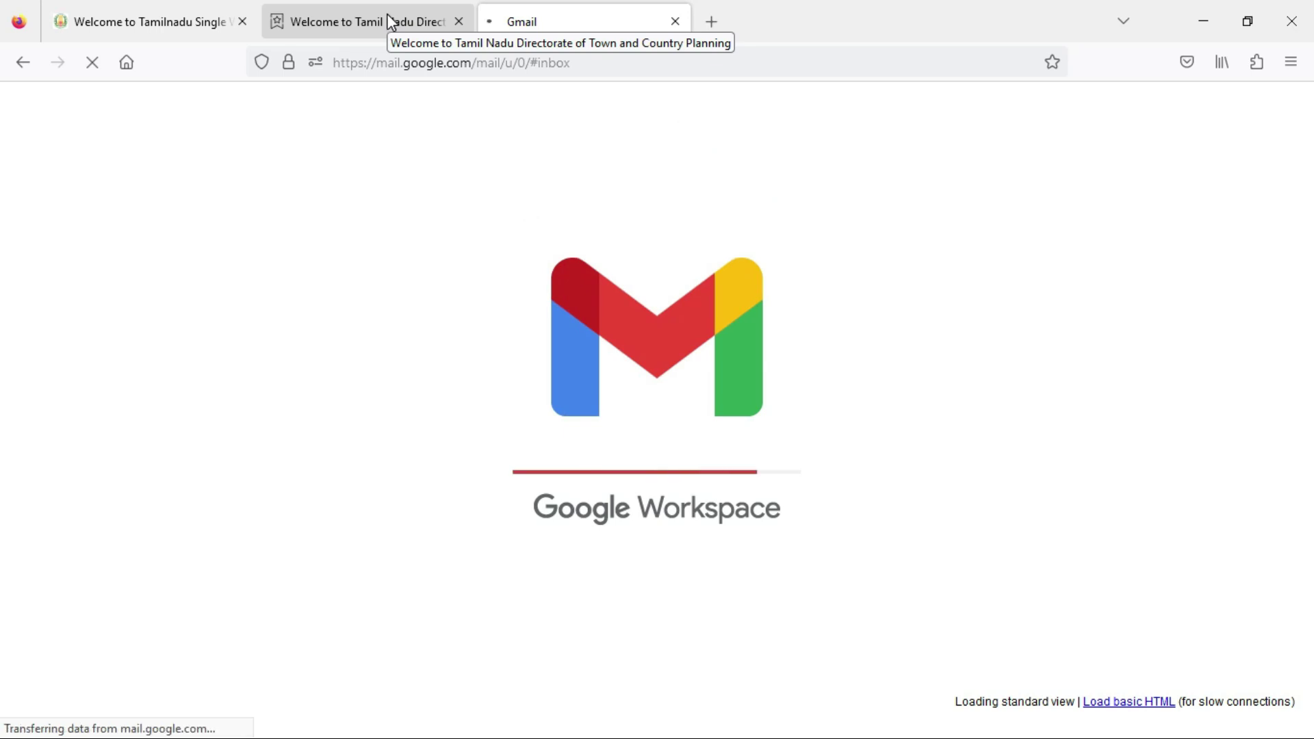
pyautogui.click(365, 25)
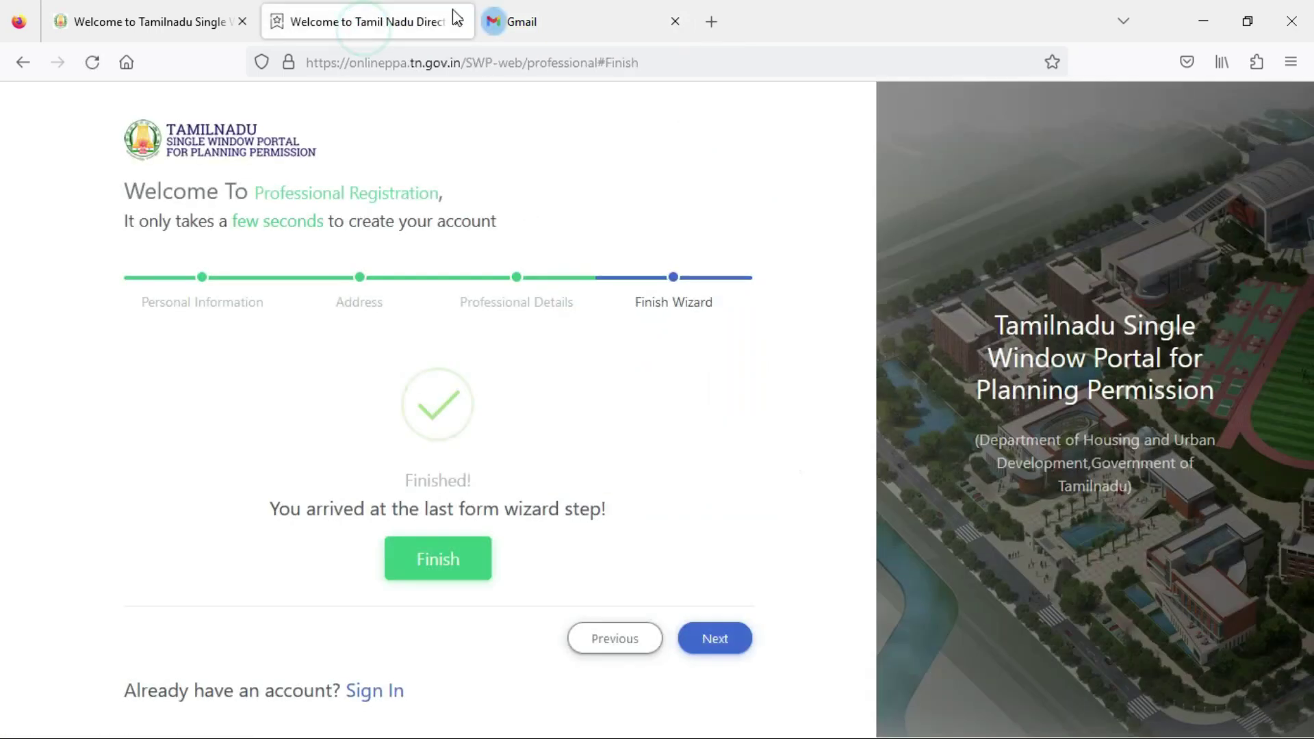
pyautogui.click(459, 21)
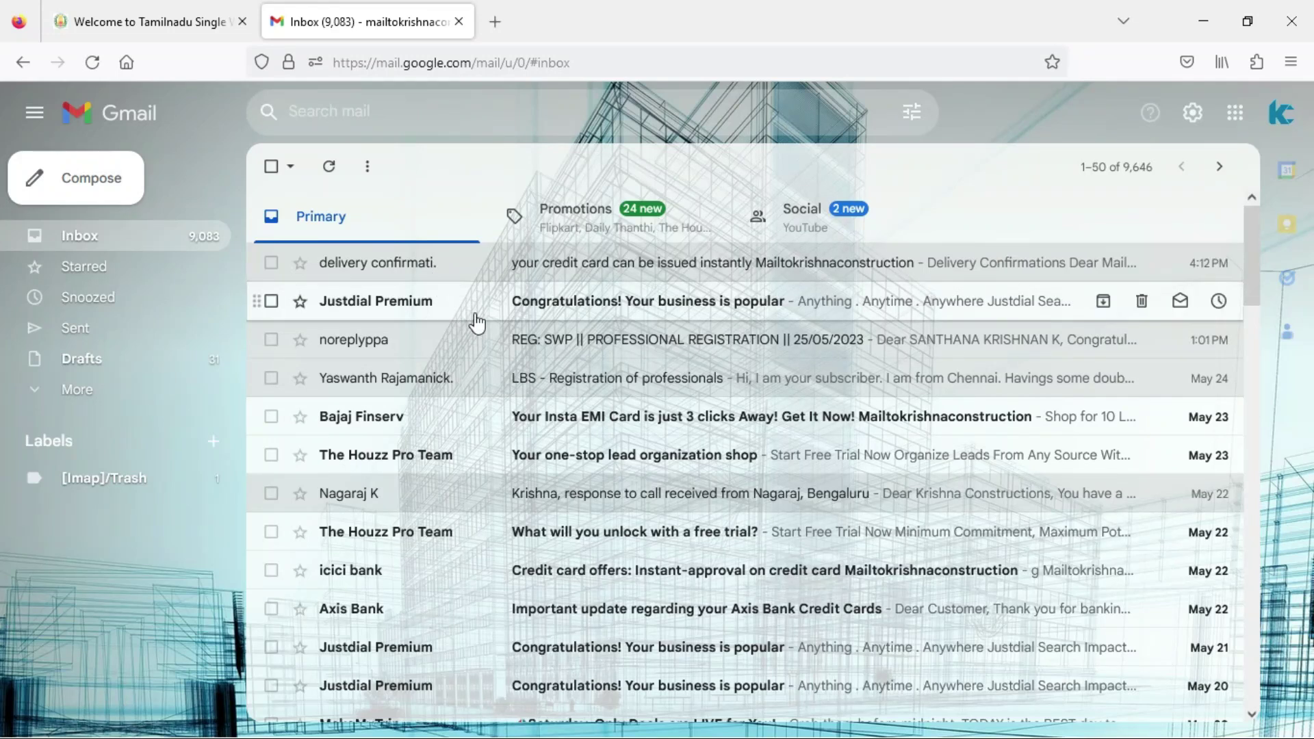
pyautogui.click(630, 338)
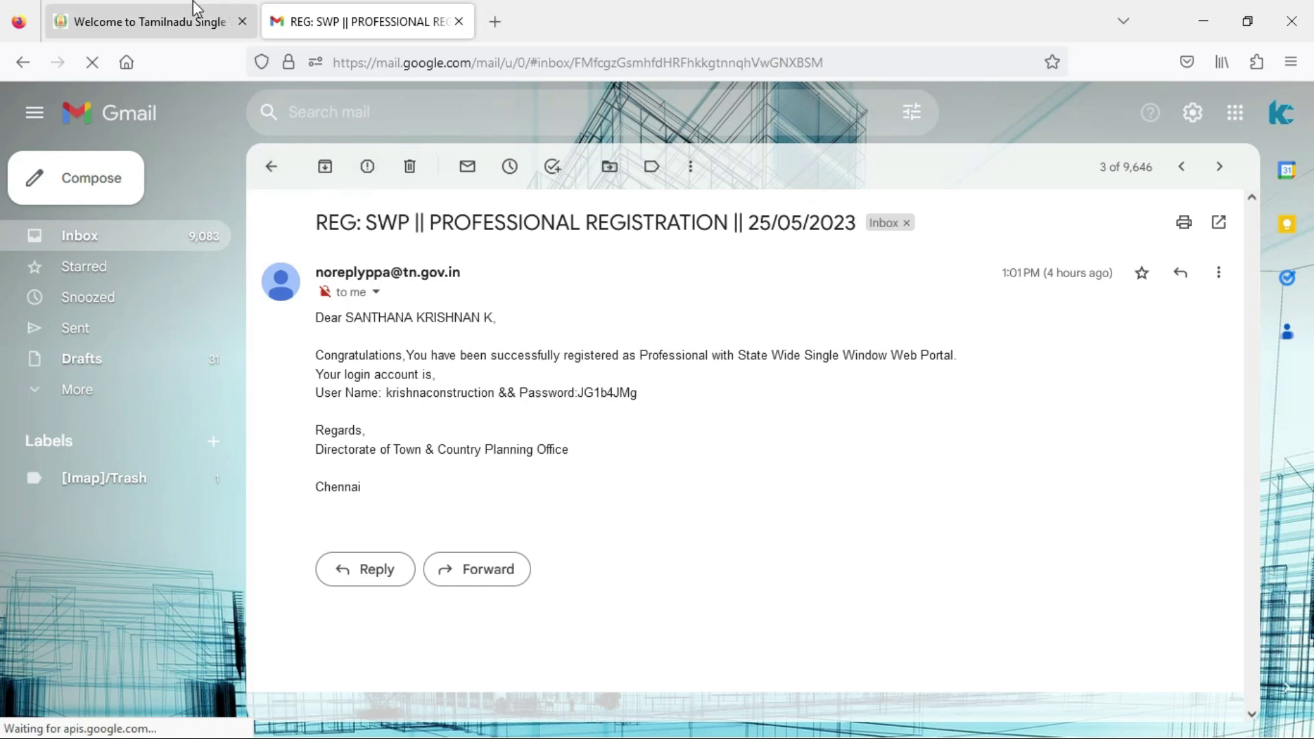
pyautogui.click(184, 21)
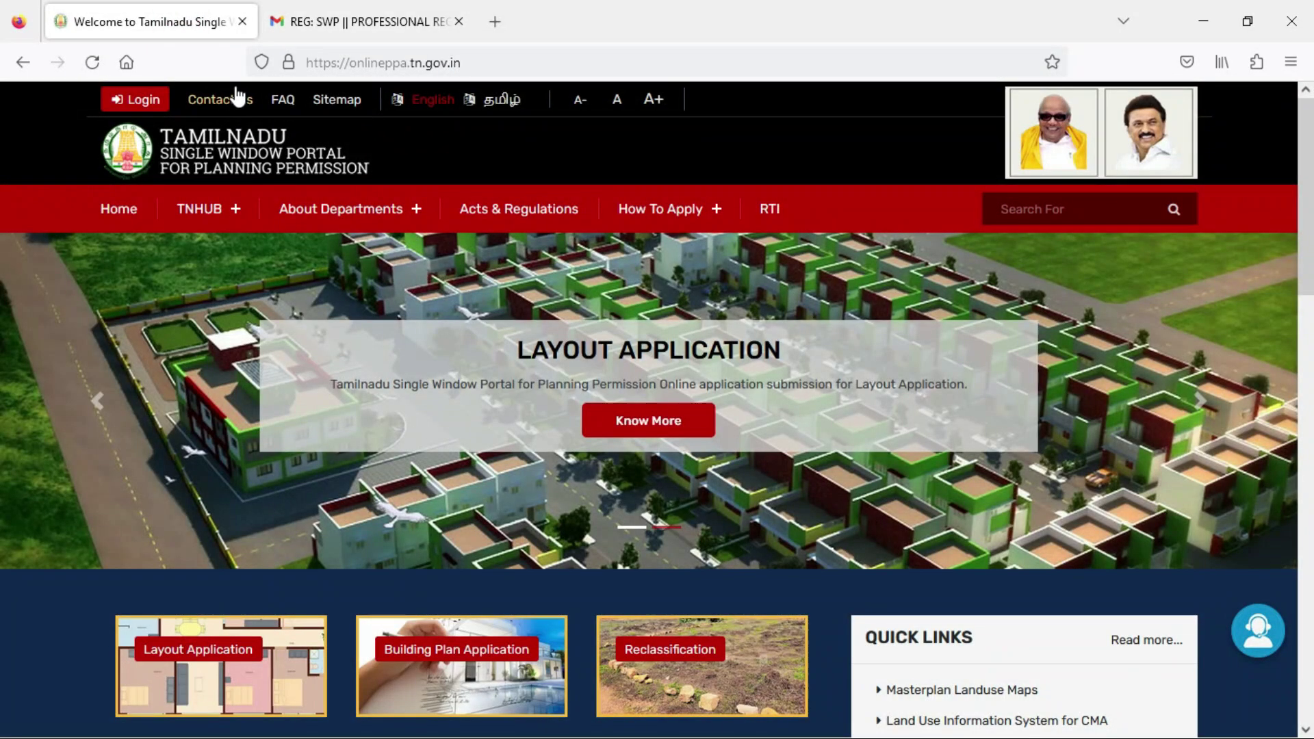
# Check the login credentials in the email, then go to the portal's login page.
pyautogui.click(322, 21)
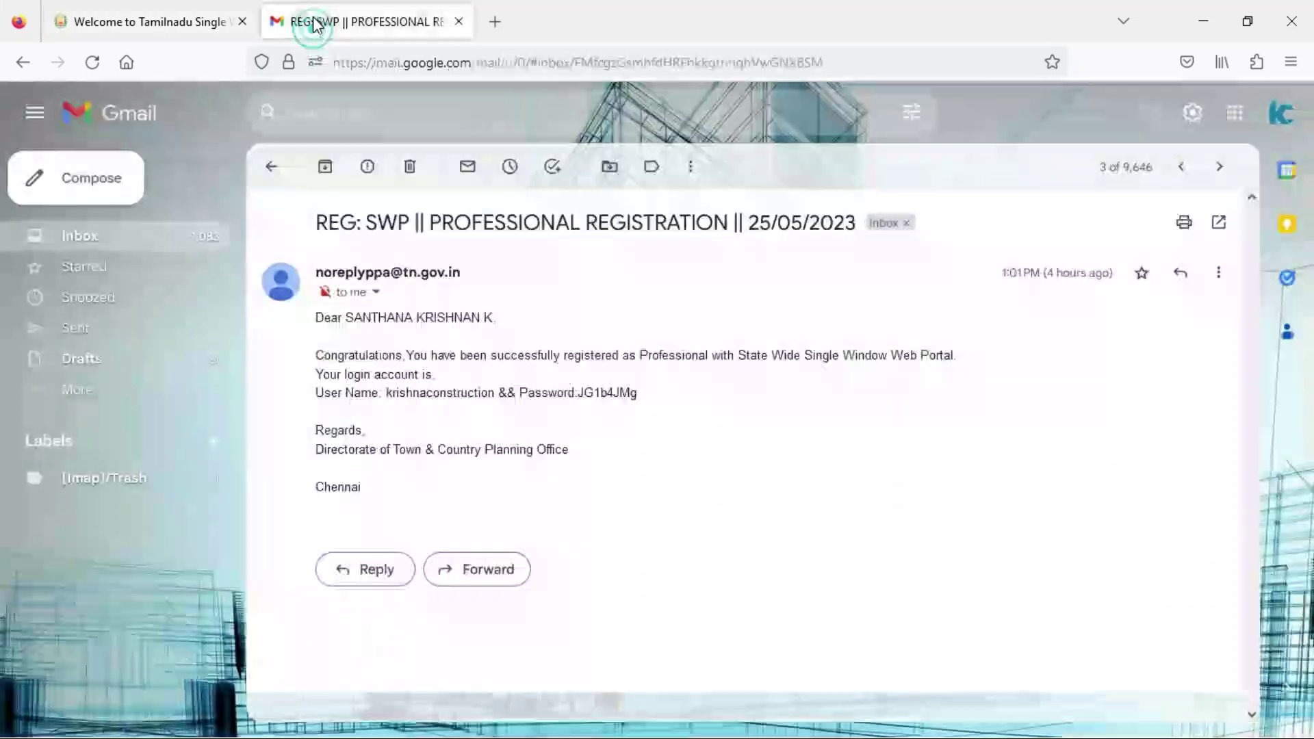
pyautogui.click(168, 27)
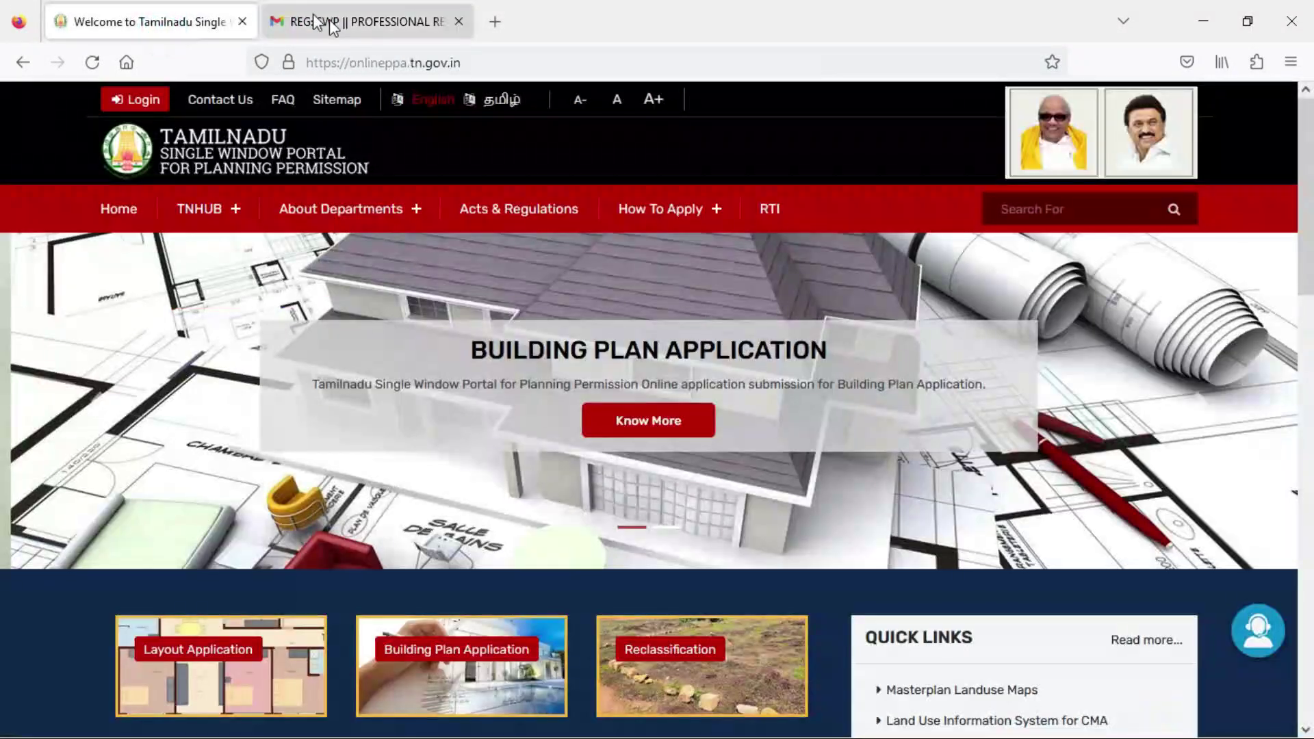
pyautogui.click(330, 20)
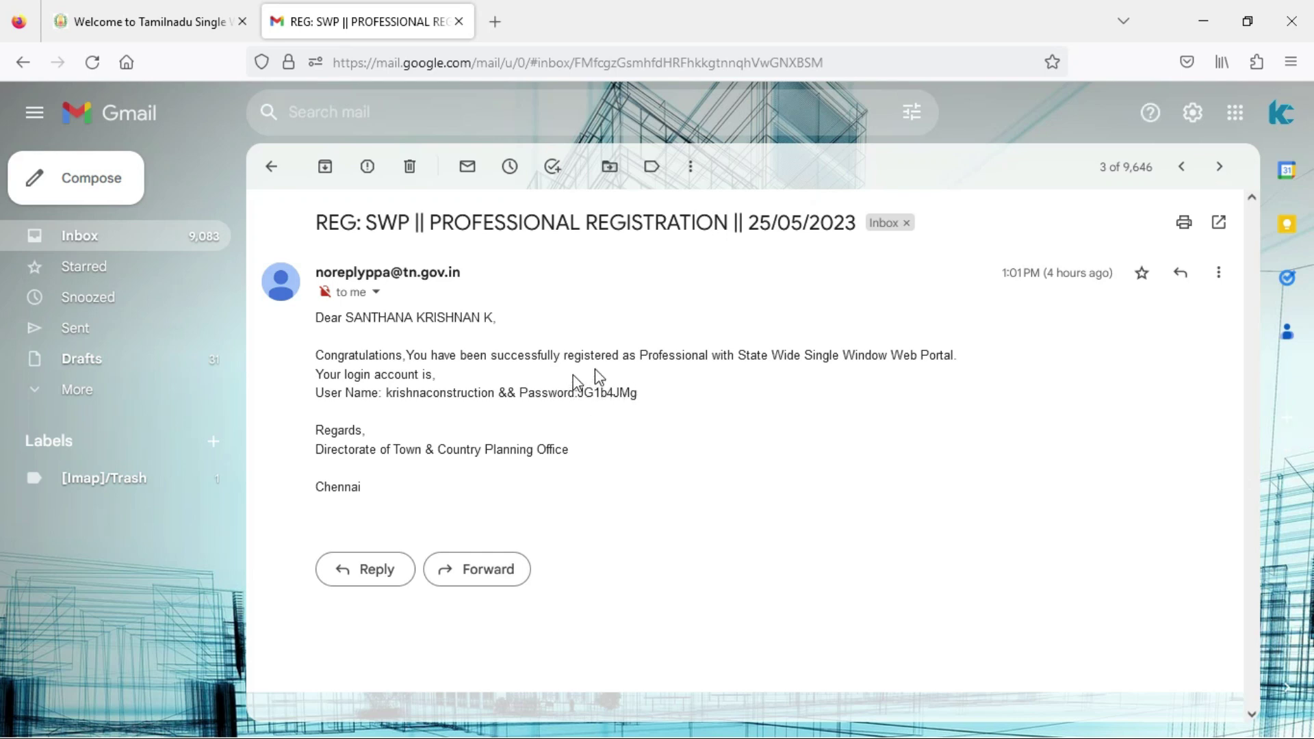
pyautogui.click(195, 26)
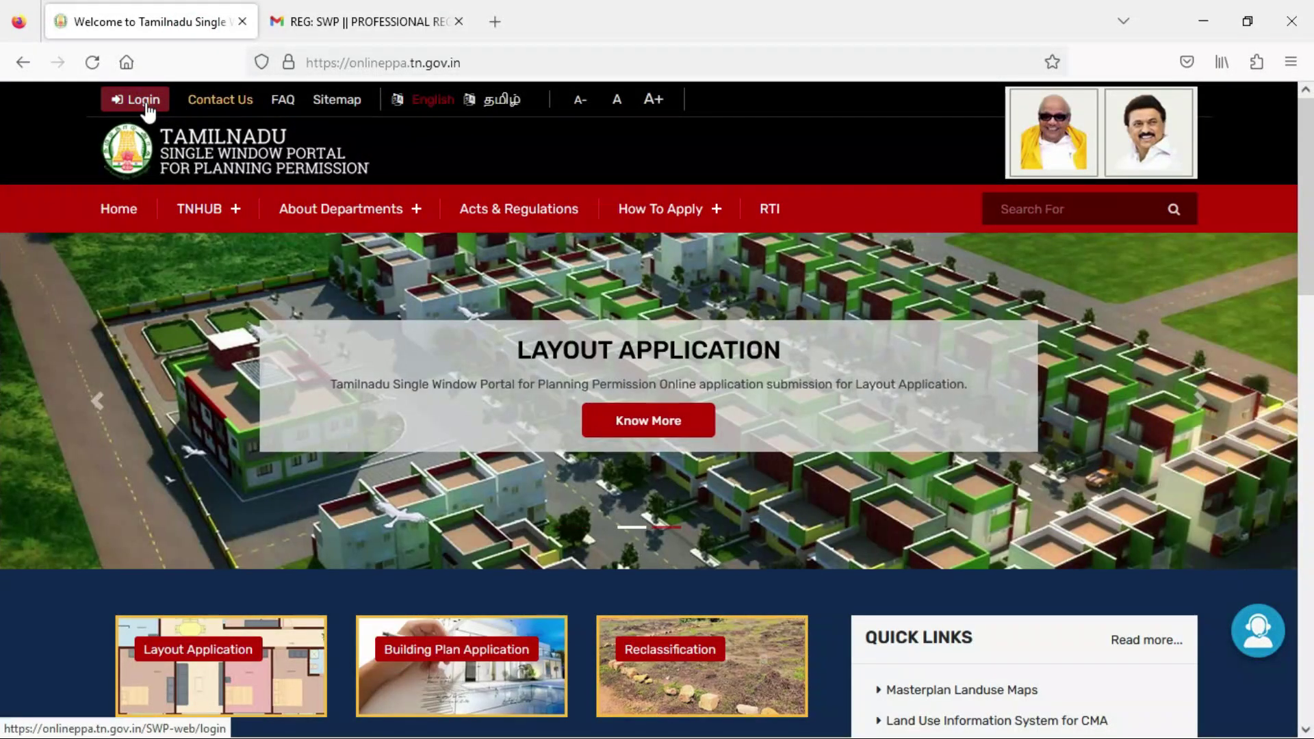
pyautogui.click(145, 105)
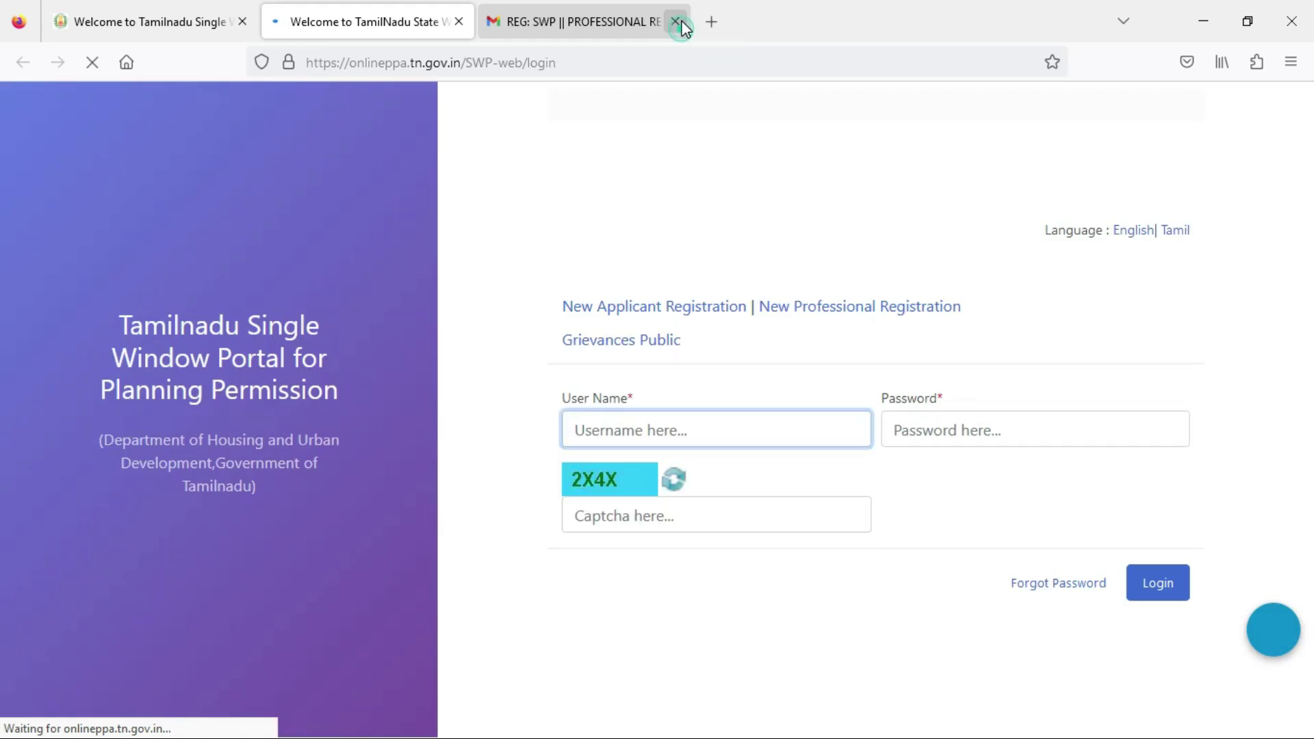
# Close Gmail and log in with the saved username and password plus the captcha text.
pyautogui.click(676, 22)
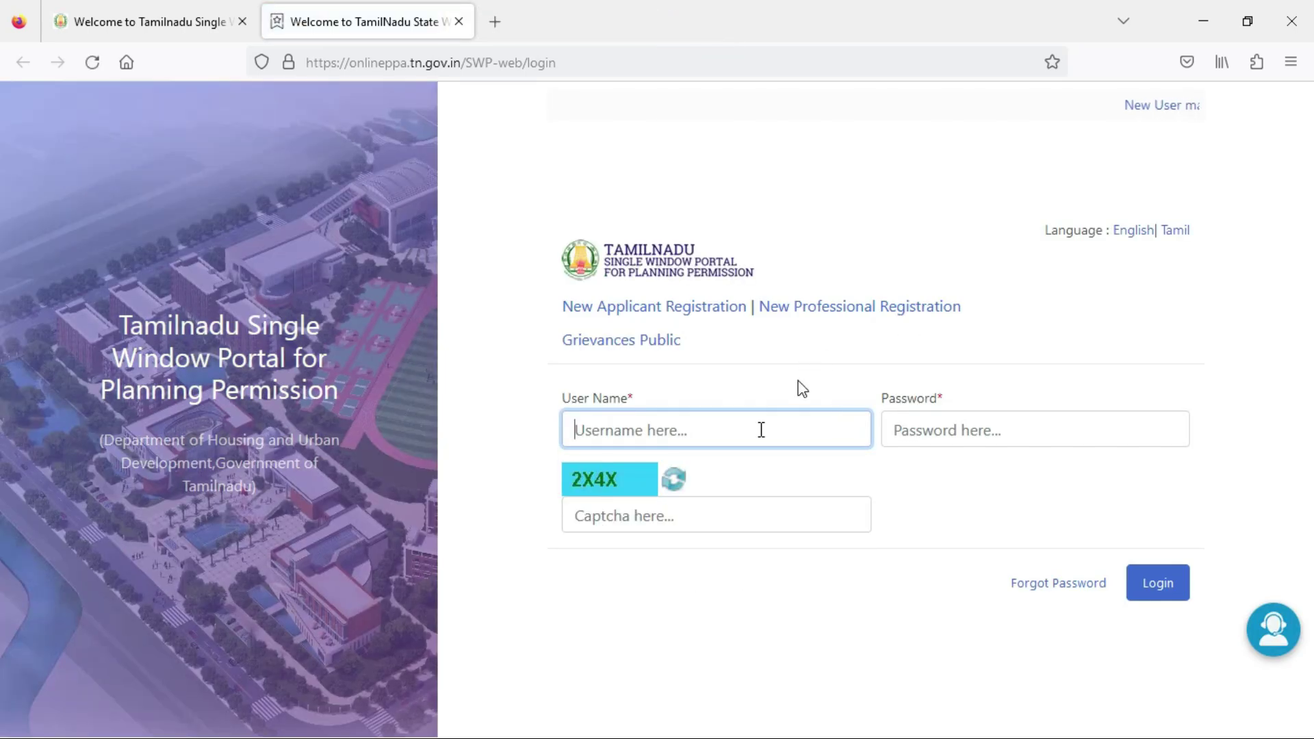
pyautogui.click(668, 430)
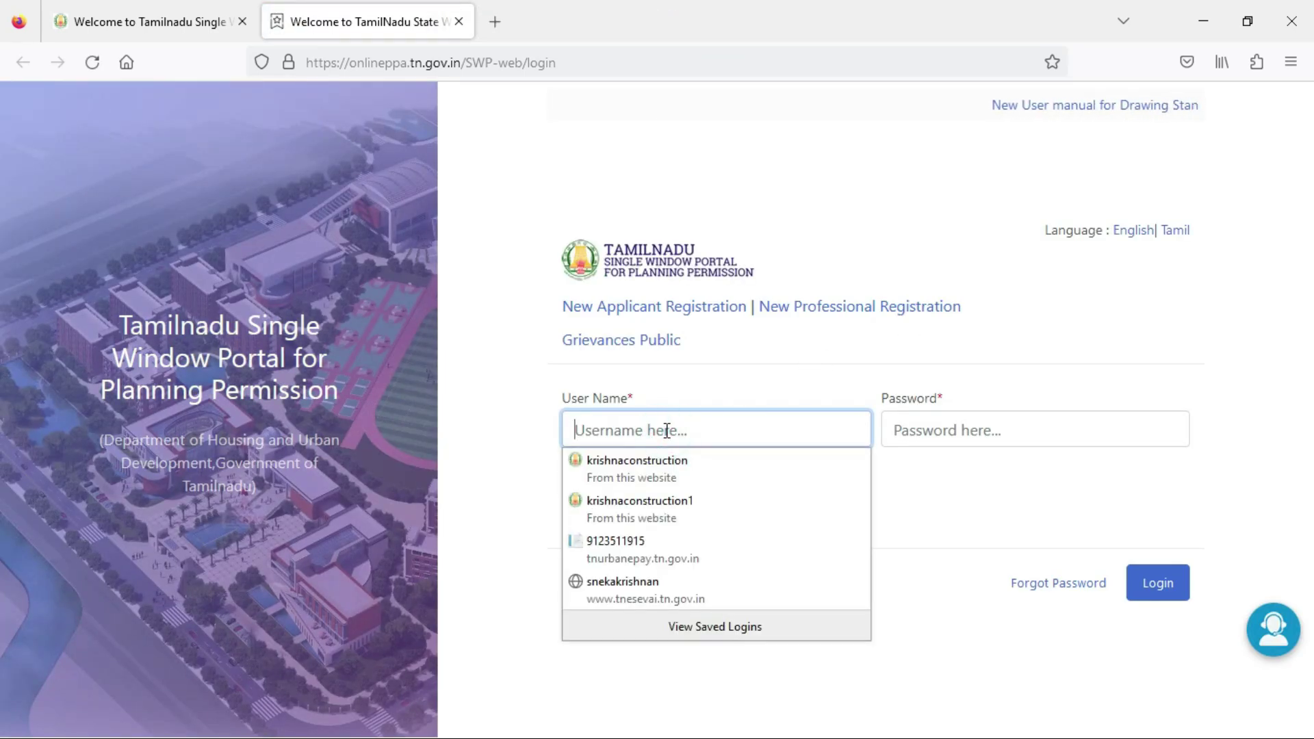
pyautogui.click(809, 462)
pyautogui.click(710, 518)
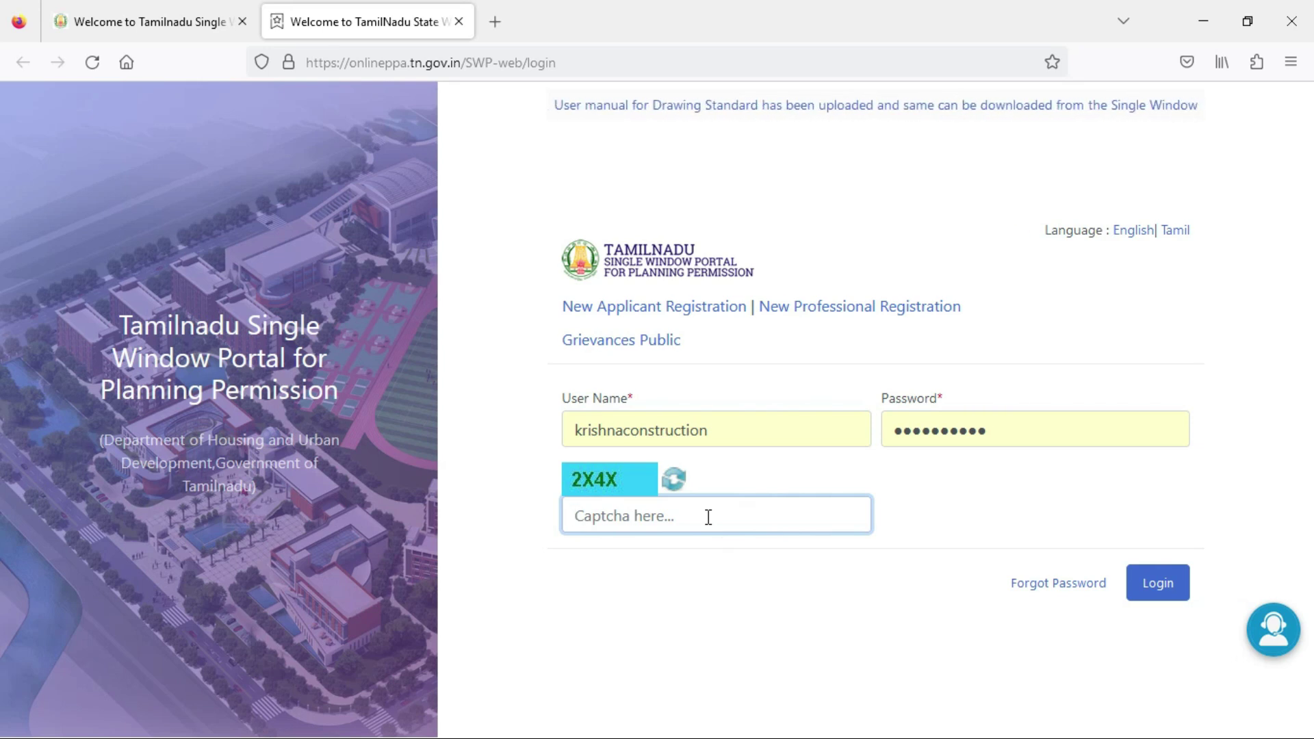
pyautogui.write('2')
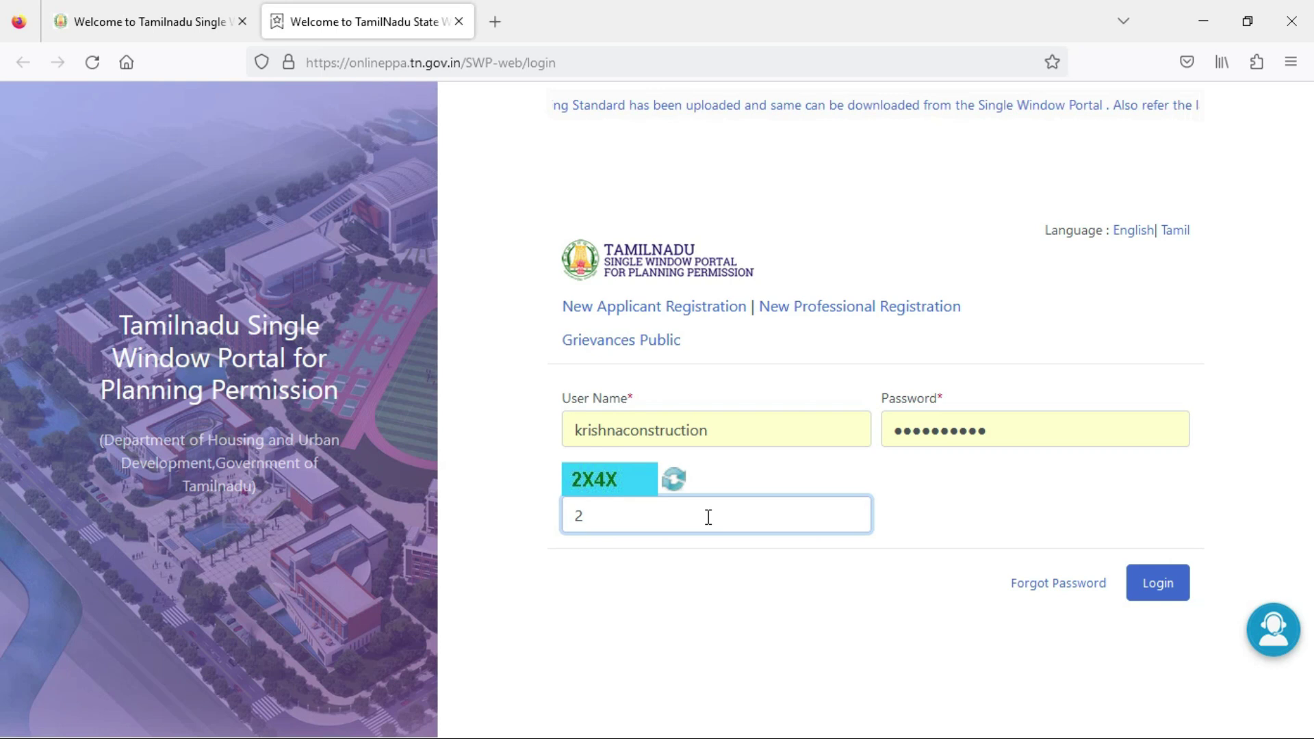
pyautogui.write('X4X')
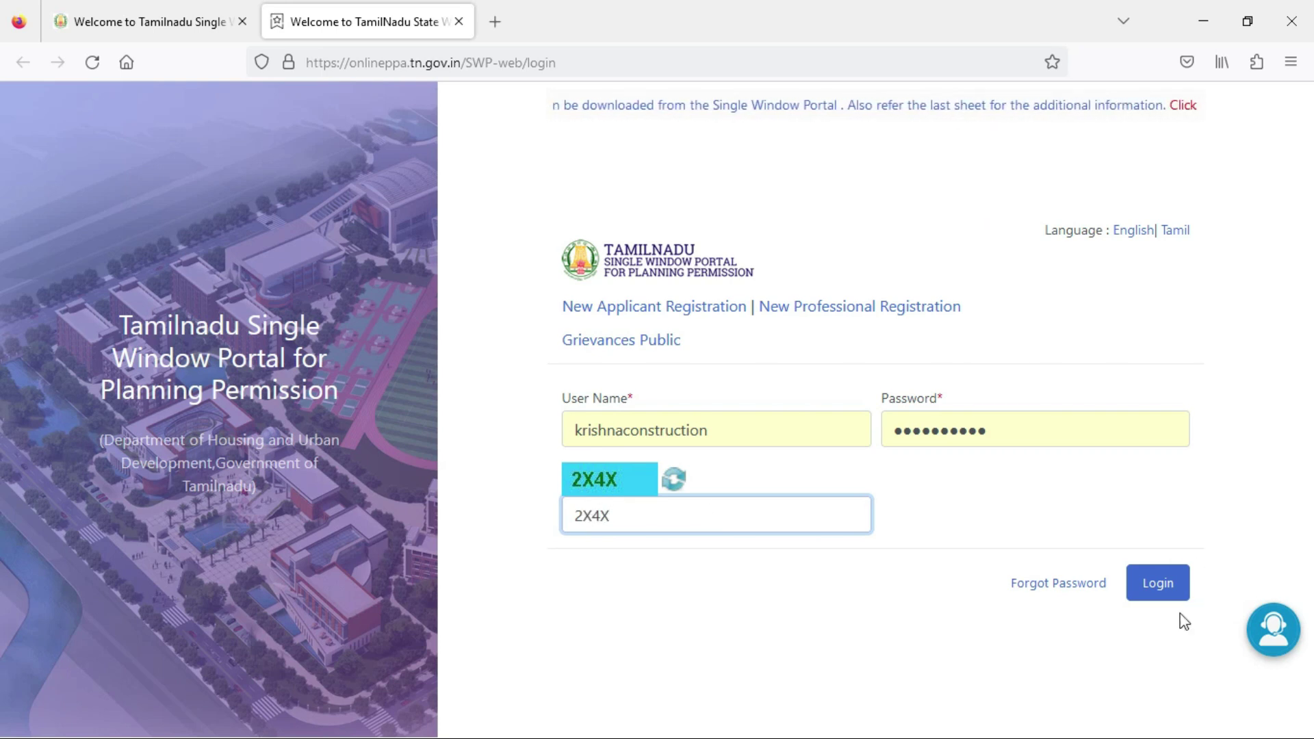
pyautogui.click(1164, 589)
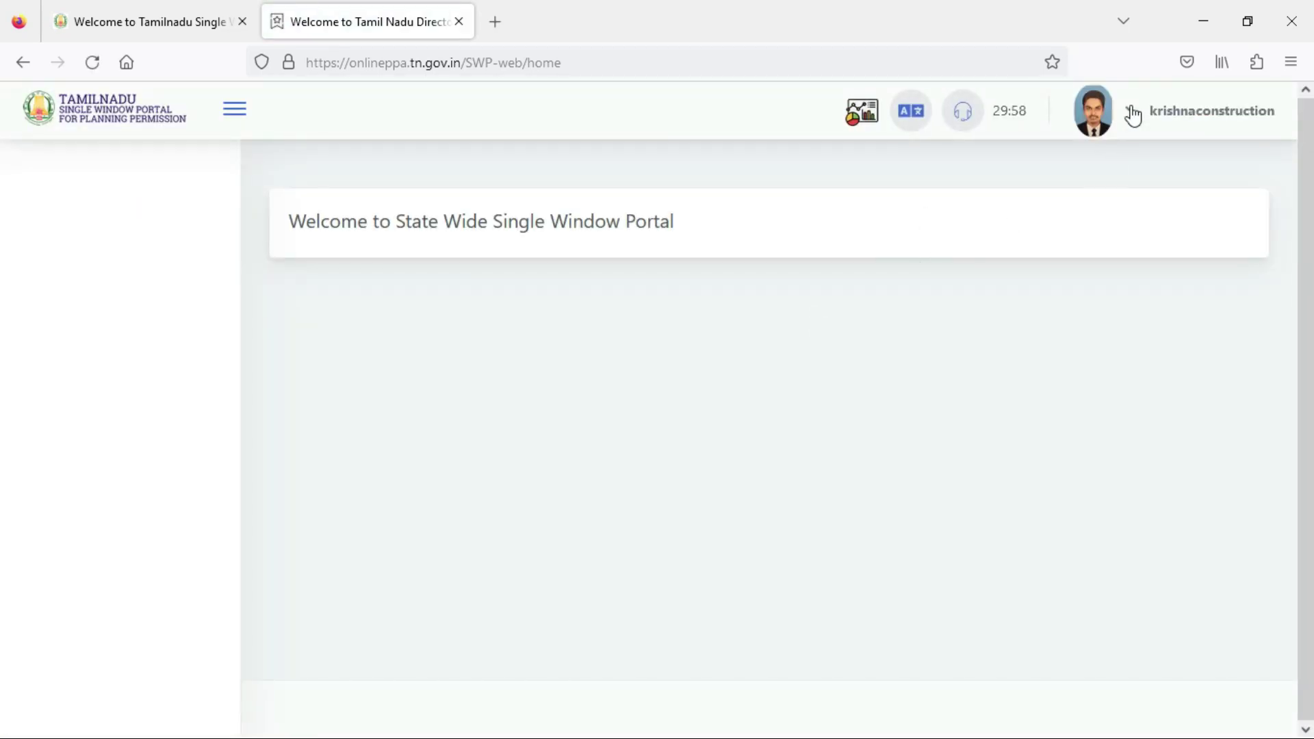
# Open Update Profile from the account menu and review the profile form.
pyautogui.click(1131, 110)
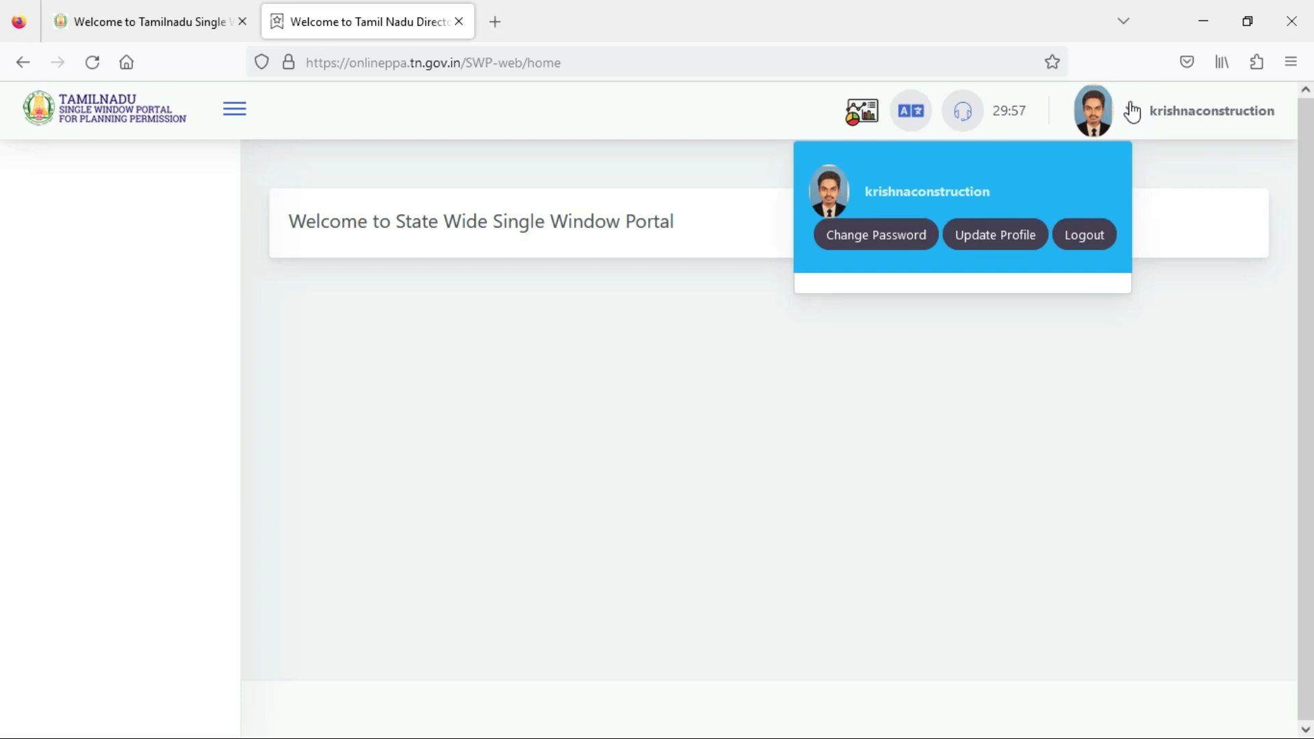
pyautogui.click(1000, 245)
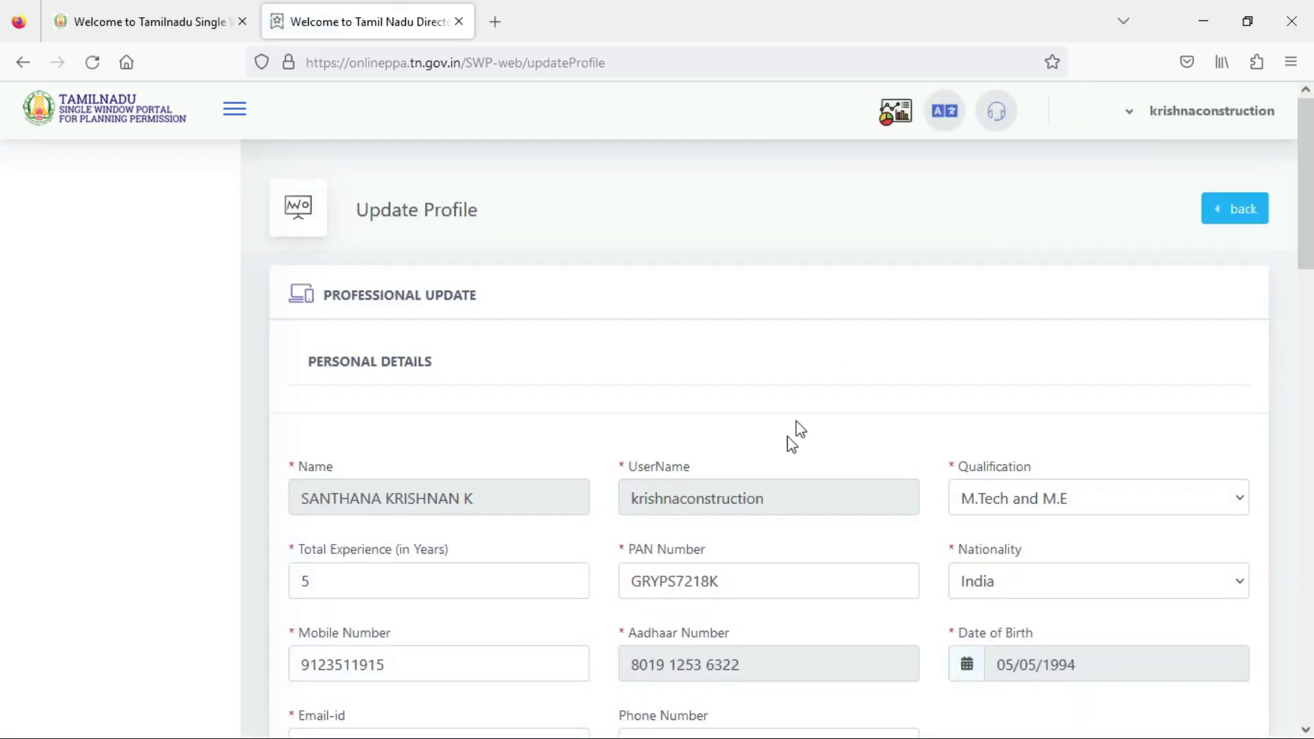
pyautogui.scroll(-10, 788, 438)
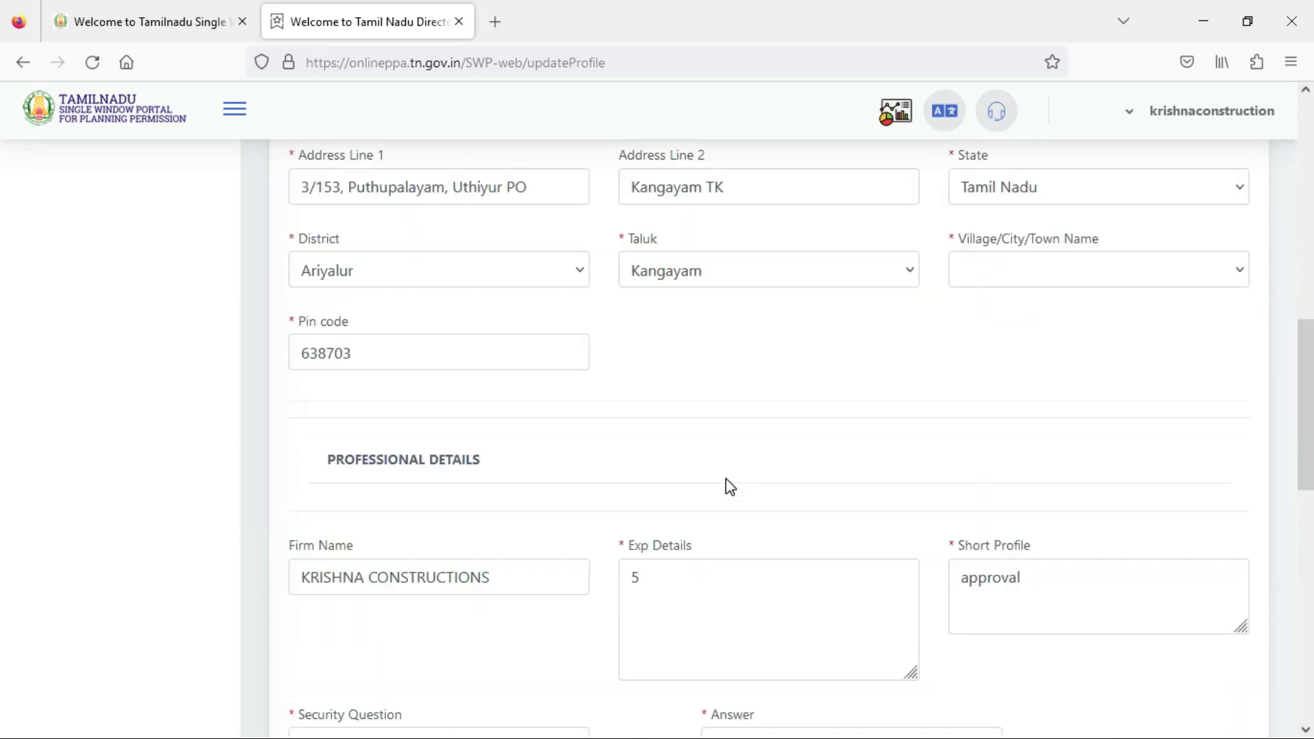
pyautogui.scroll(-8, 731, 487)
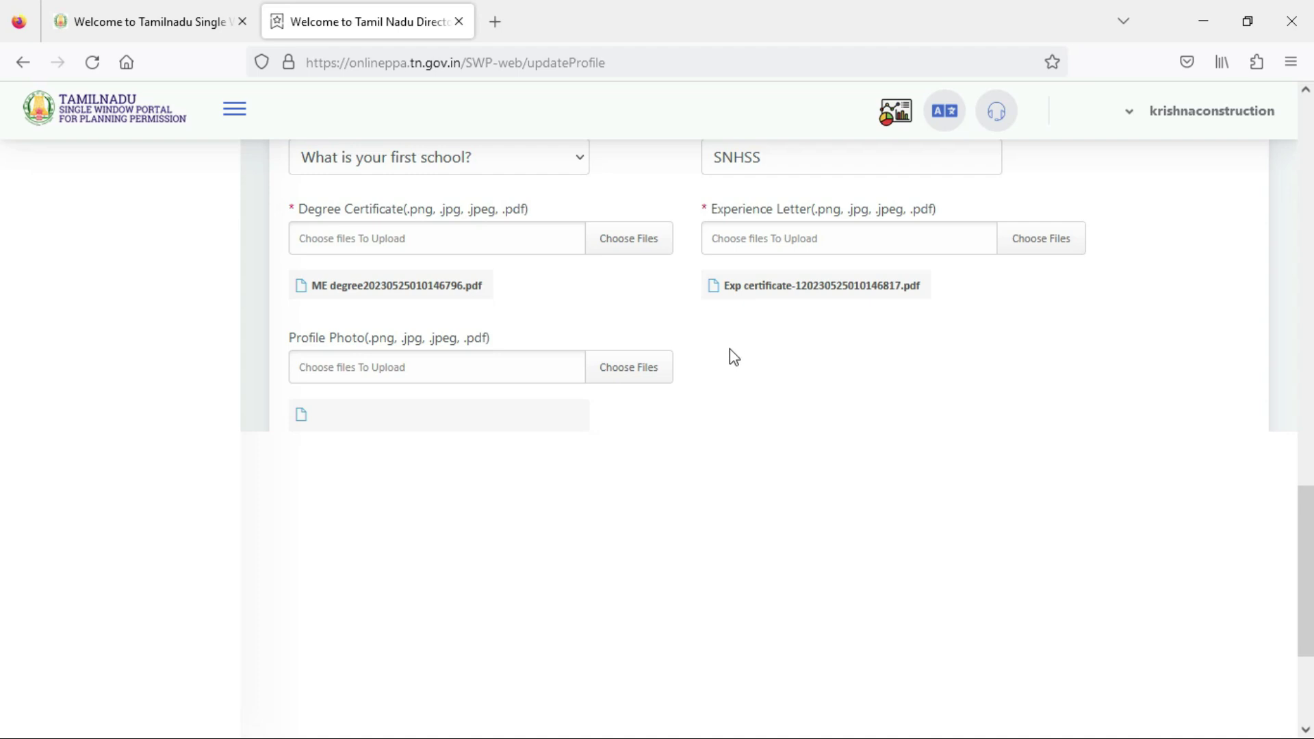
pyautogui.scroll(-3, 729, 363)
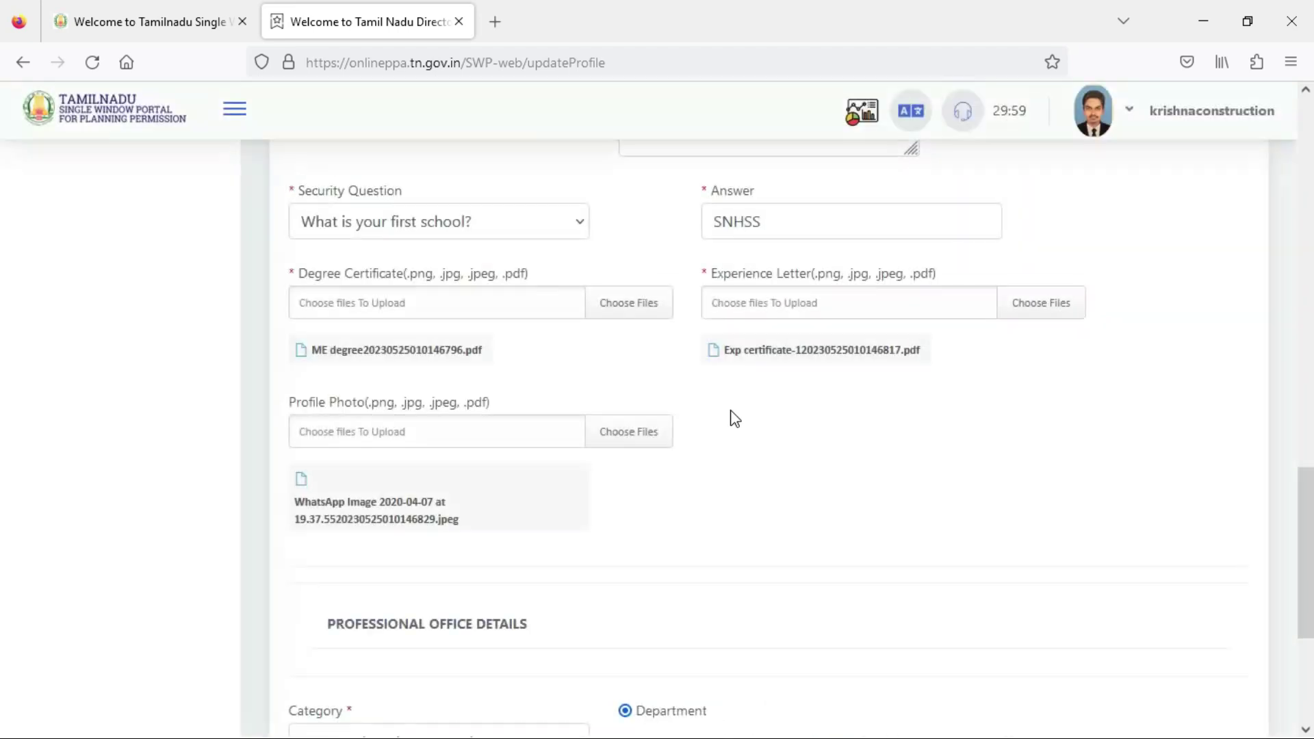
pyautogui.scroll(-4, 730, 412)
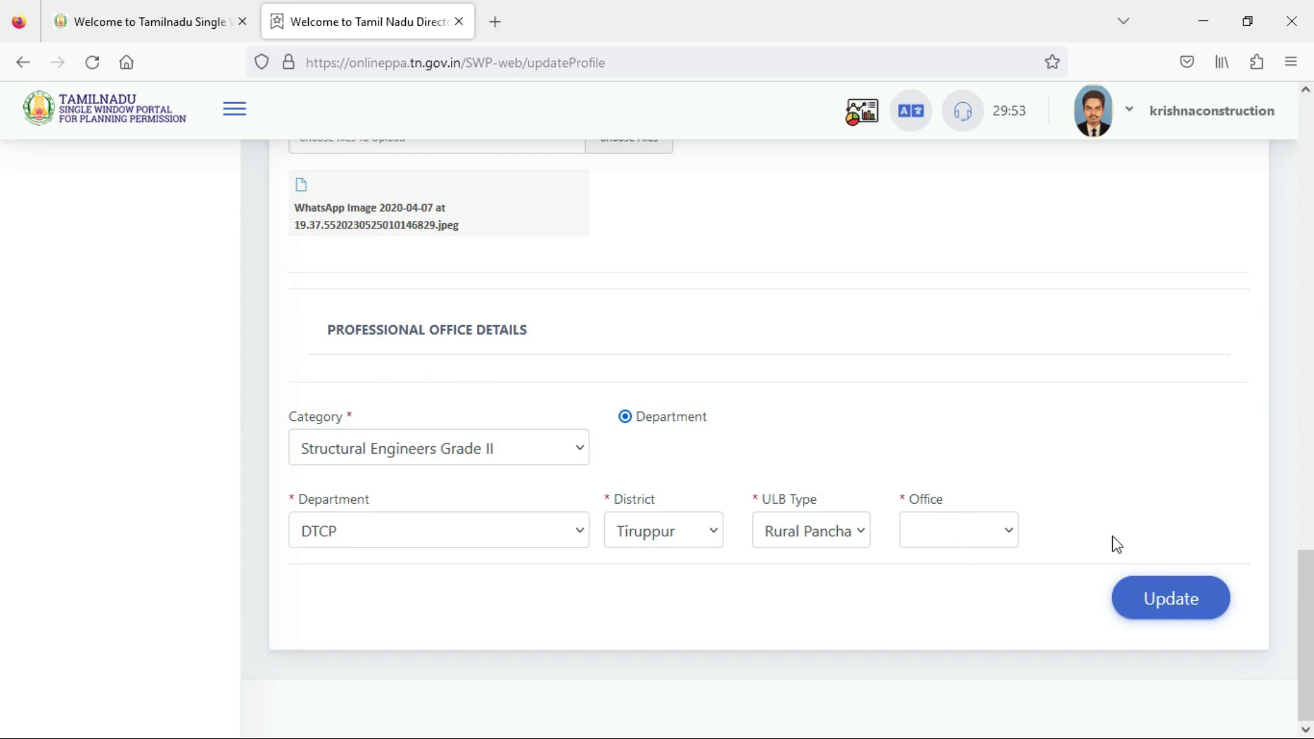
pyautogui.scroll(2, 931, 270)
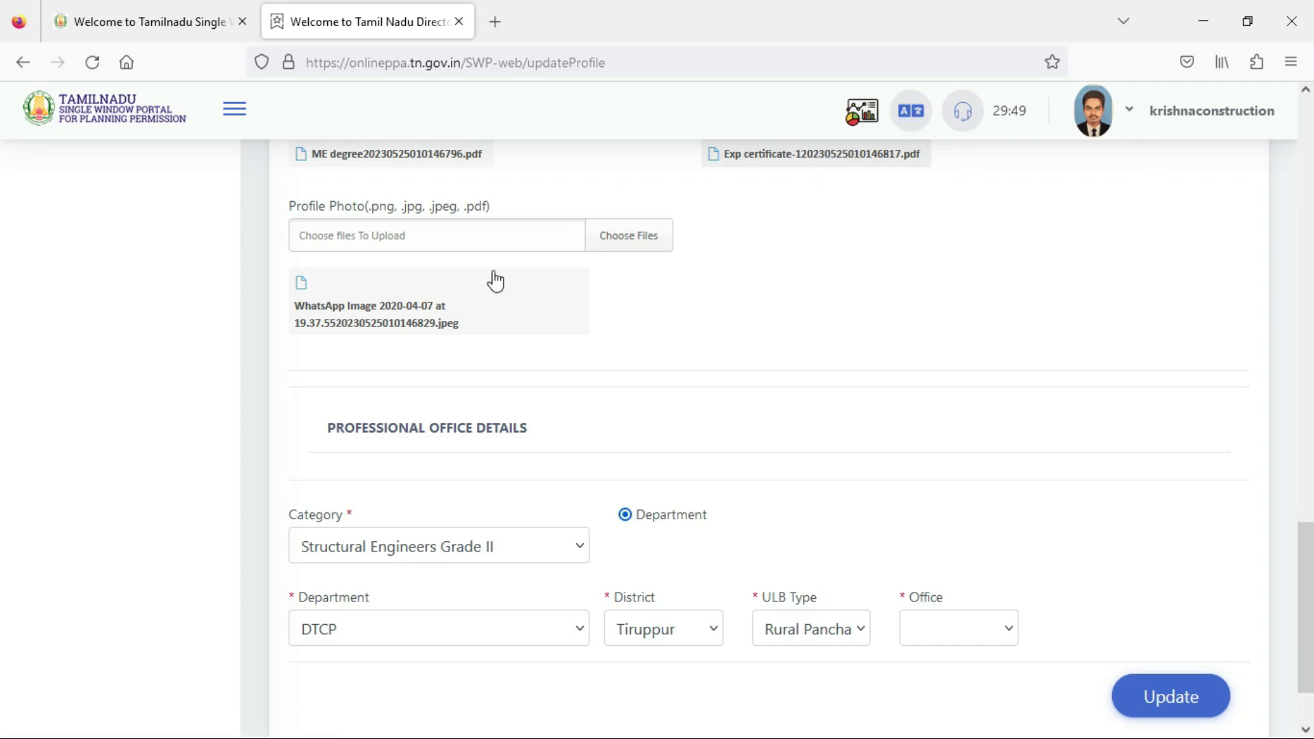
# Log out of the portal and return to the empty login page.
pyautogui.click(1133, 114)
pyautogui.click(1094, 238)
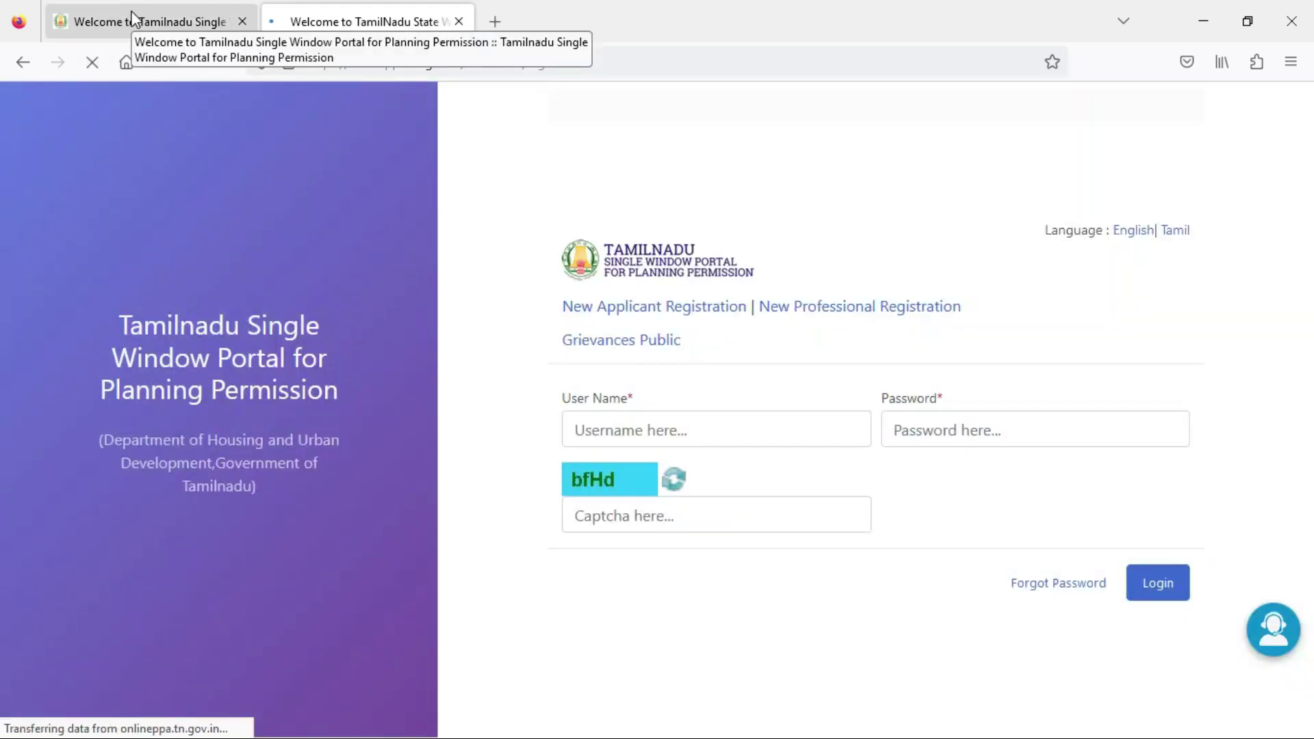
pyautogui.click(132, 21)
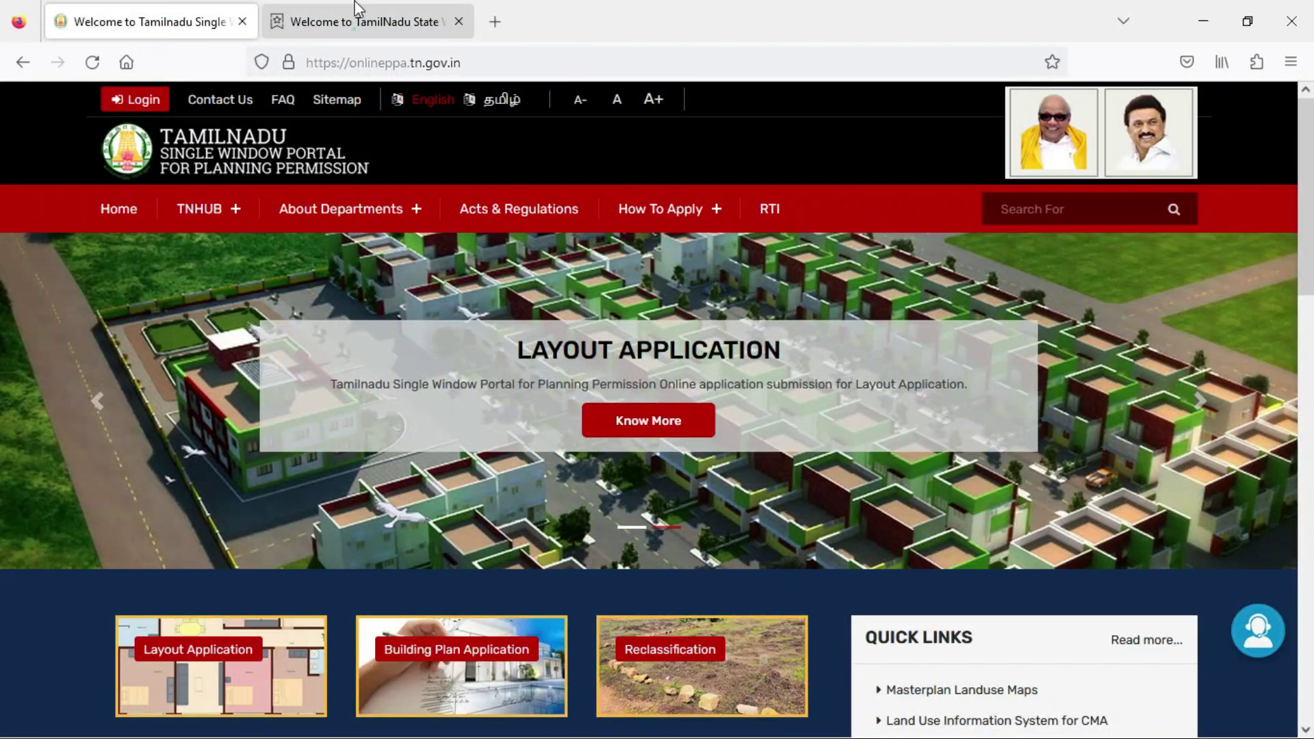
pyautogui.click(356, 8)
pyautogui.click(483, 346)
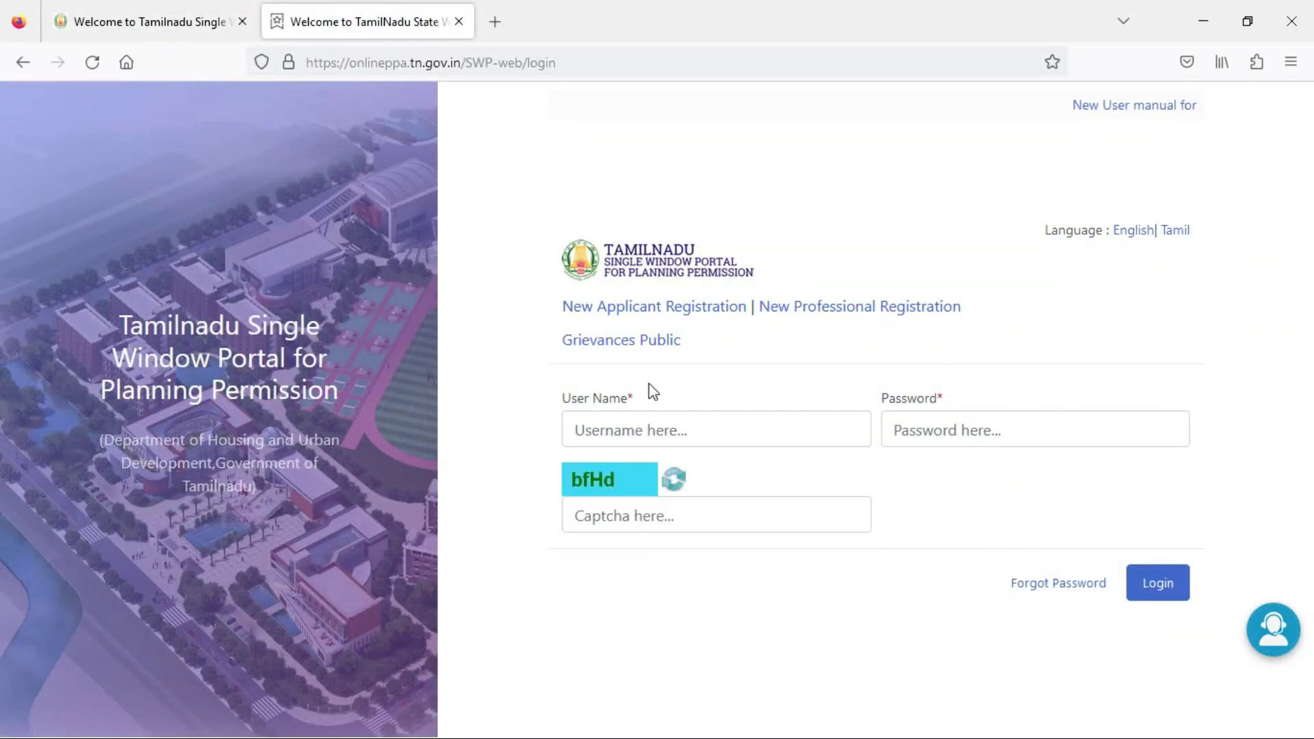